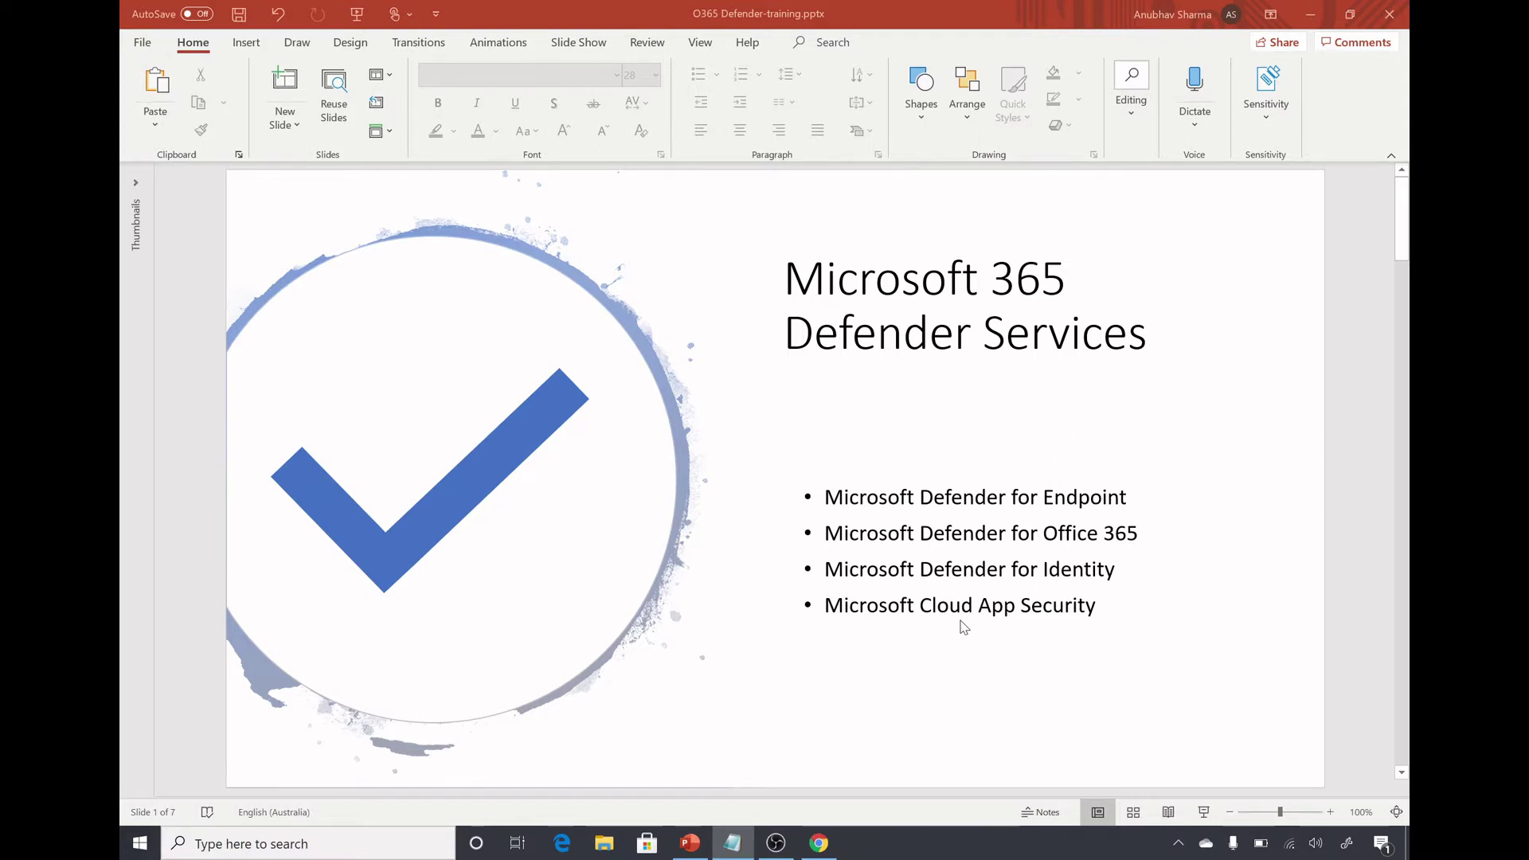
- Scroll the deck past slides 2 and 3 to slide 4, 'Threat Protection Policies'
scroll(963, 627, "down", 1)
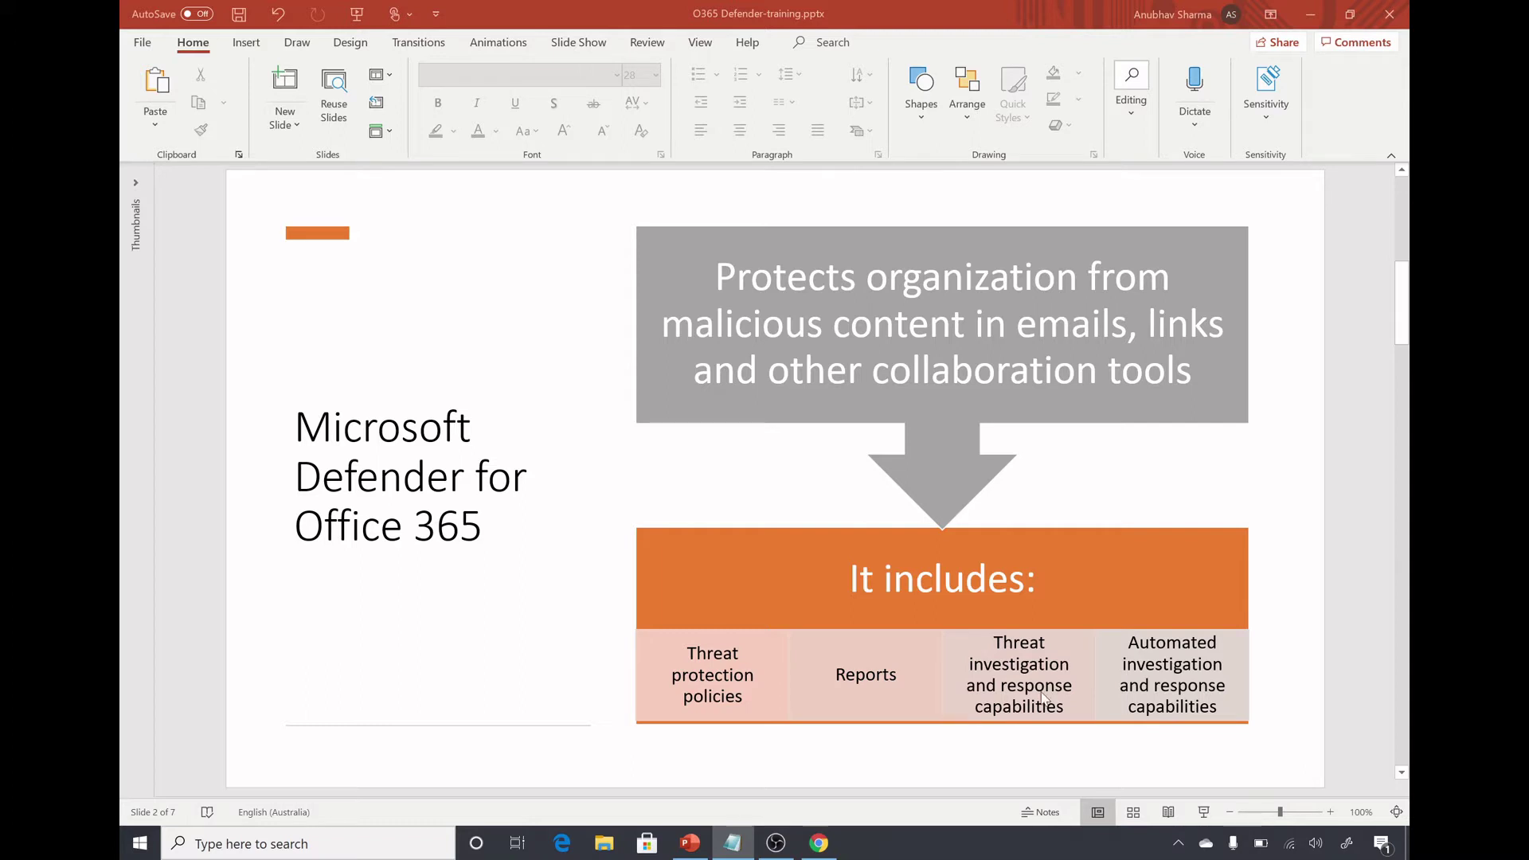
scroll(1043, 696, "down", 3)
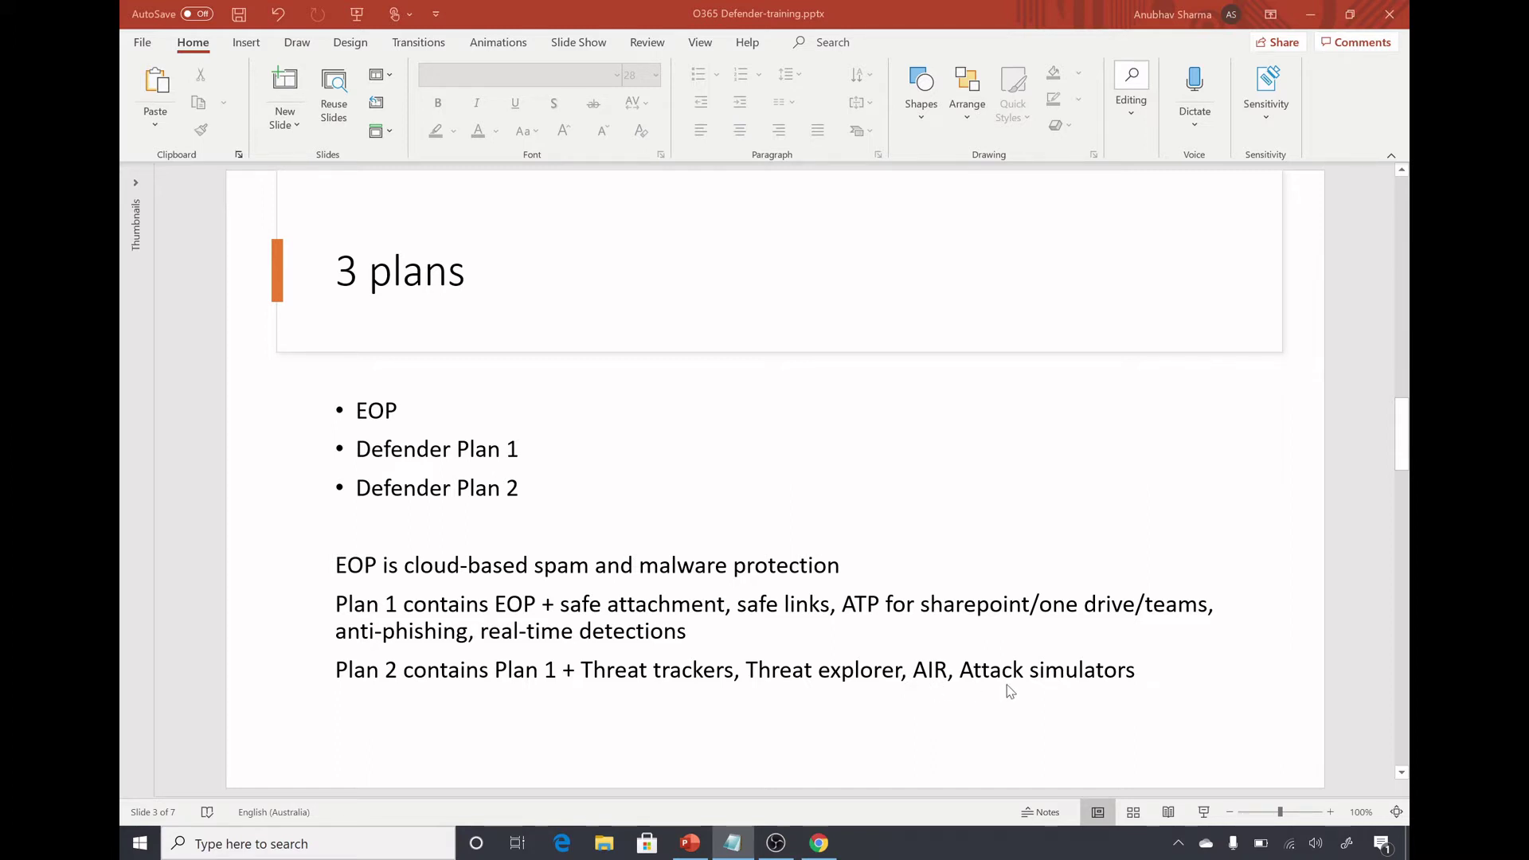
scroll(1010, 691, "down", 1)
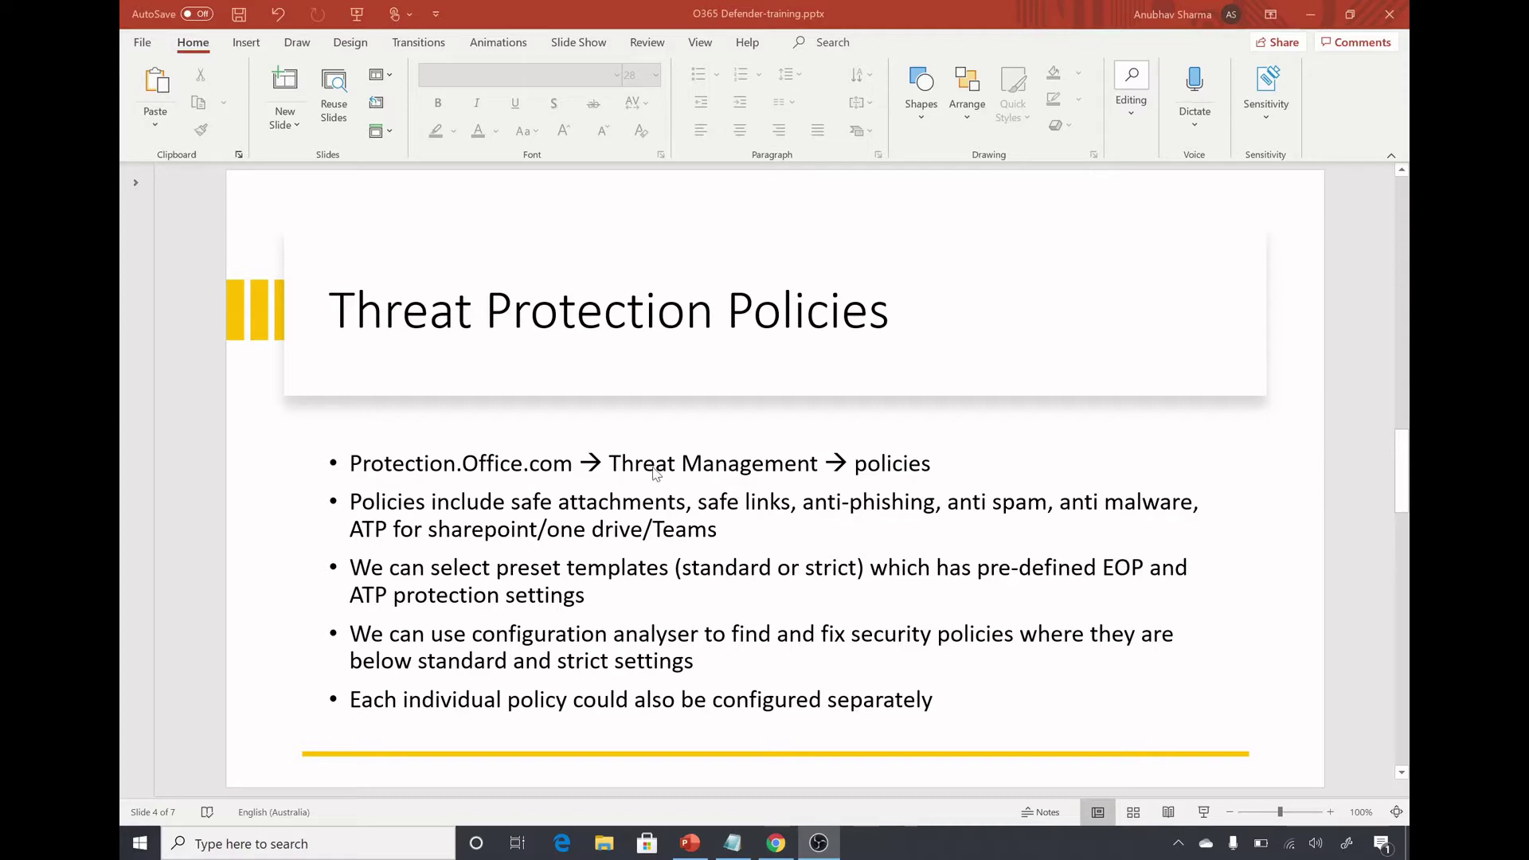
- Switch to Chrome and open the Preset security policies card on the Threat management Policy page
left_click(776, 843)
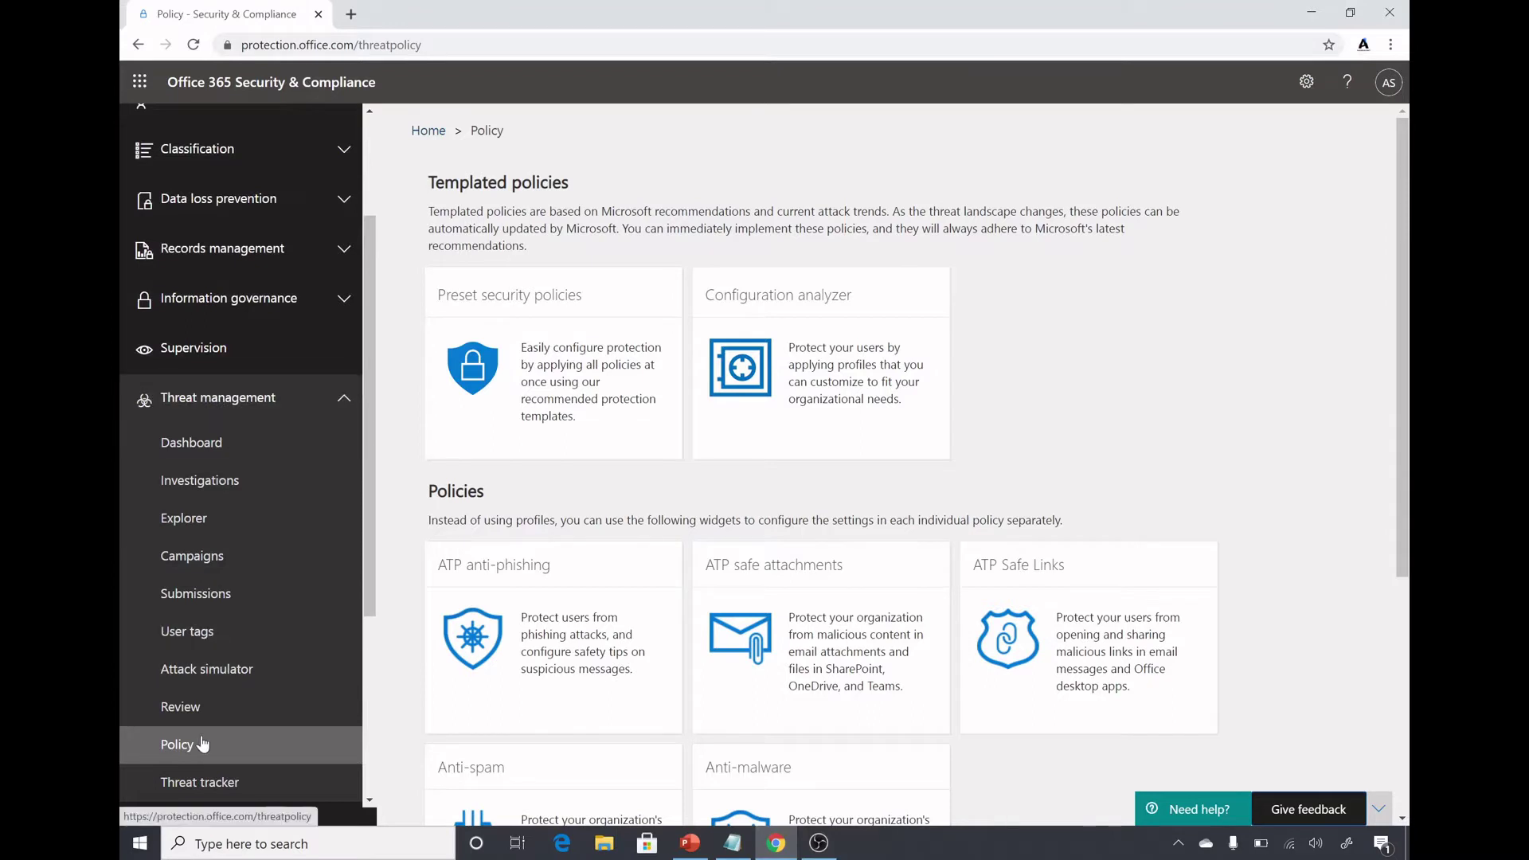
scroll(202, 743, "down", 1)
scroll(587, 646, "down", 1)
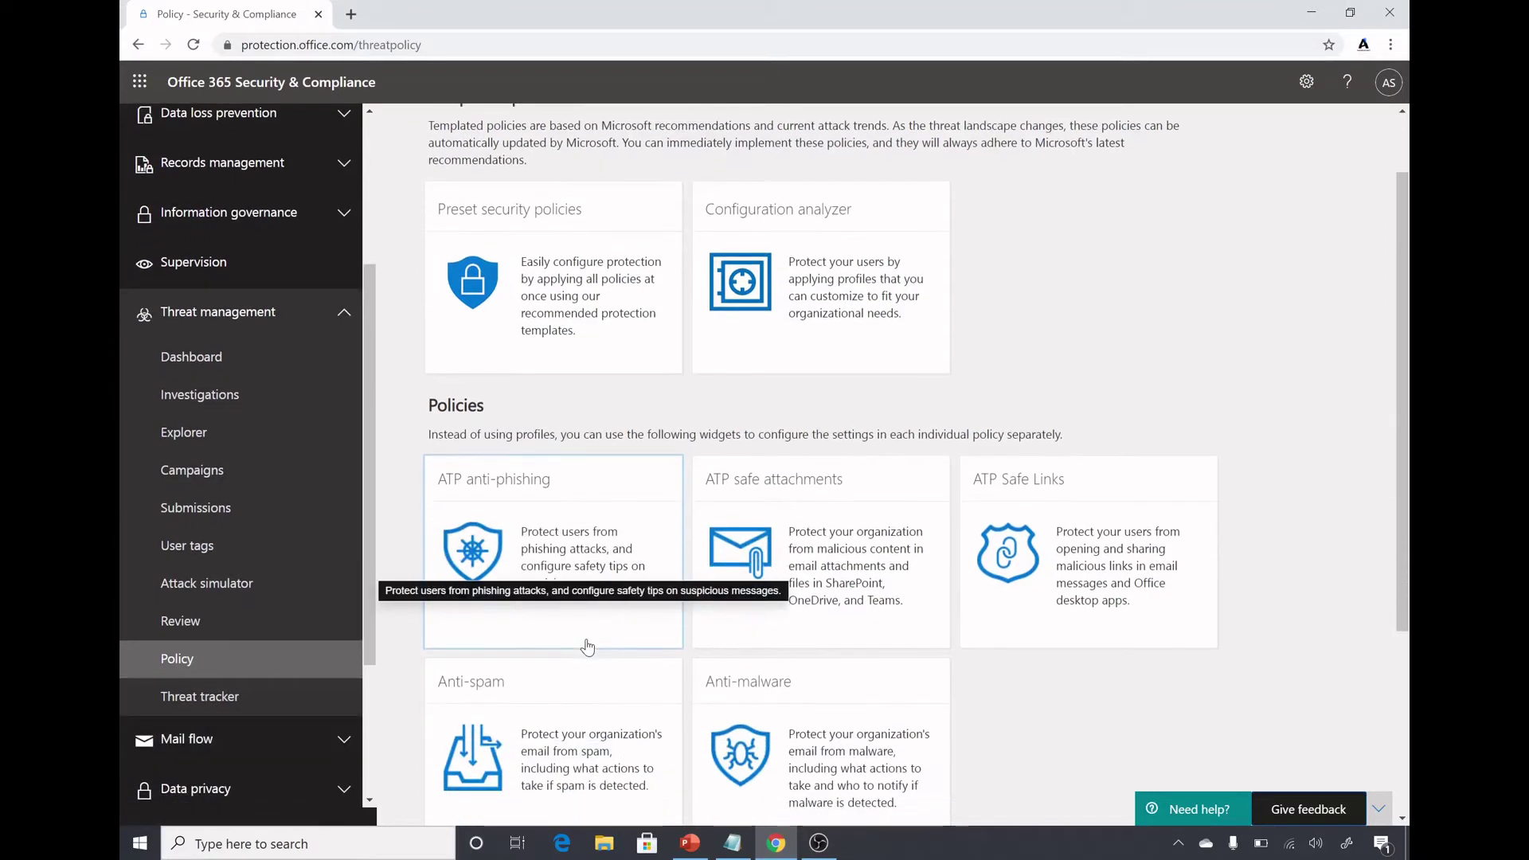
scroll(587, 646, "down", 1)
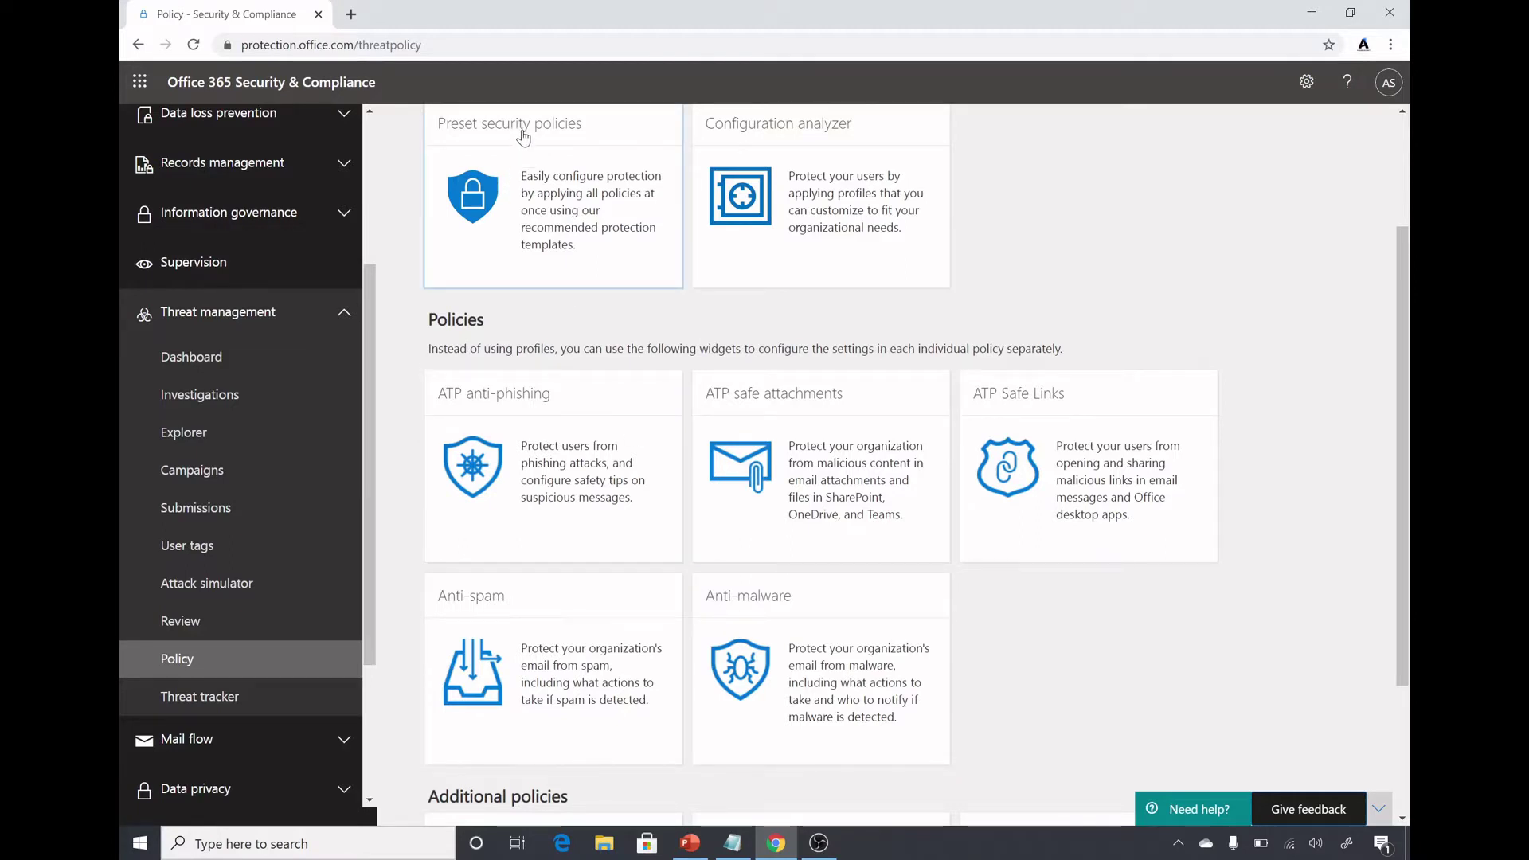
left_click(532, 172)
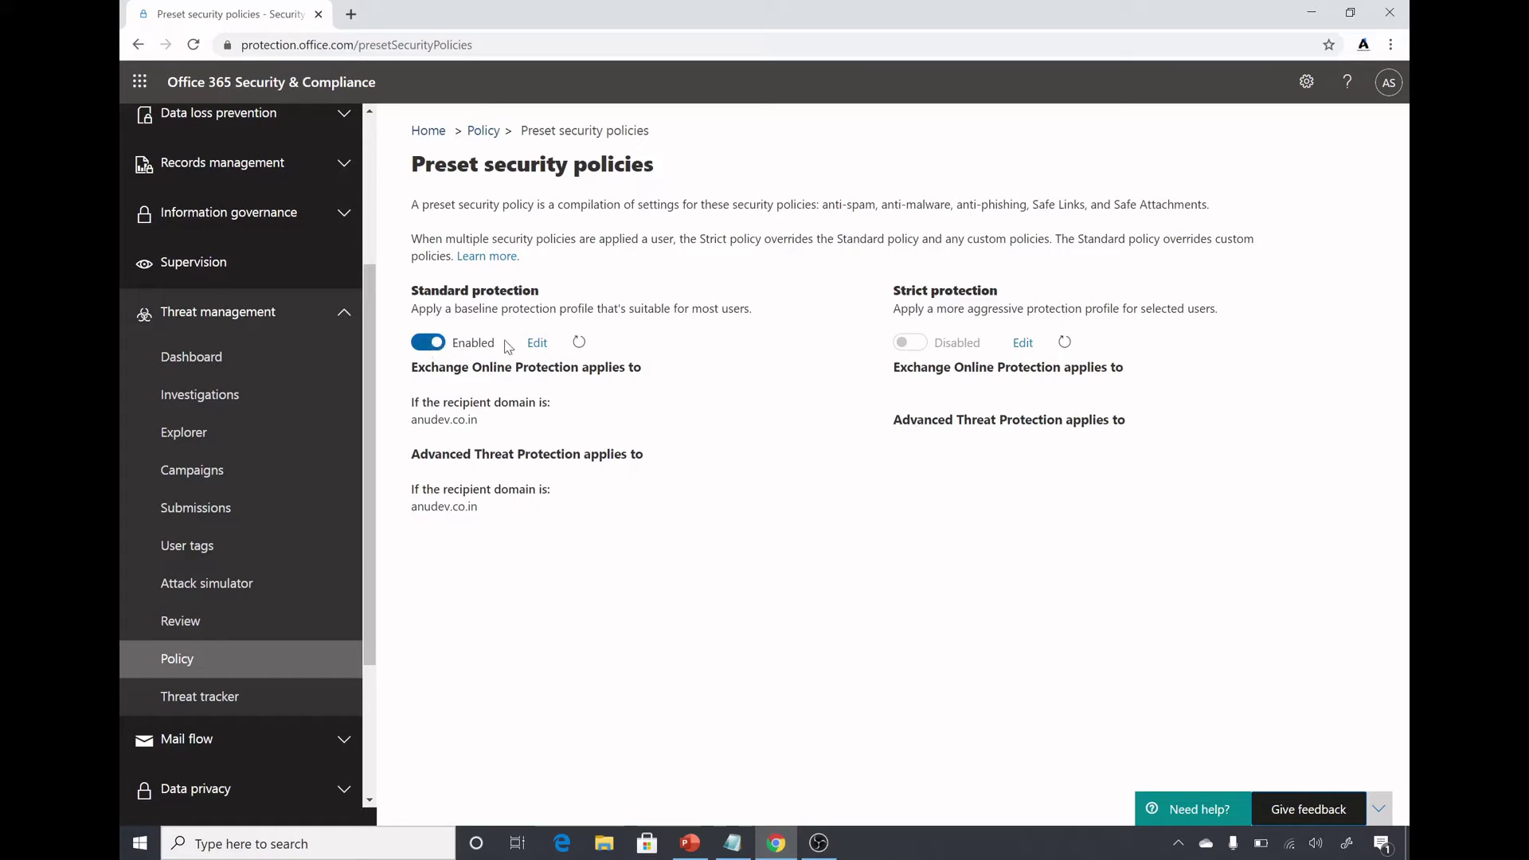
- Step into editing Standard protection's scope, cancel without saving, and return to Policy
left_click(538, 345)
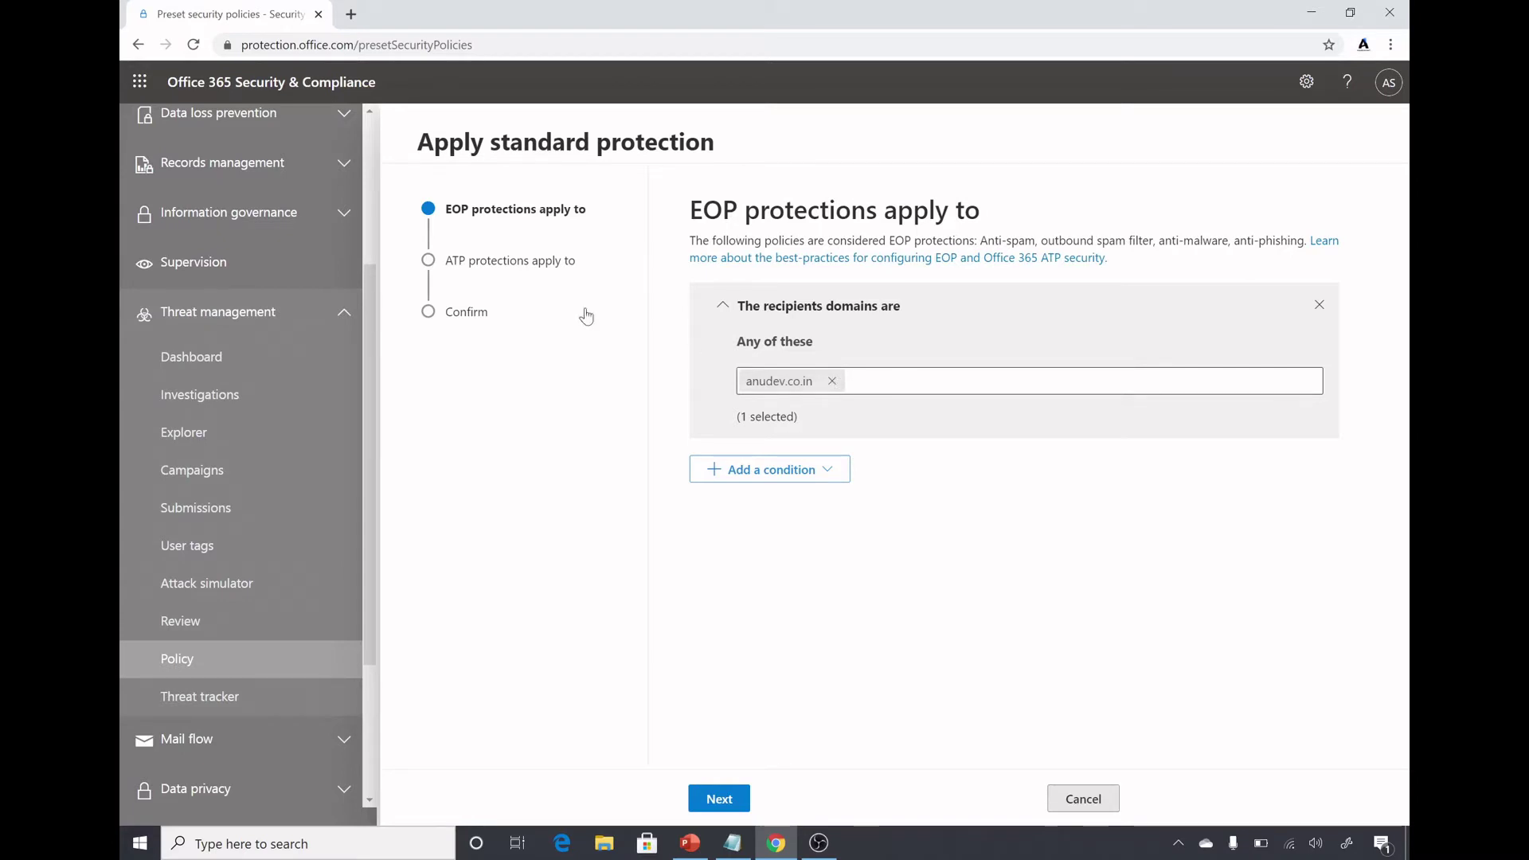
left_click(719, 798)
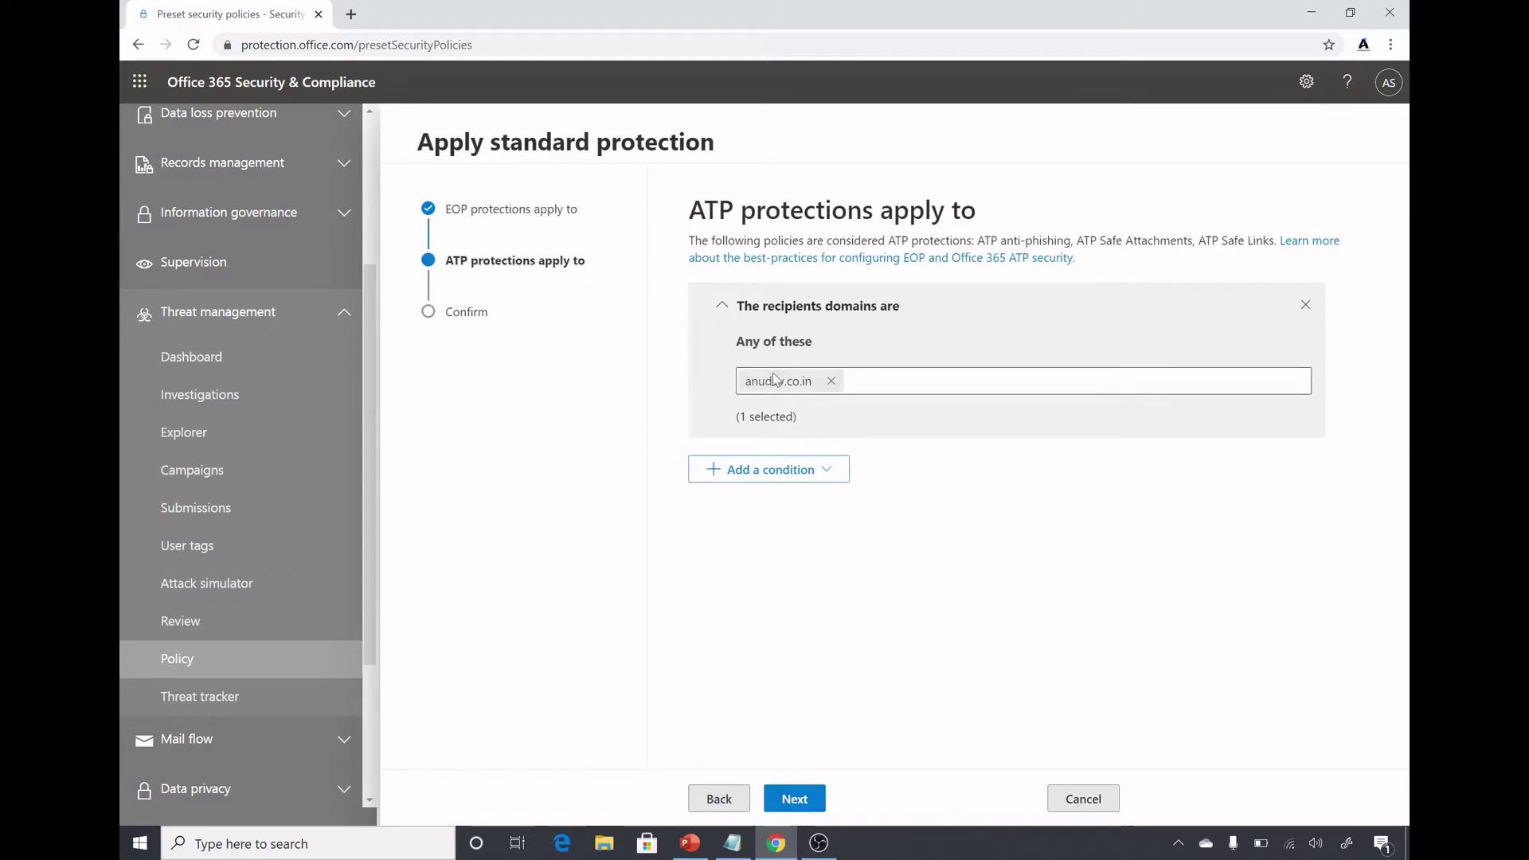
left_click(1087, 792)
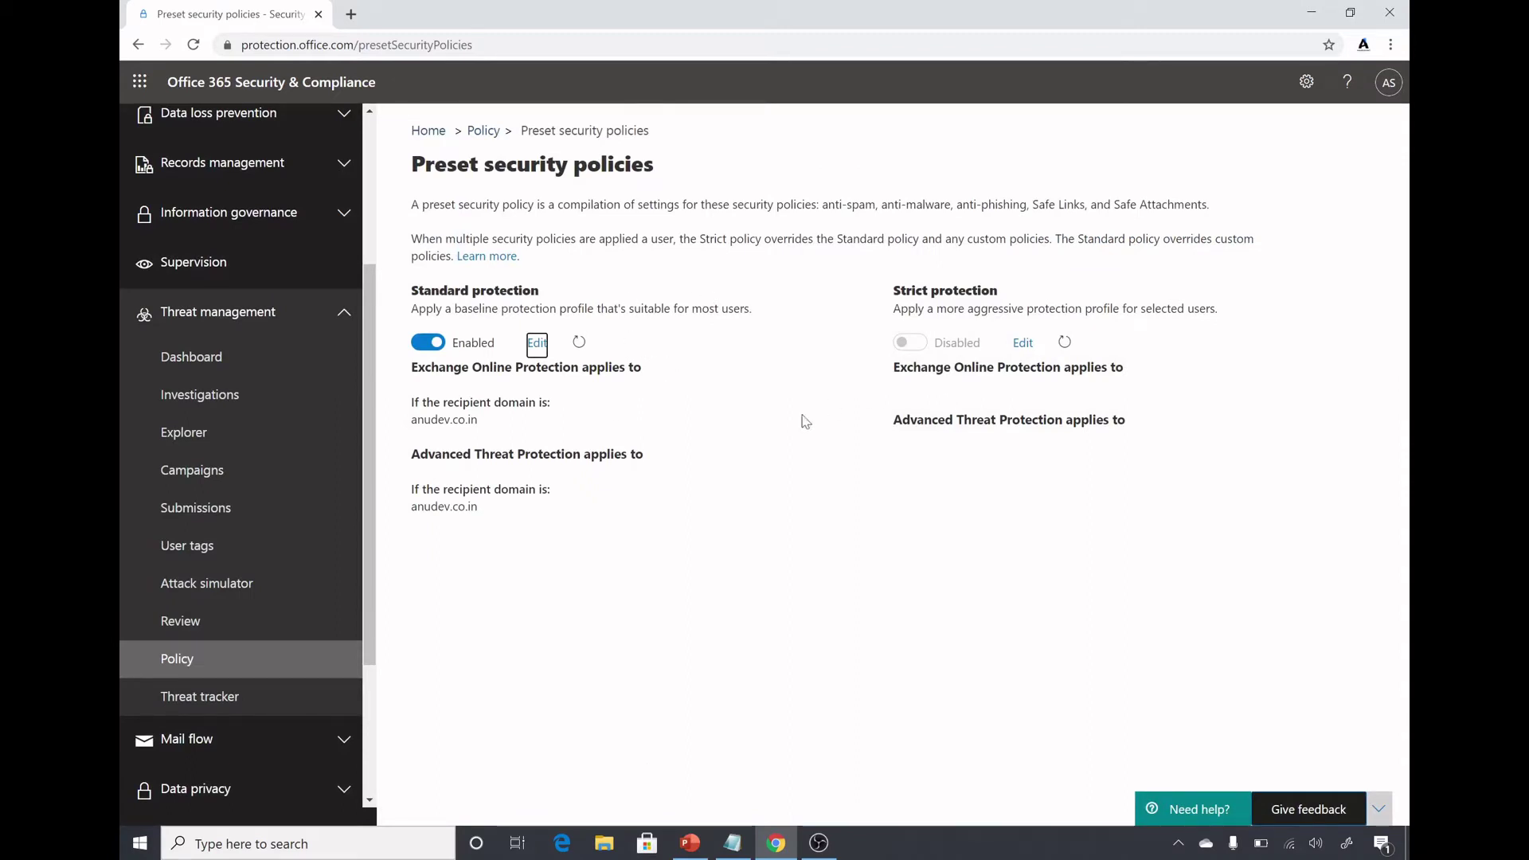
left_click(482, 131)
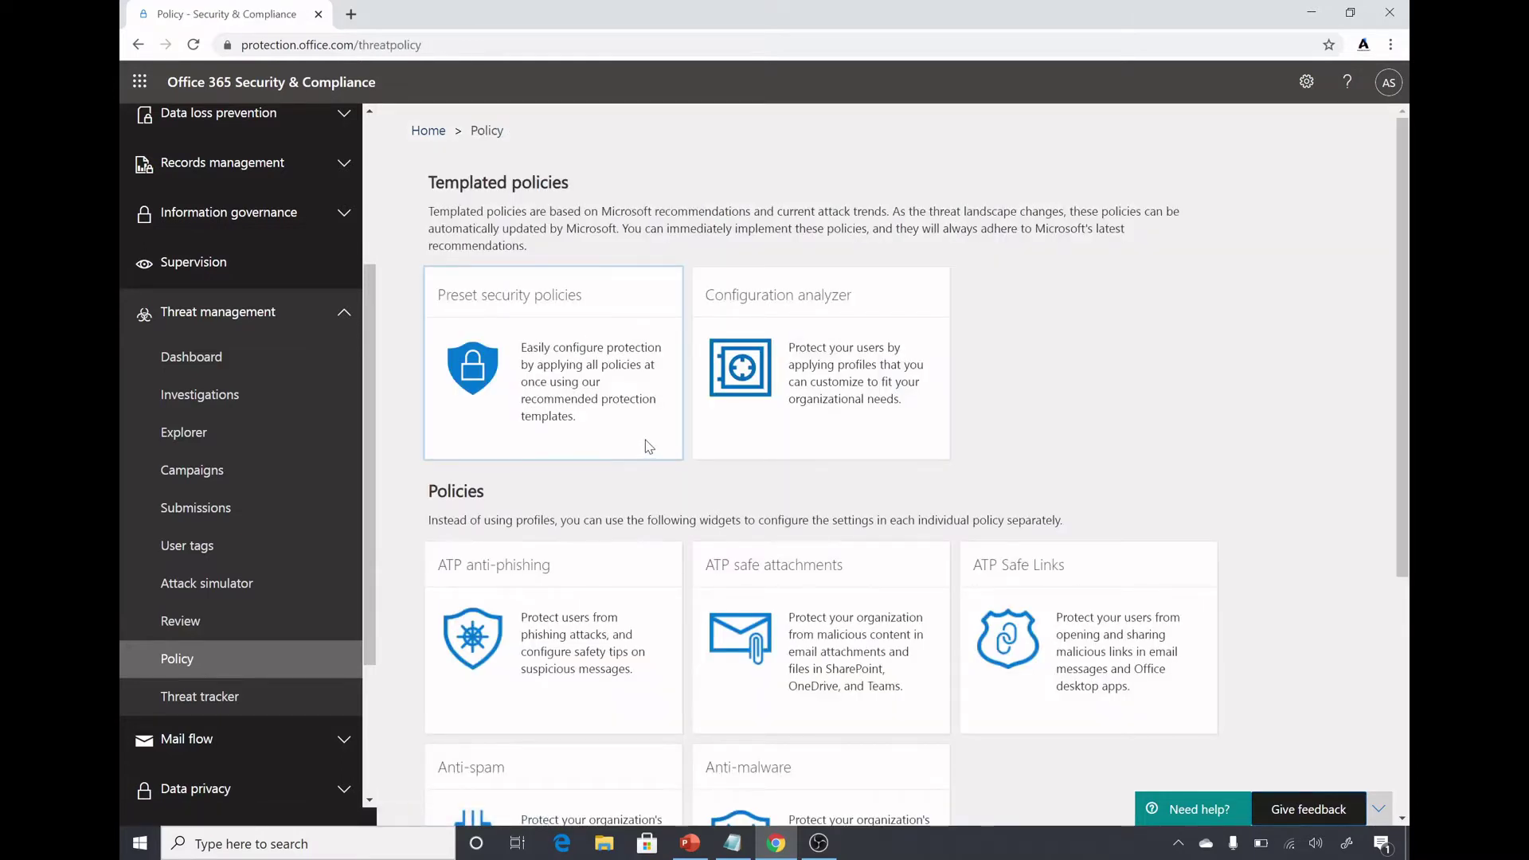
- Reopen Preset security policies, go back to Policy, and open the ATP anti-phishing card
scroll(649, 445, "down", 1)
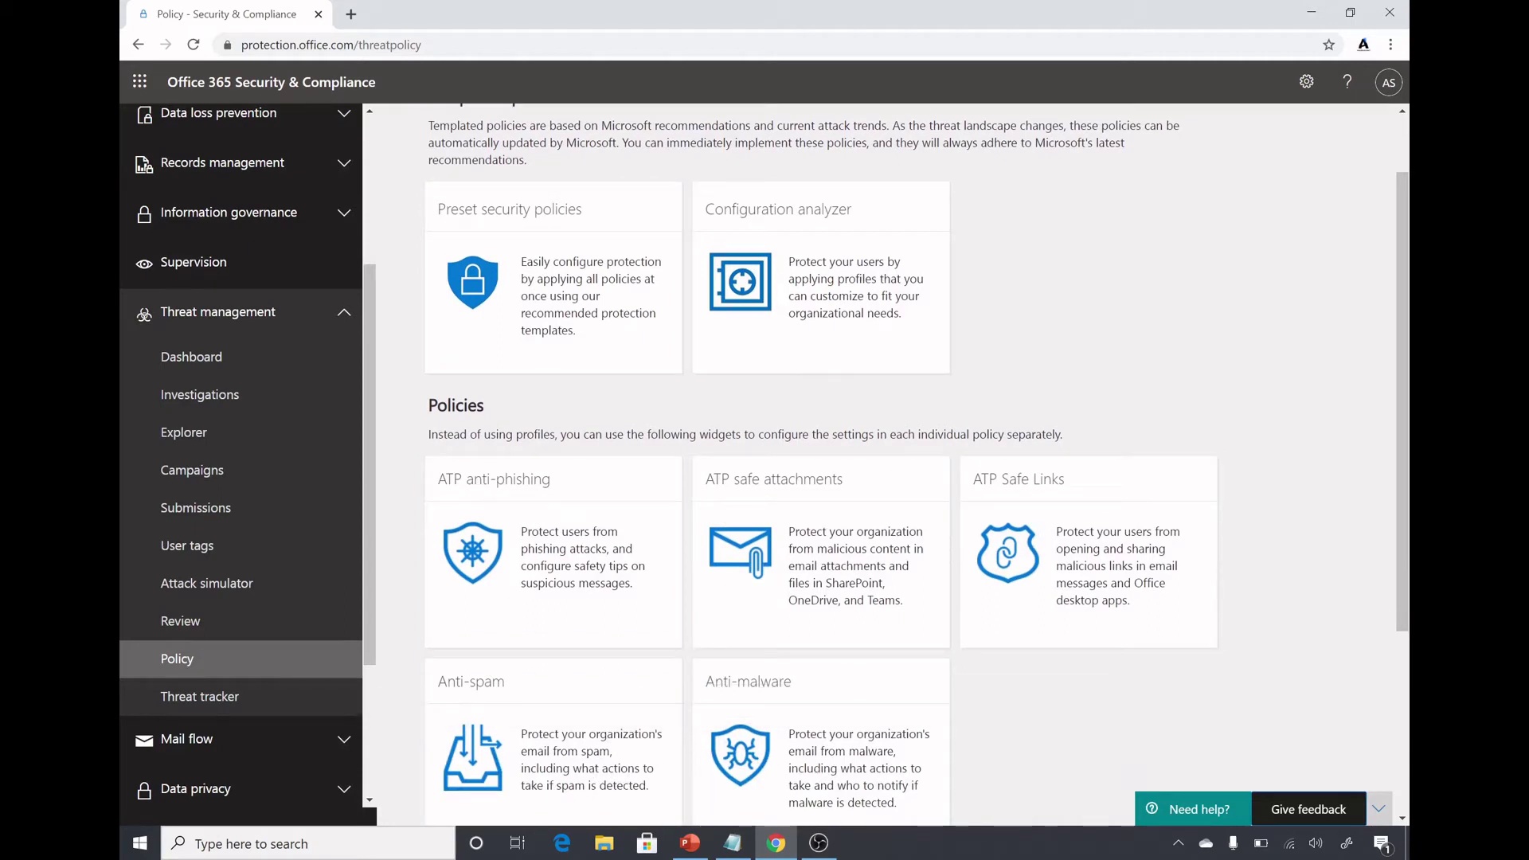
scroll(883, 462, "up", 1)
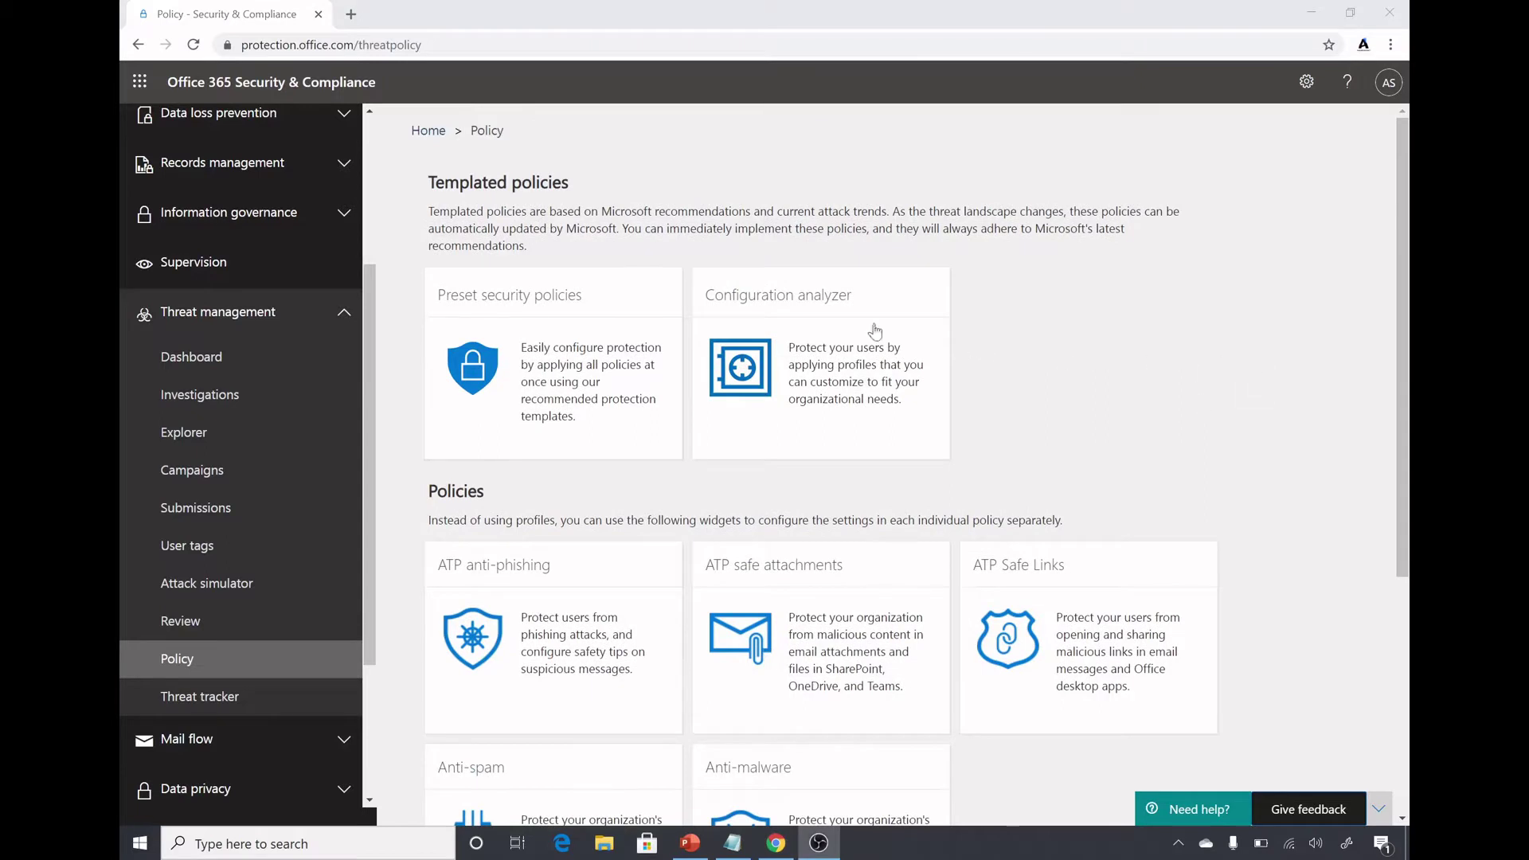
left_click(479, 302)
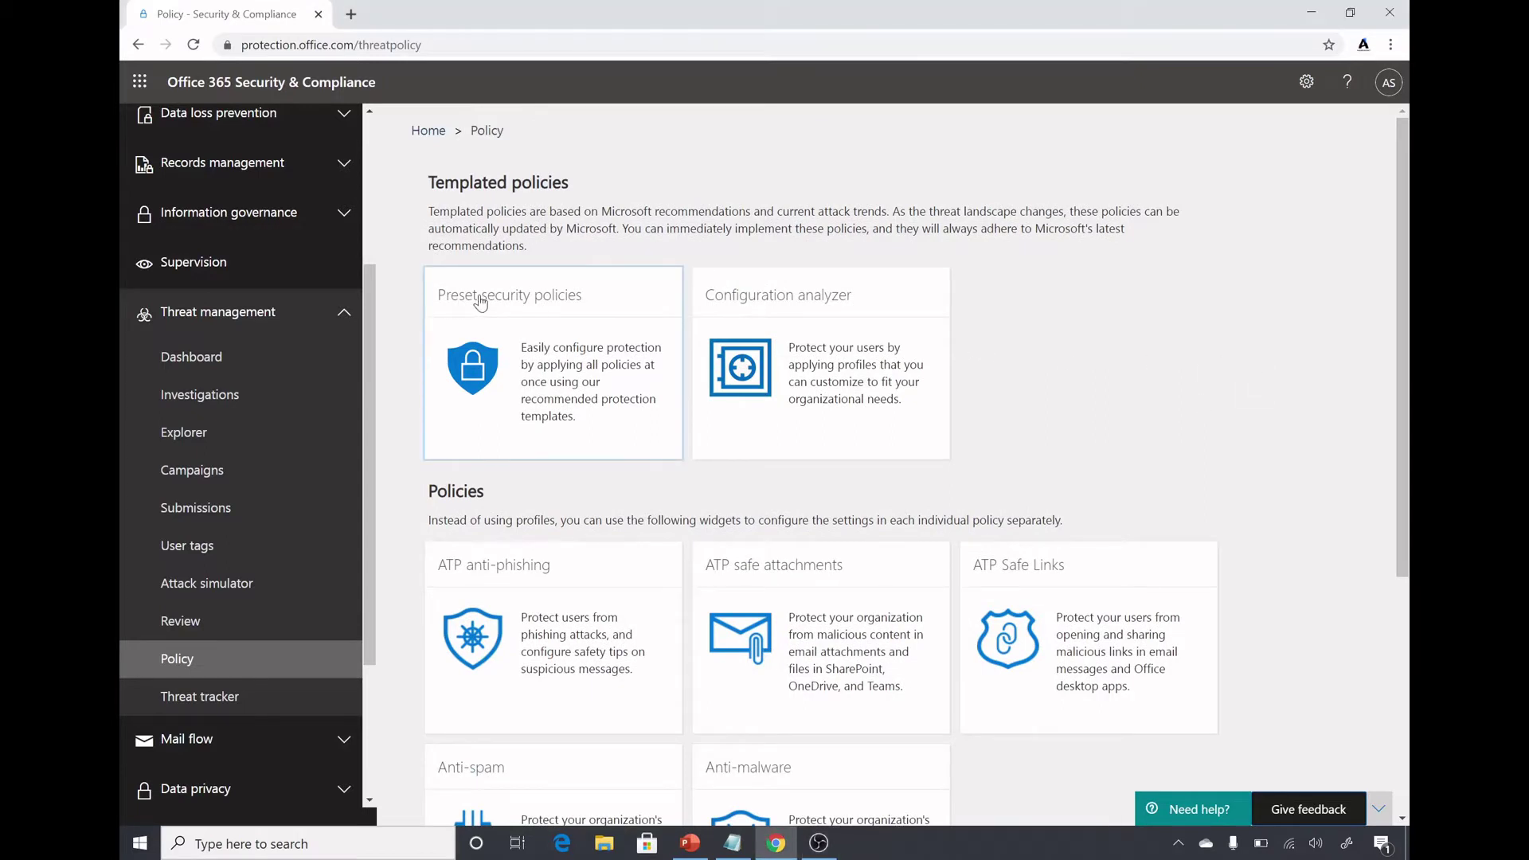
left_click(531, 381)
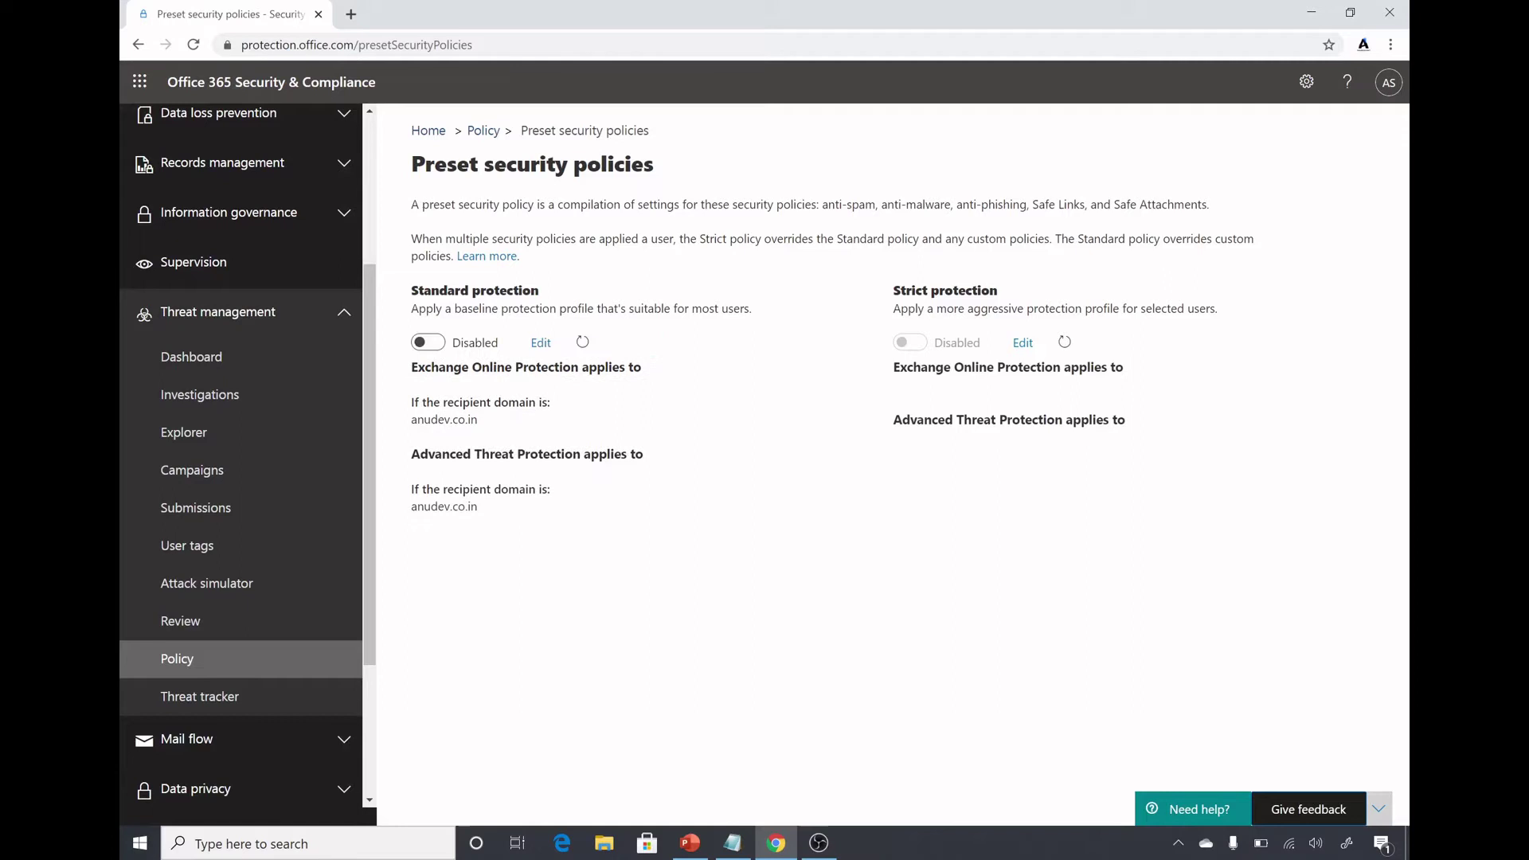
key("alt+Left")
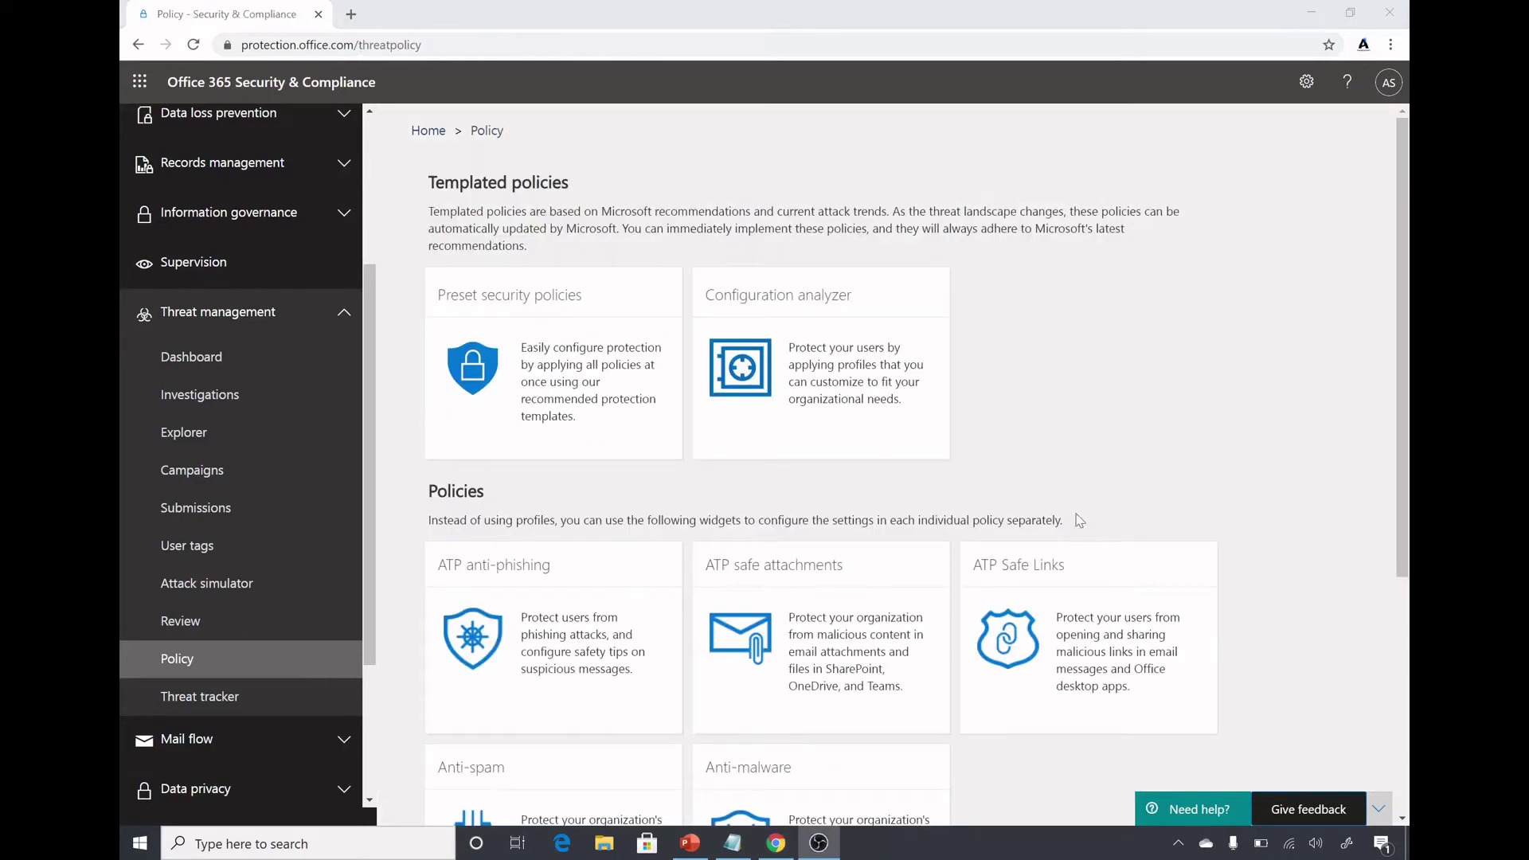
left_click(533, 575)
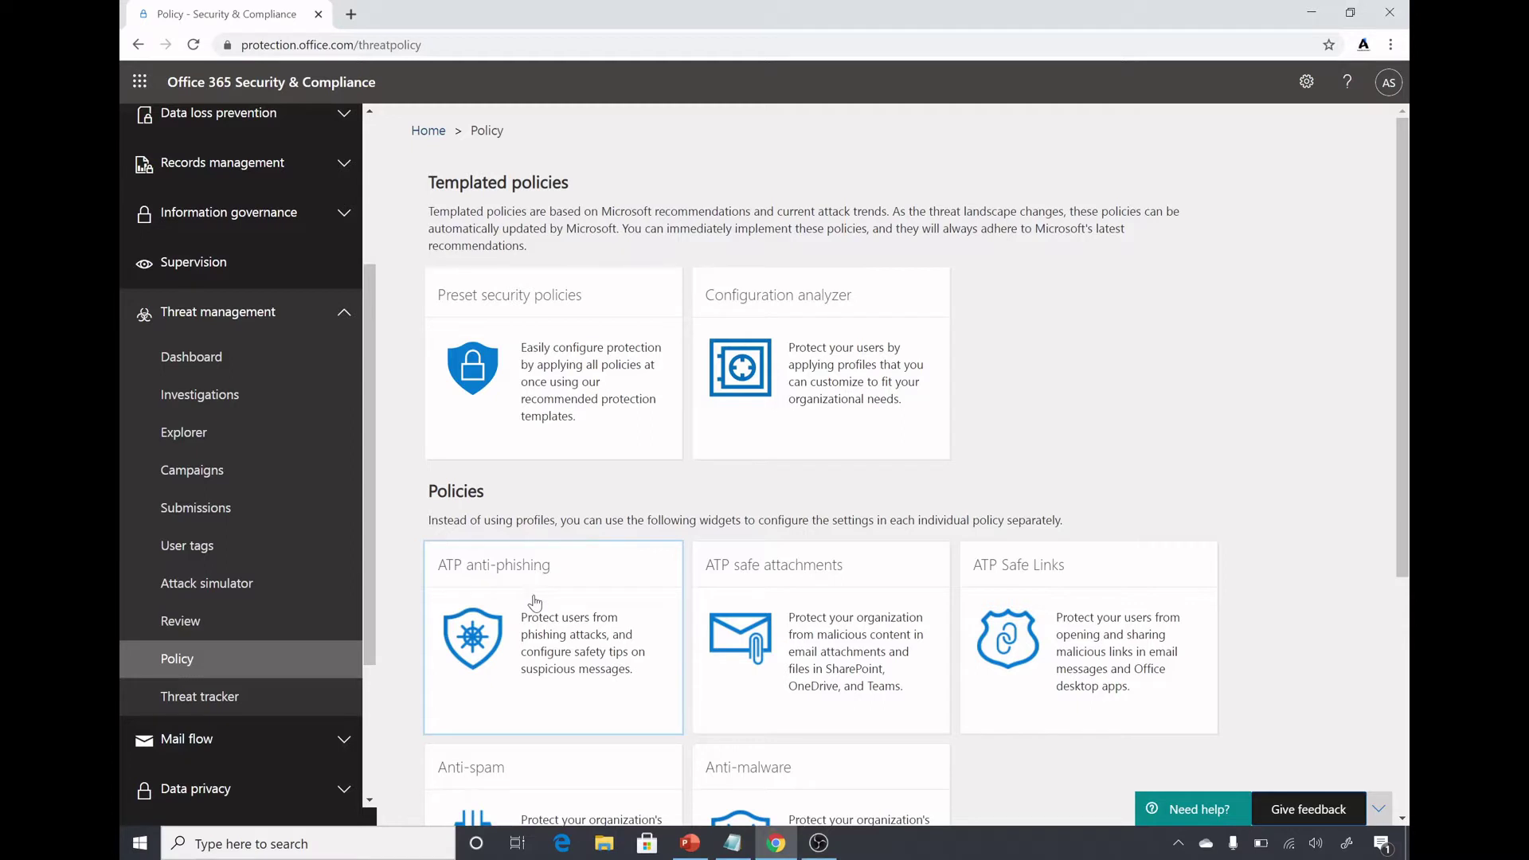
left_click(533, 601)
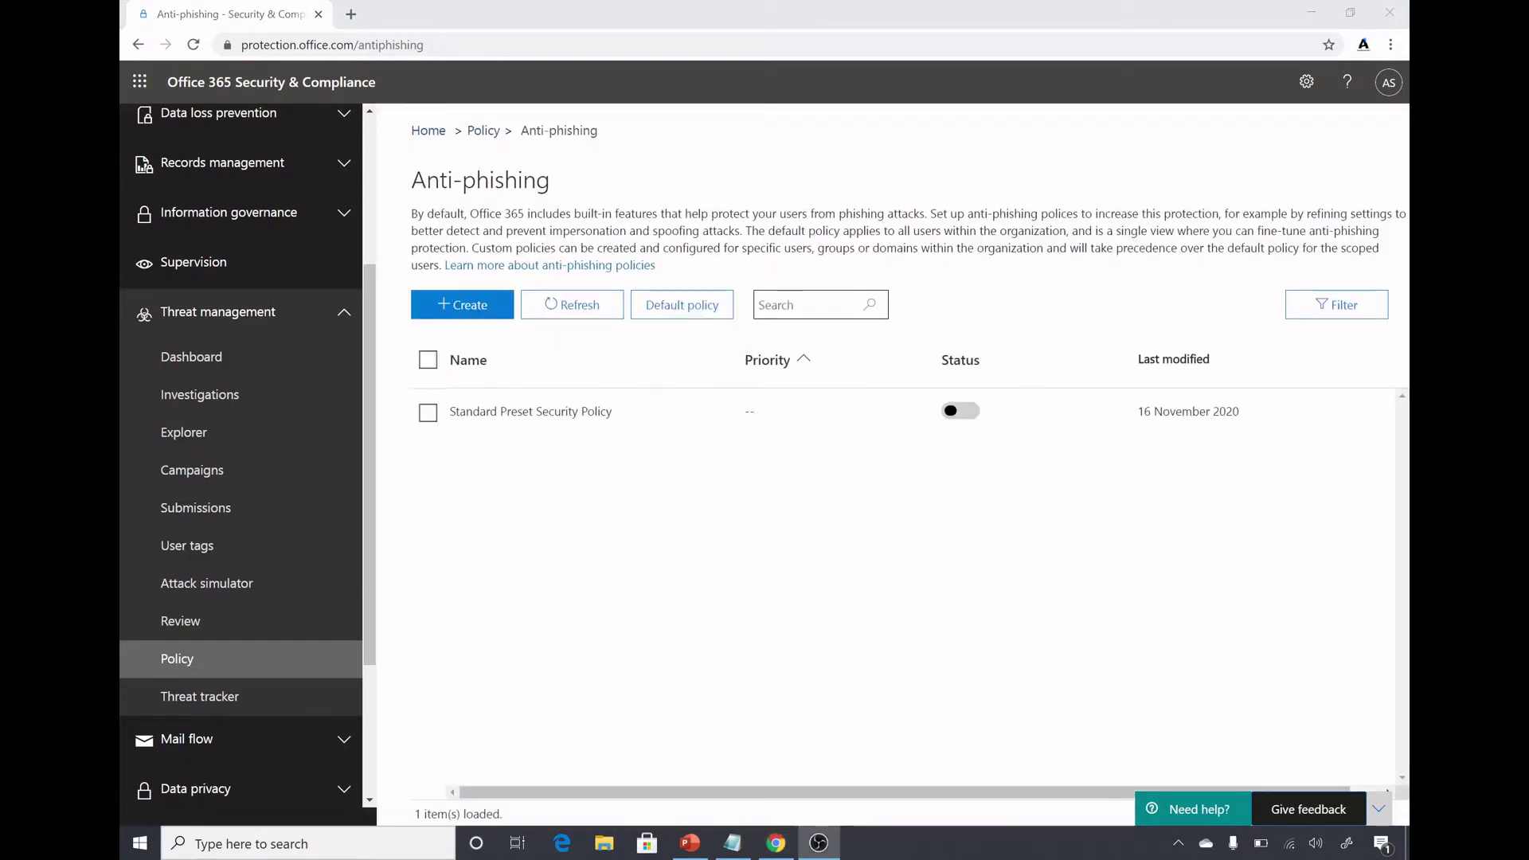
left_click(717, 306)
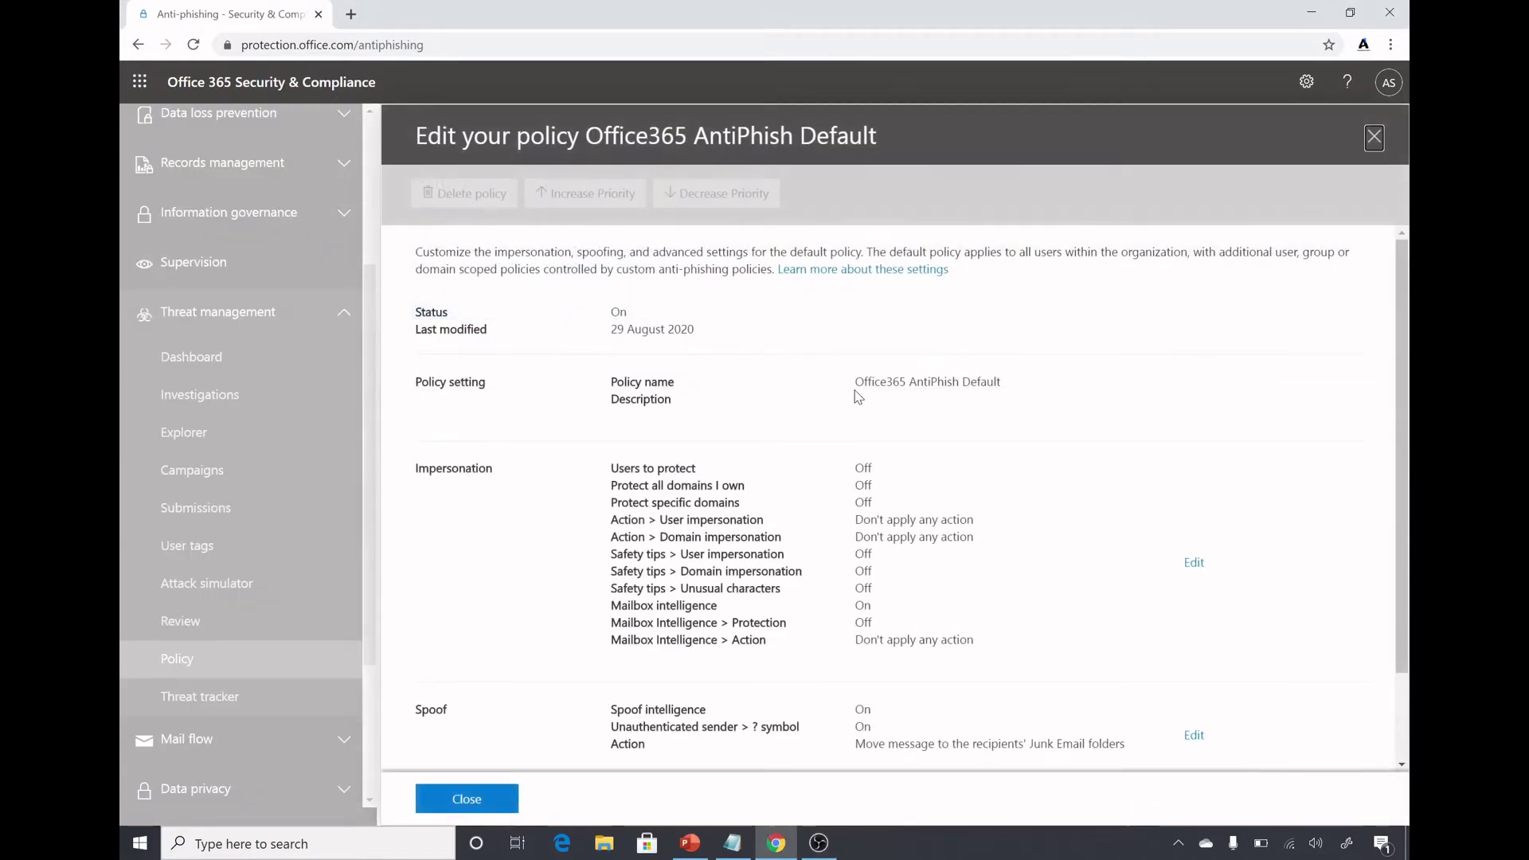
left_click_drag(854, 382, 1003, 383)
left_click(995, 421)
scroll(995, 425, "down", 1)
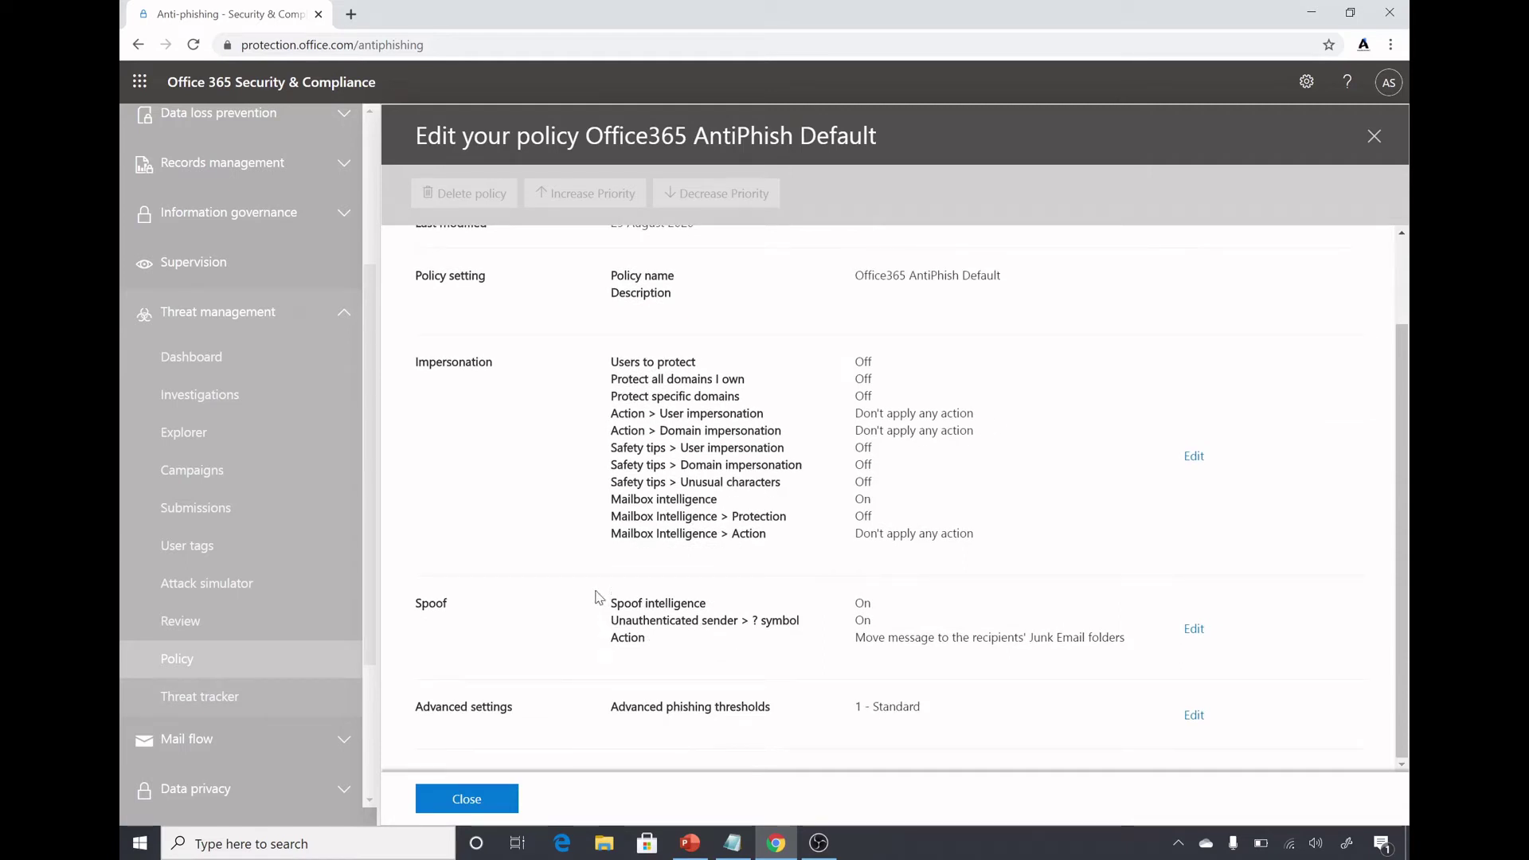
scroll(600, 593, "up", 3)
left_click(482, 797)
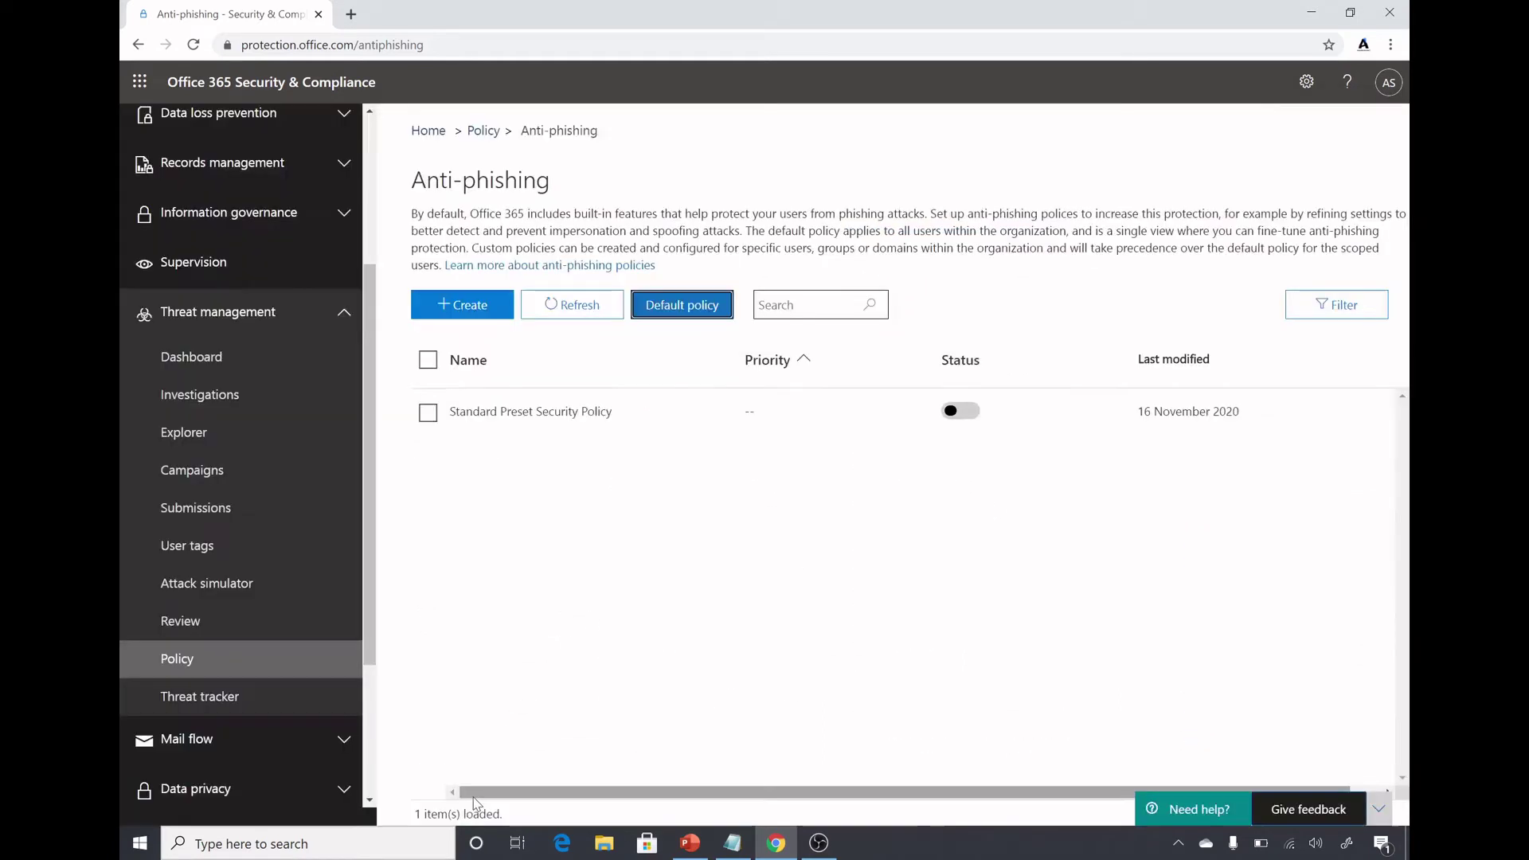
- Start a new anti-phishing policy and name it custom1
left_click(473, 305)
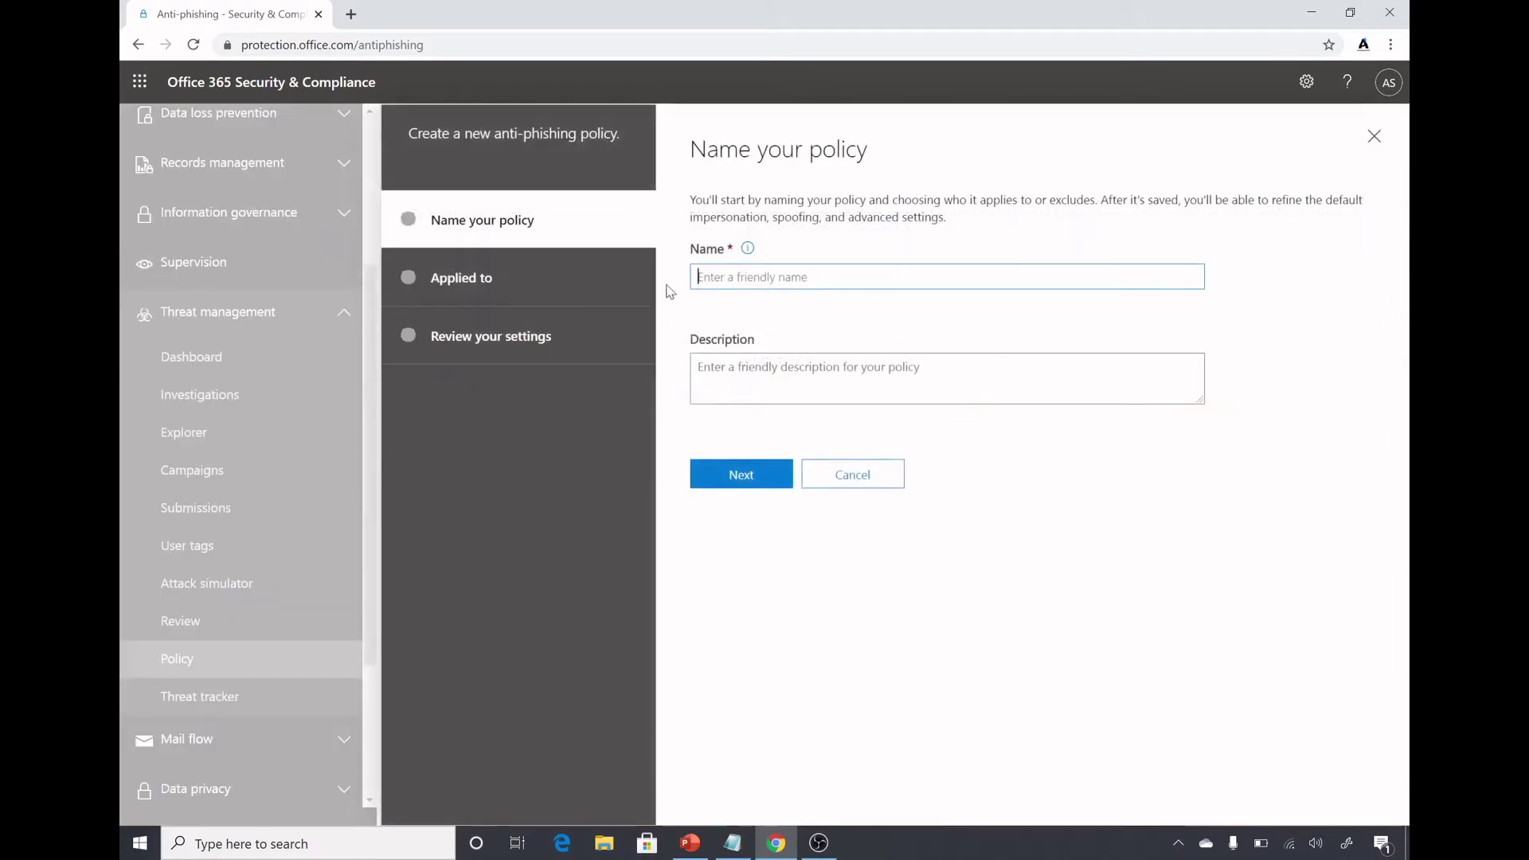
left_click(762, 278)
type("custom1")
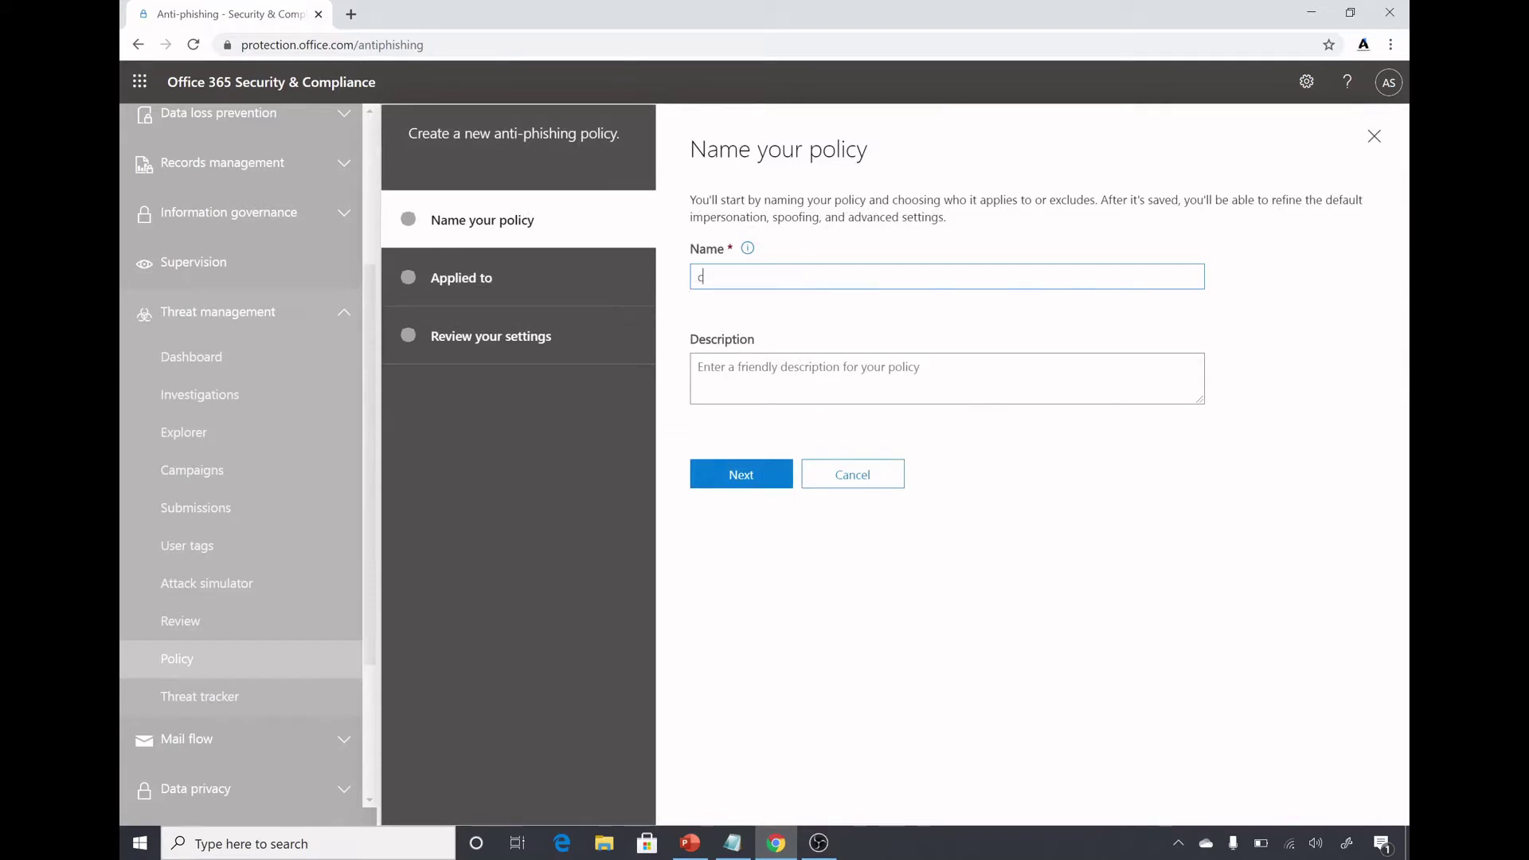
left_click(727, 482)
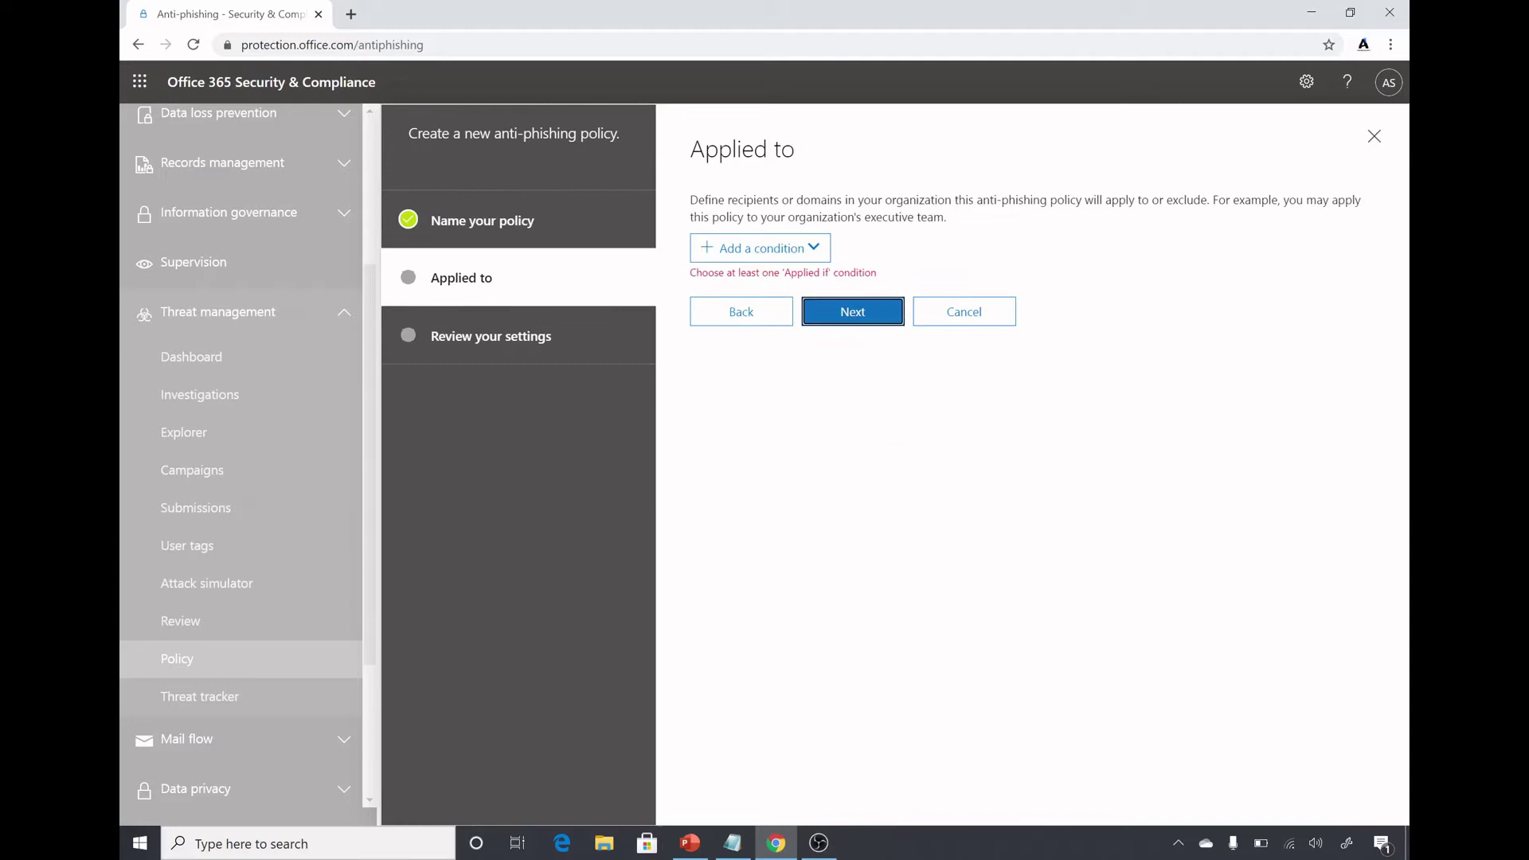
- Apply the policy to recipients in the anudev.co.in domain
left_click(811, 254)
left_click(786, 439)
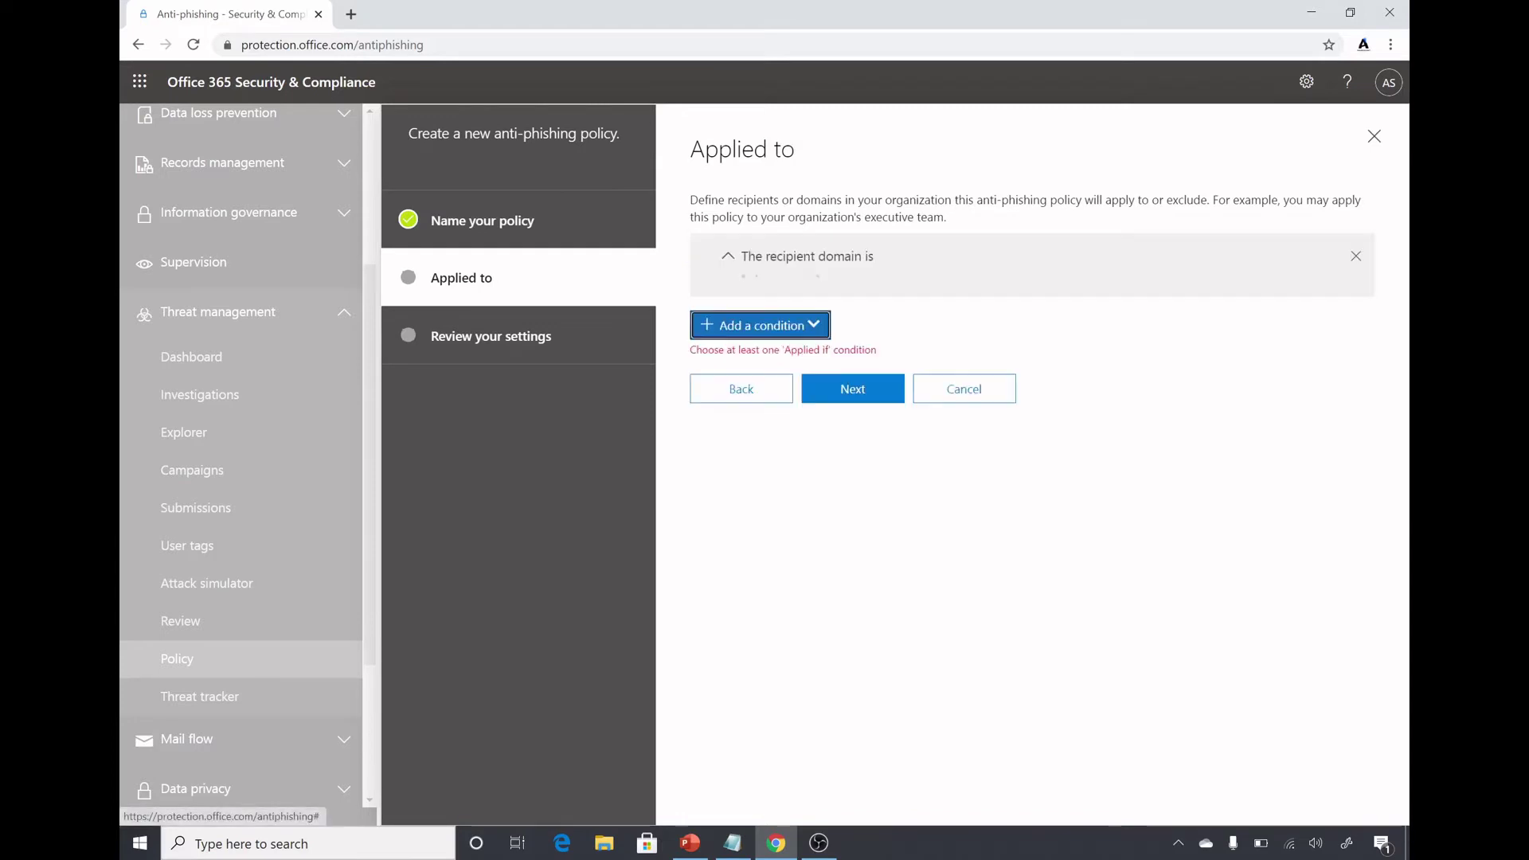
left_click(776, 340)
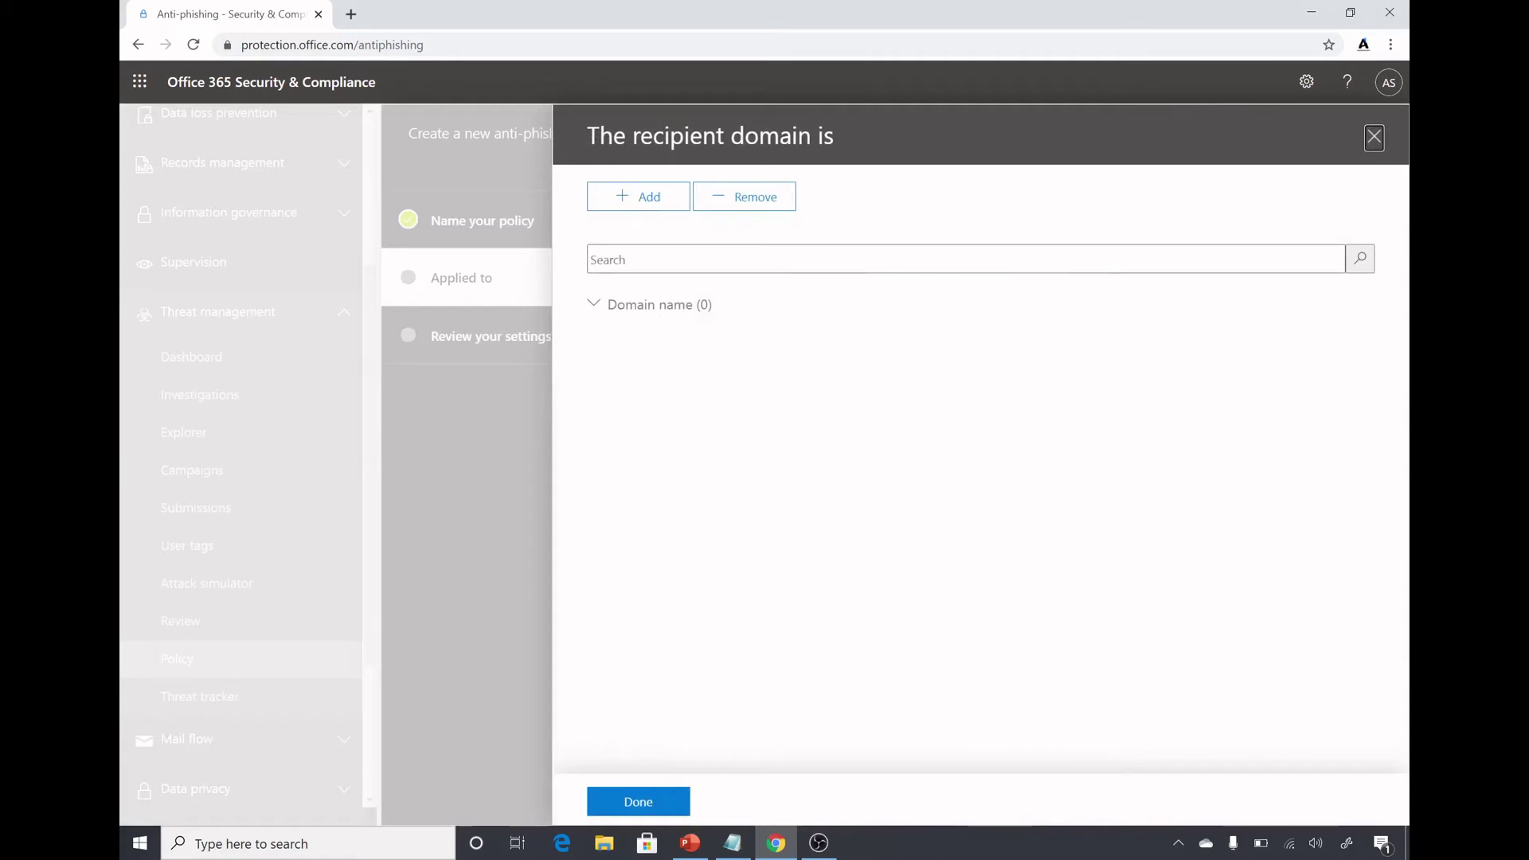
left_click(904, 259)
left_click(601, 303)
left_click(646, 209)
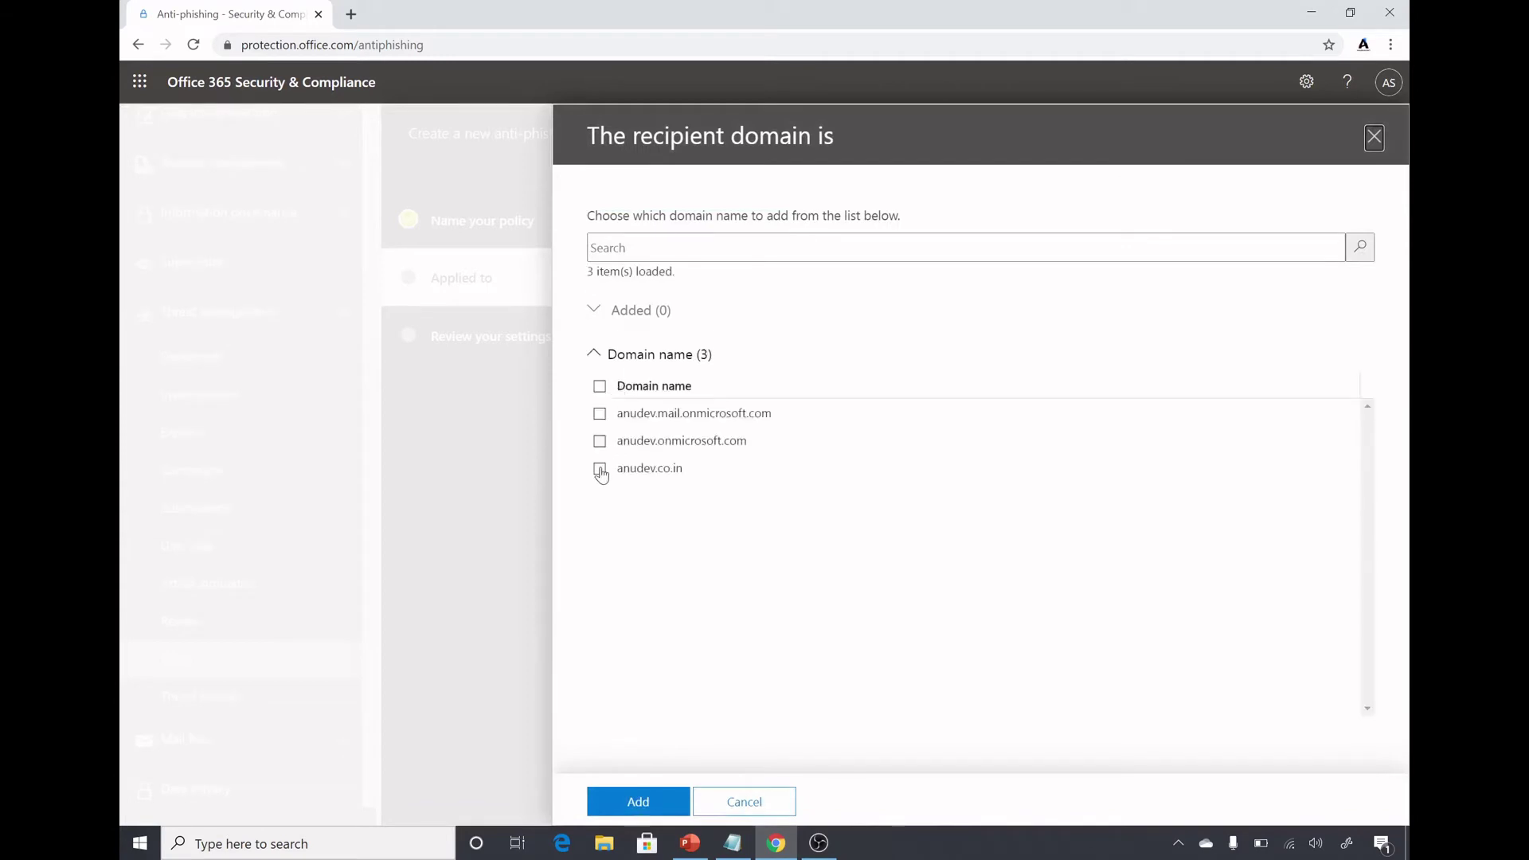
left_click(600, 468)
left_click(632, 800)
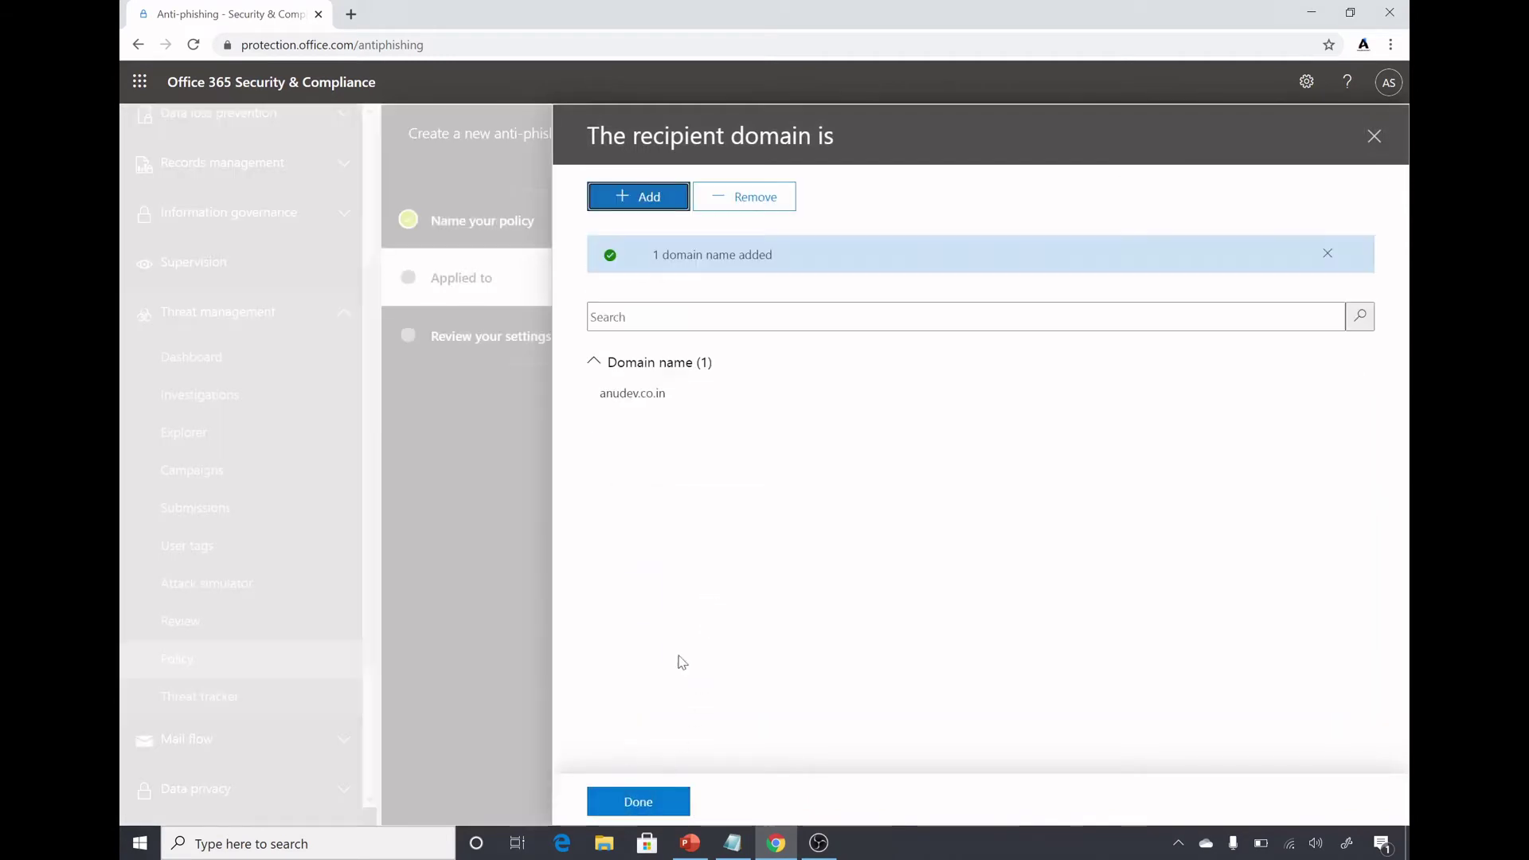
left_click(639, 802)
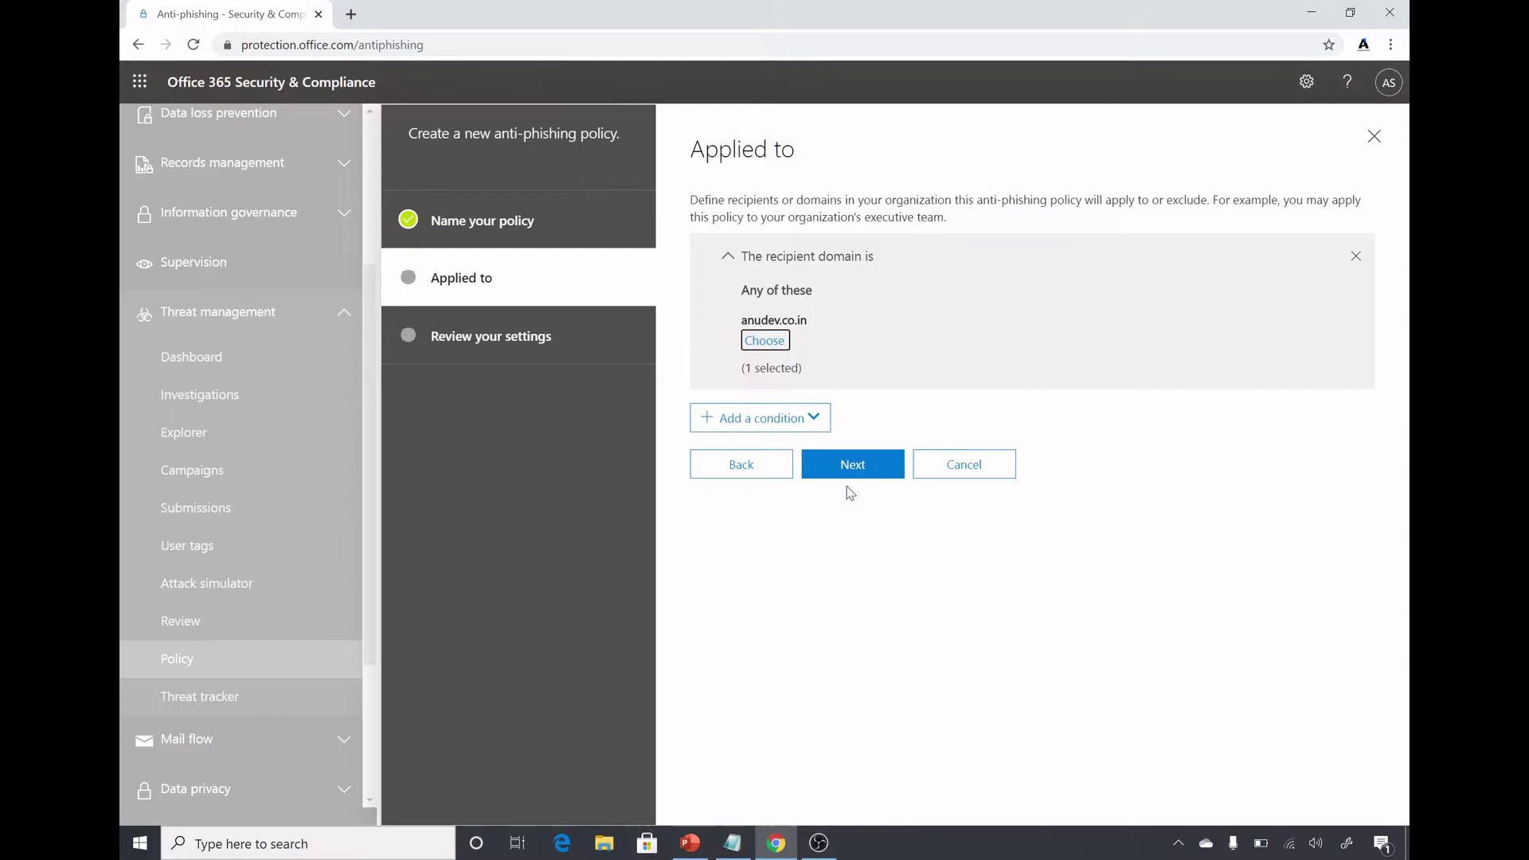
- Review and create the custom1 policy, dismissing the success confirmation
left_click(853, 465)
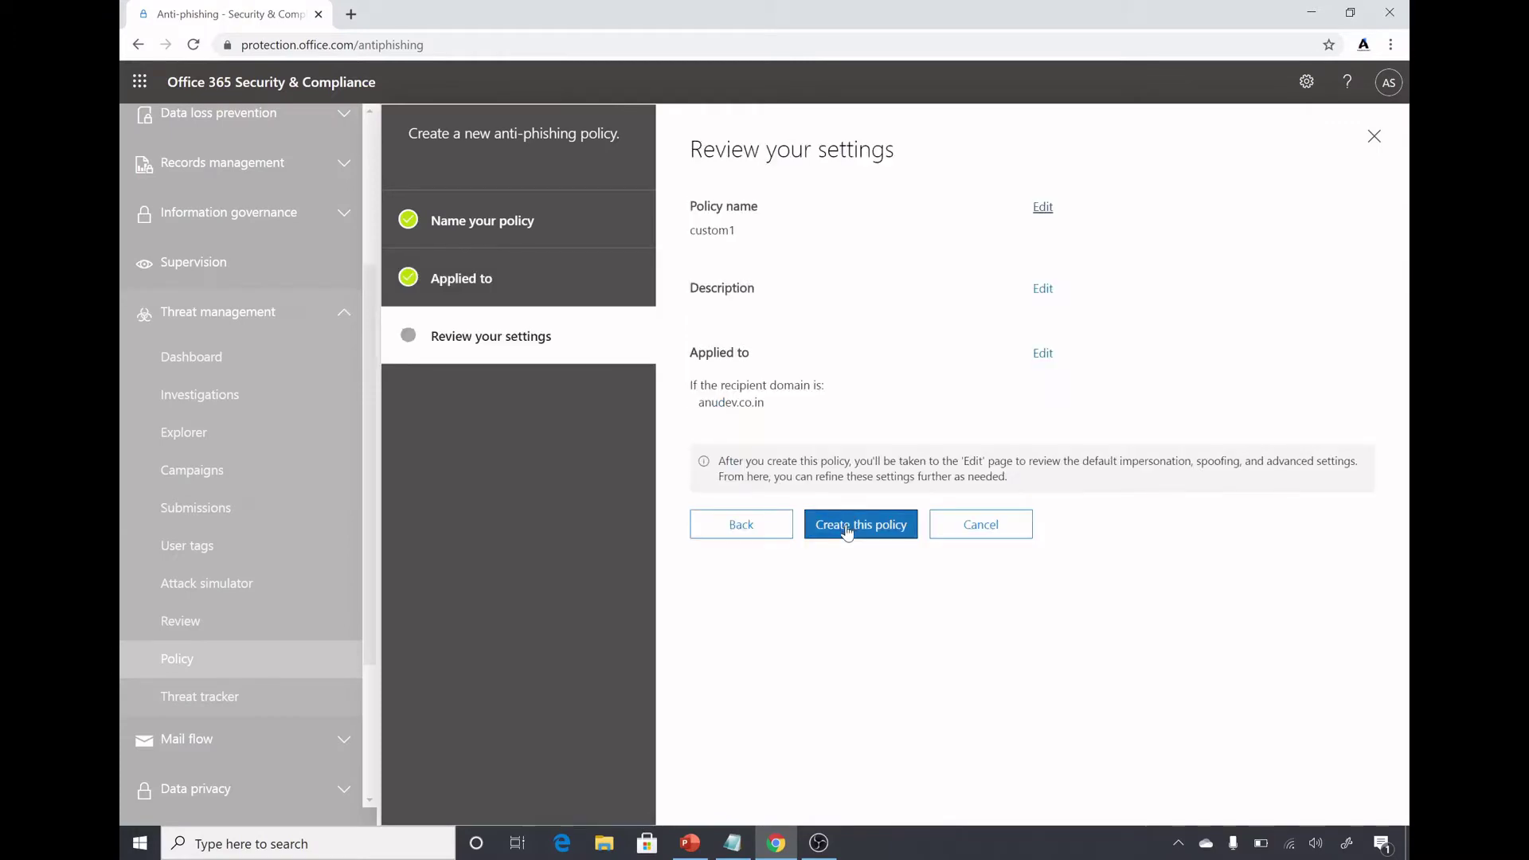
left_click(851, 525)
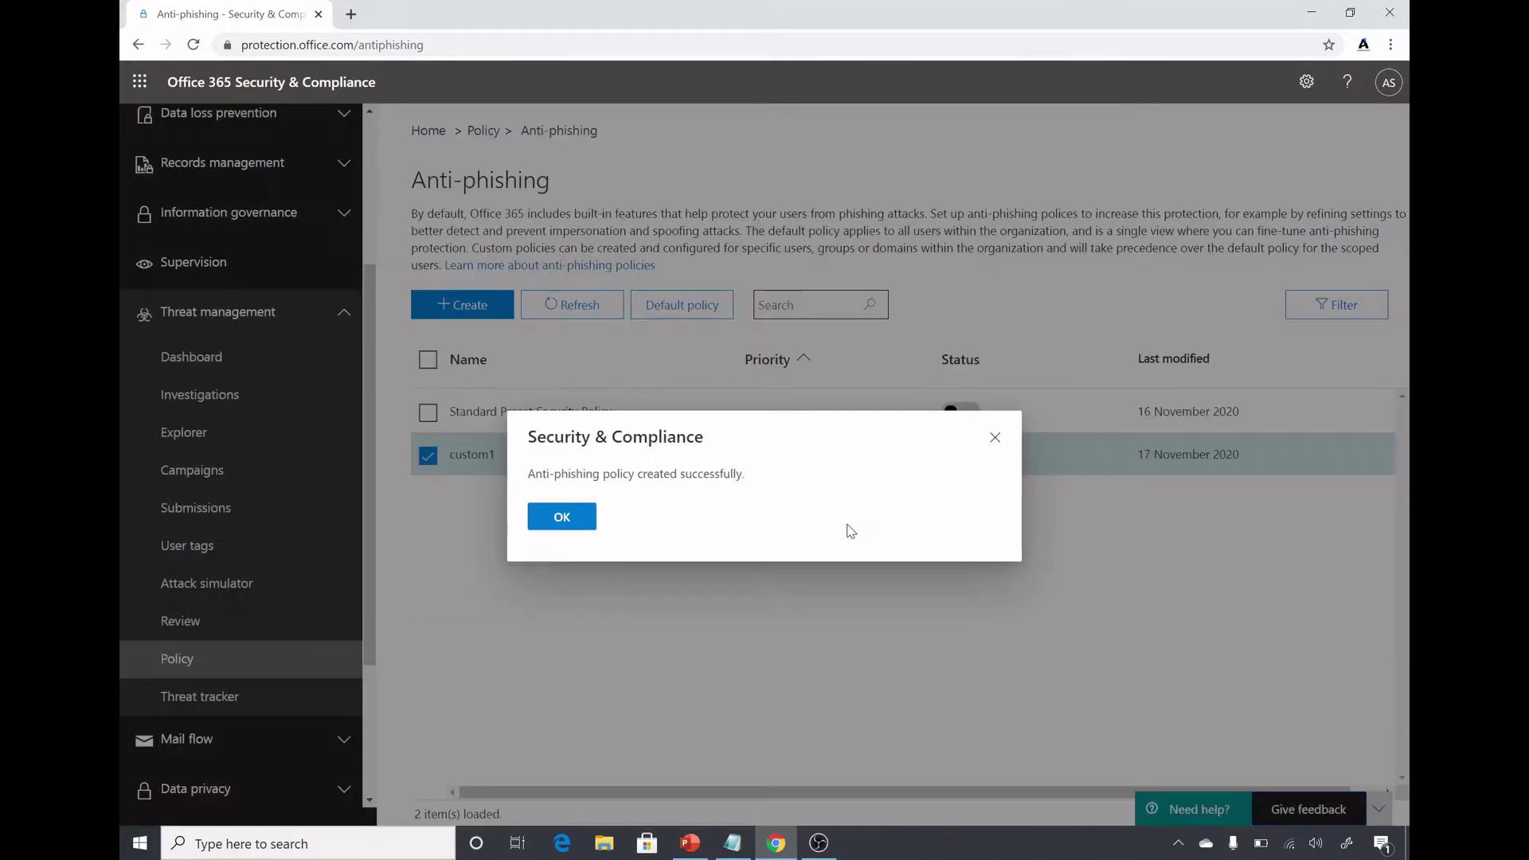
left_click(575, 527)
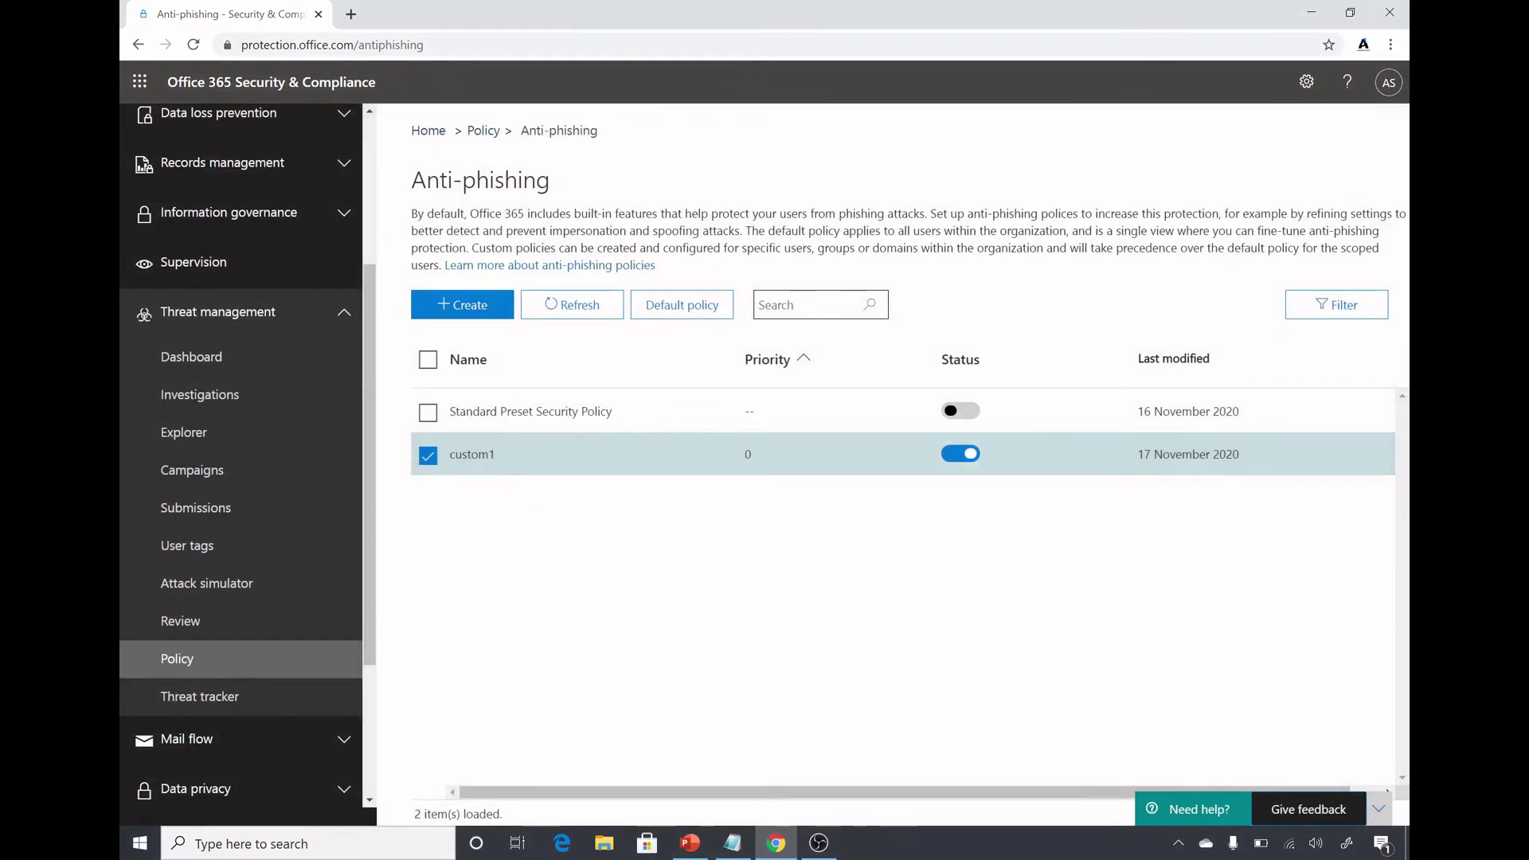
- Open the custom1 policy details, scroll through them, close, and return to the Policy overview
left_click(429, 455)
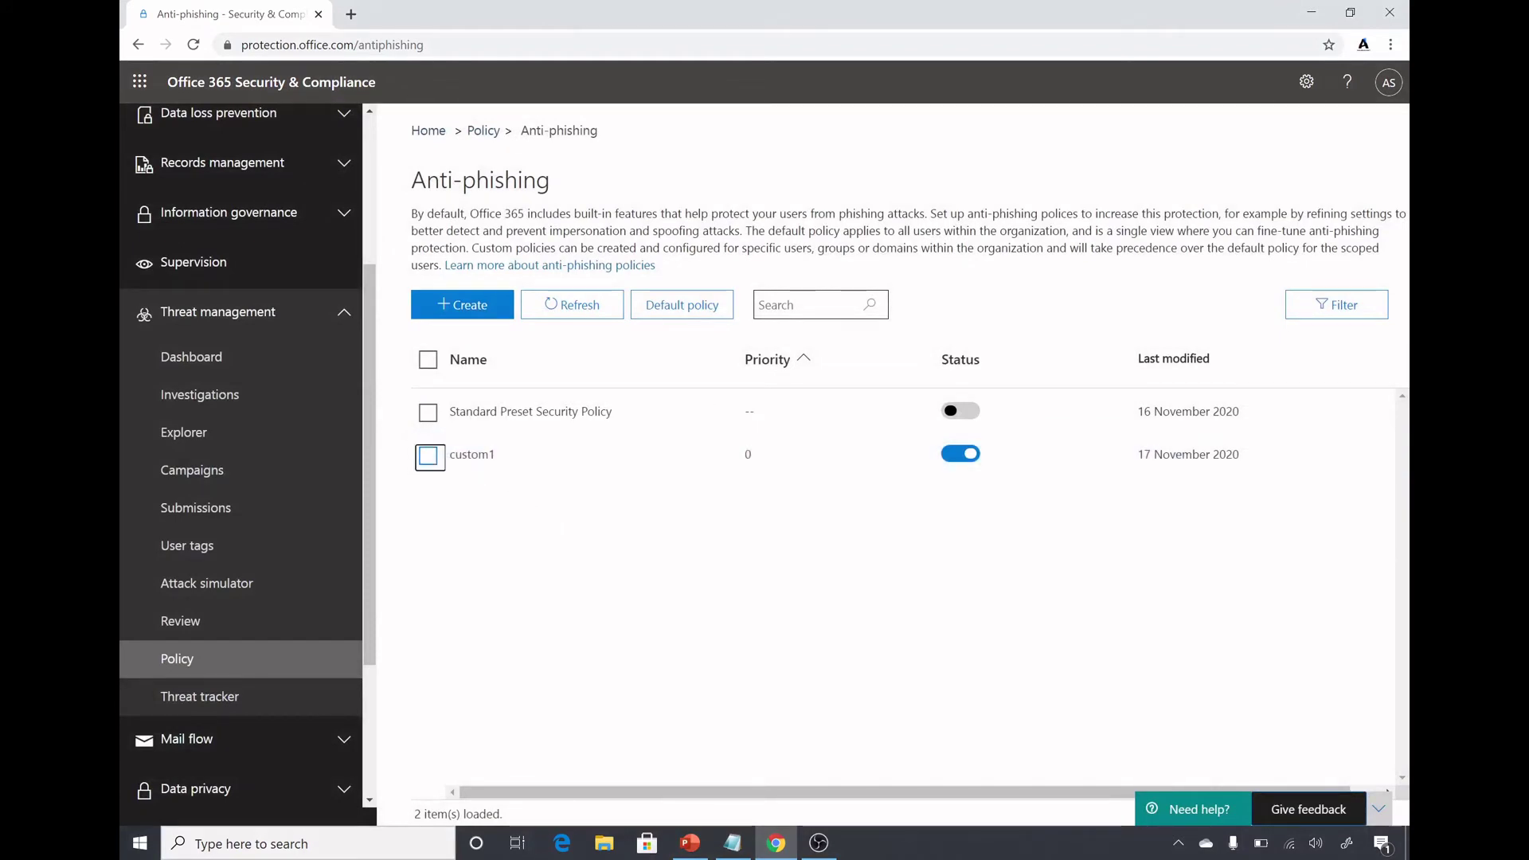
left_click(434, 462)
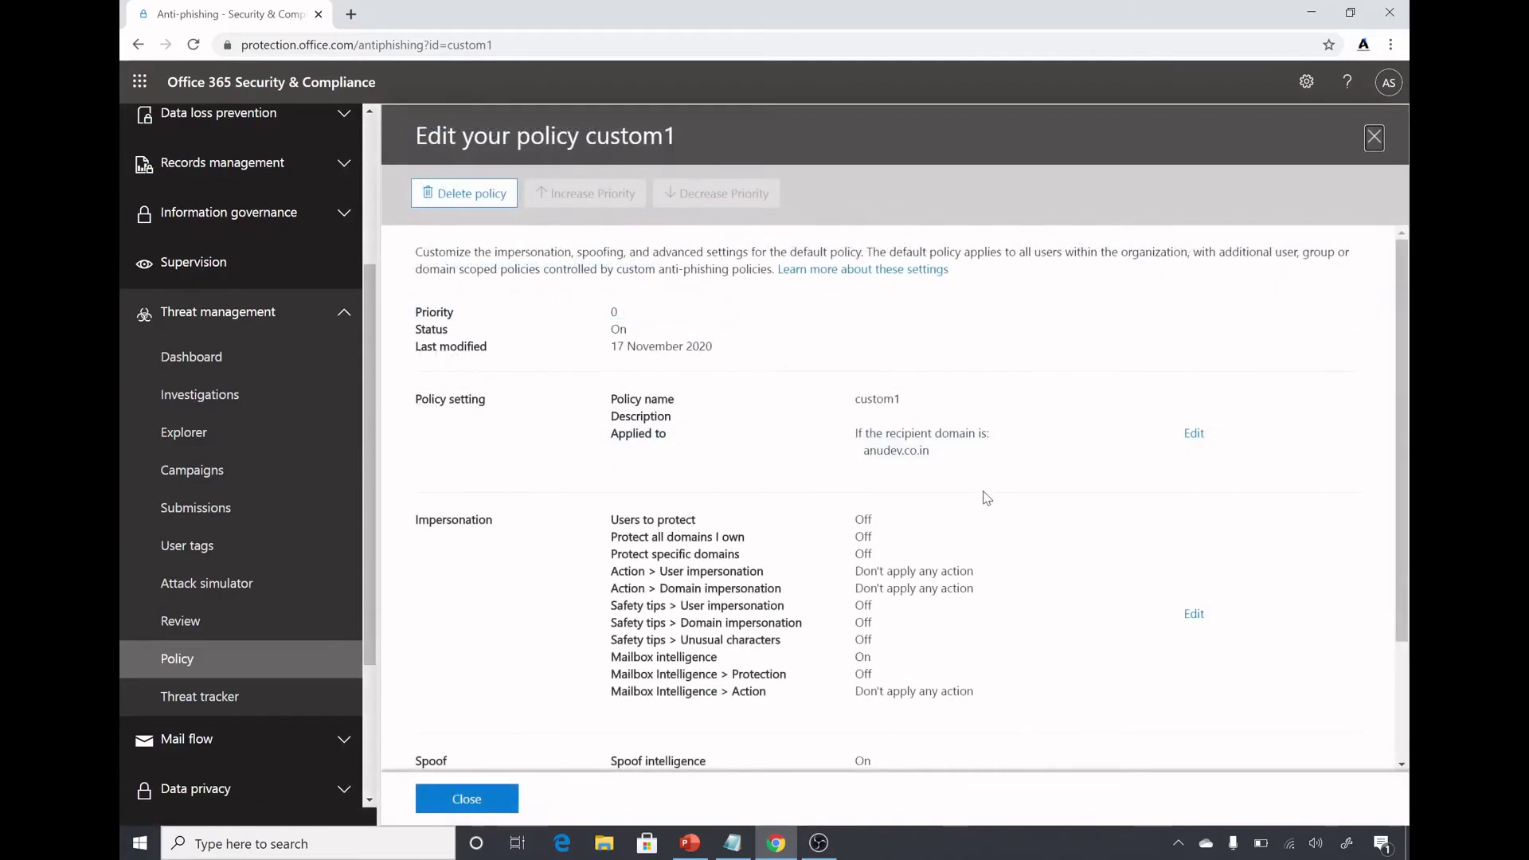
scroll(978, 479, "down", 2)
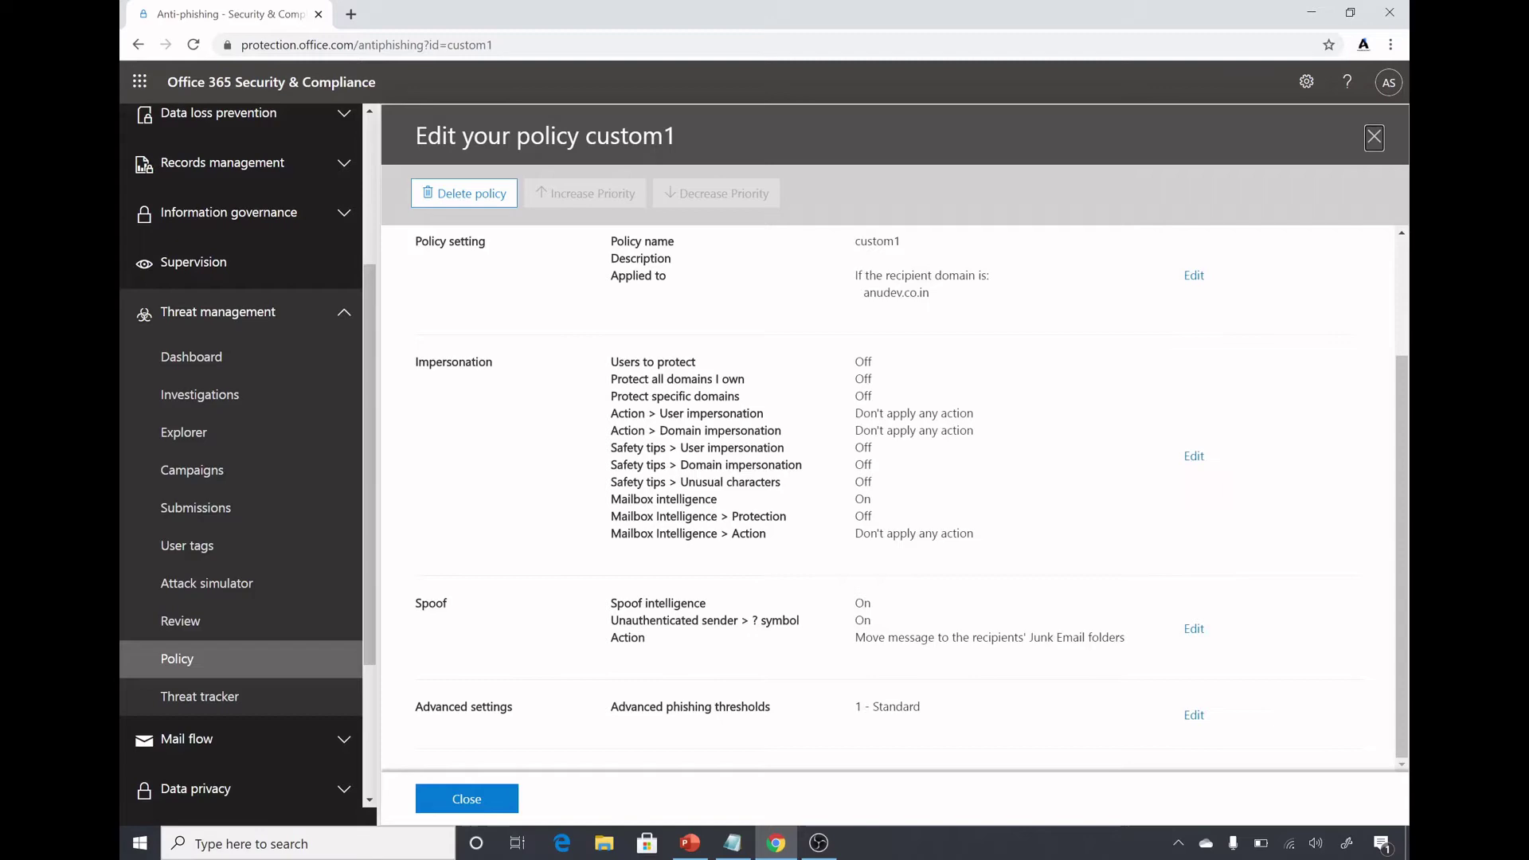
scroll(900, 491, "up", 2)
left_click(476, 798)
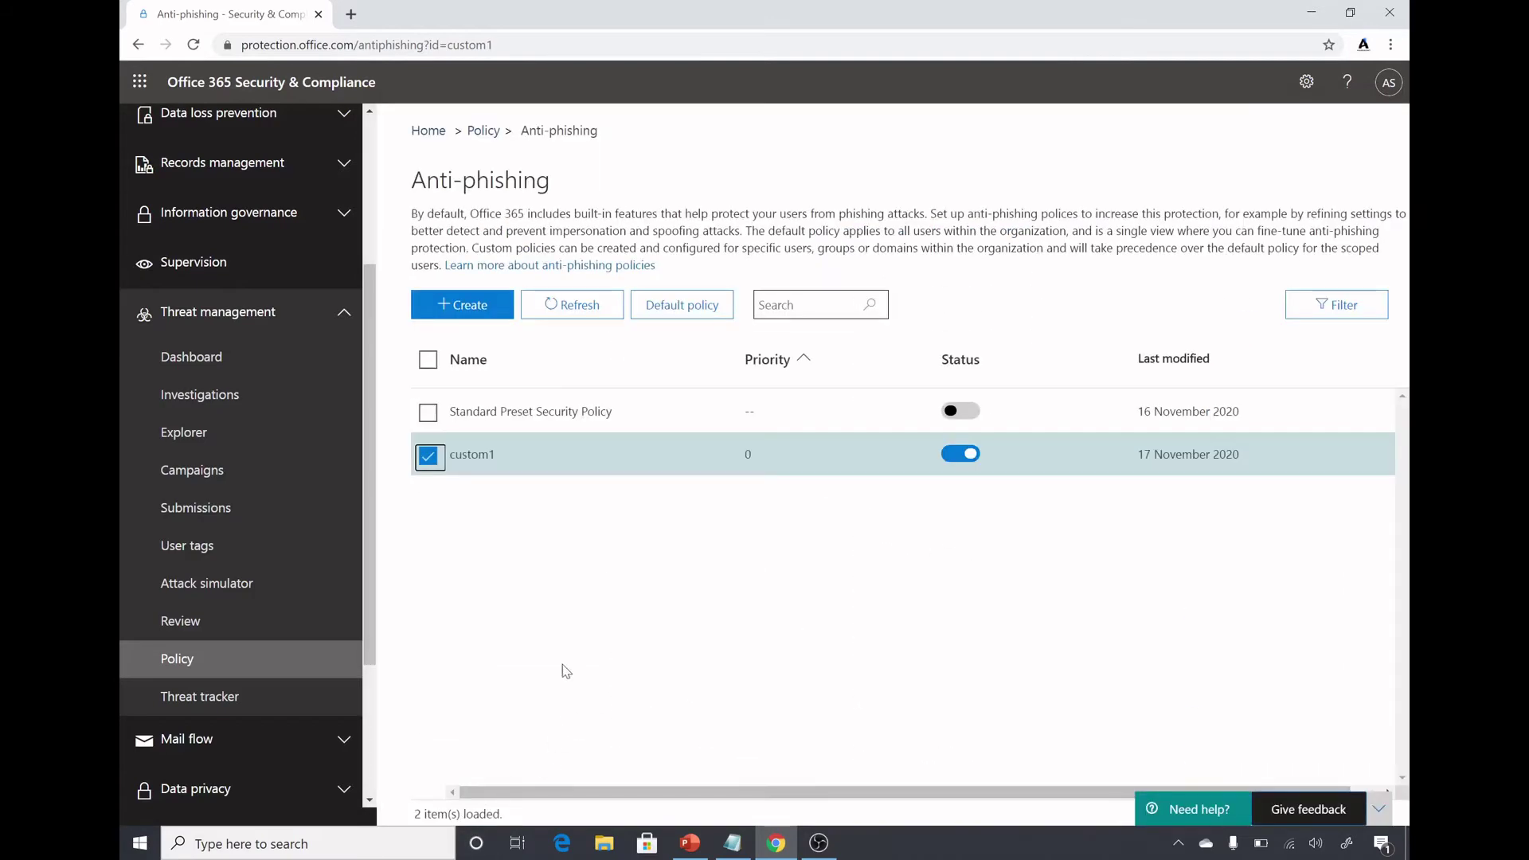
left_click(487, 132)
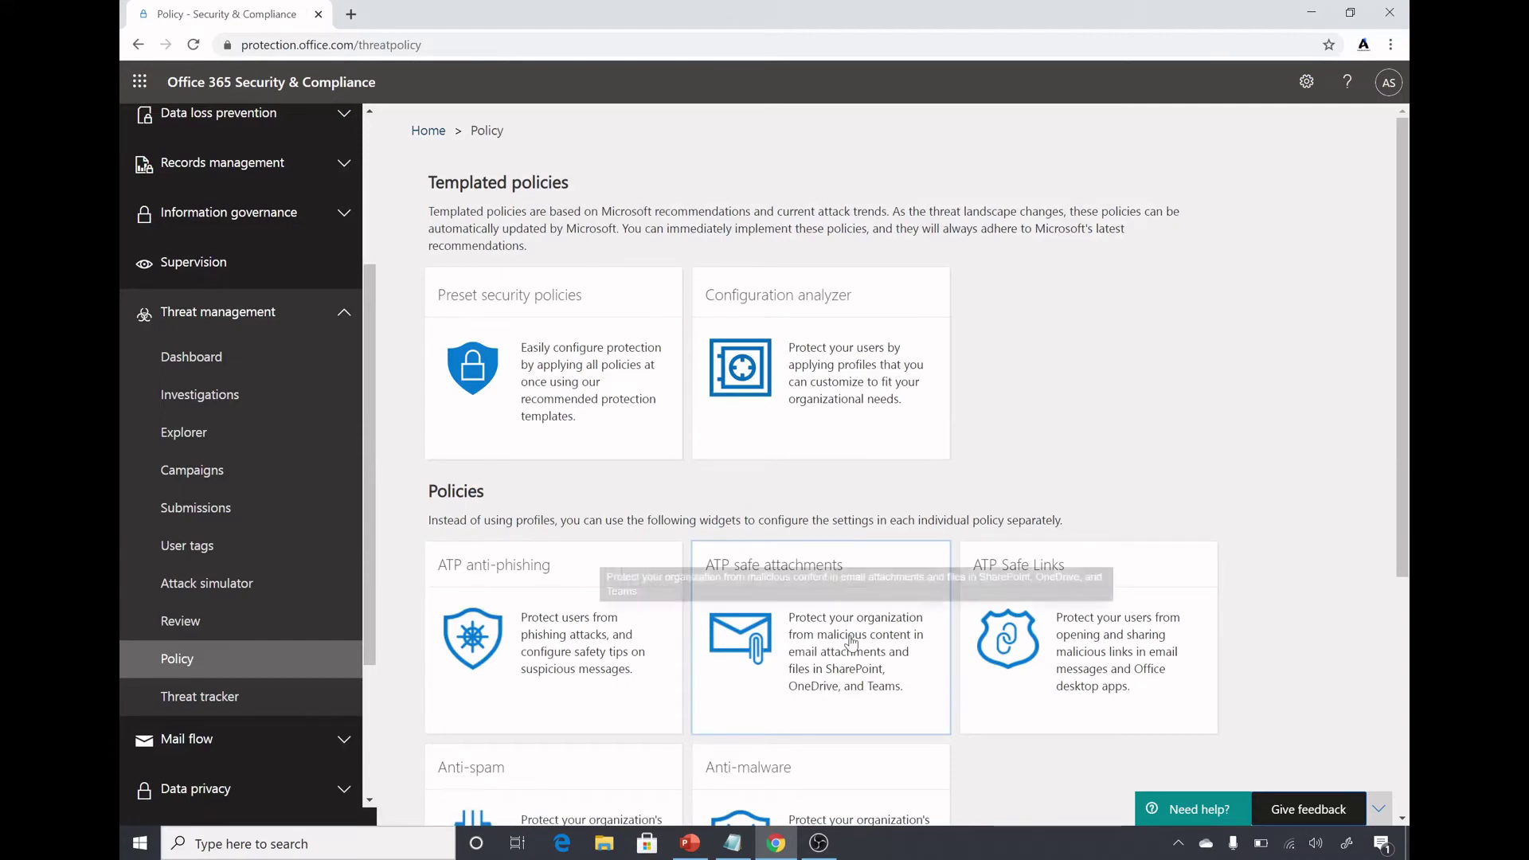
- In Safe attachments global settings, toggle SharePoint/OneDrive/Teams and Safe Documents, then close unsaved
left_click(787, 633)
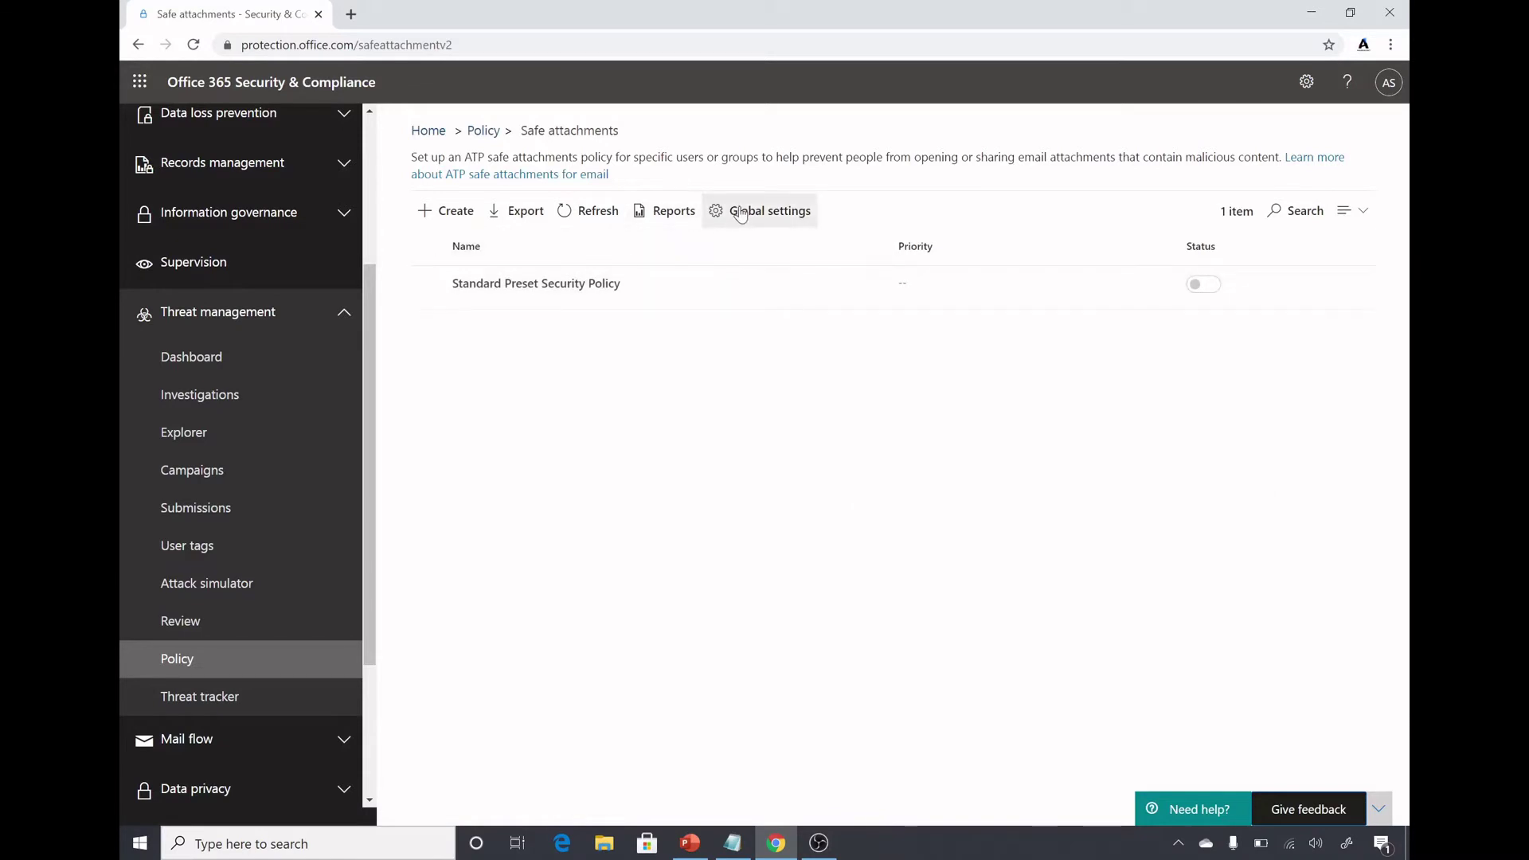
left_click(779, 211)
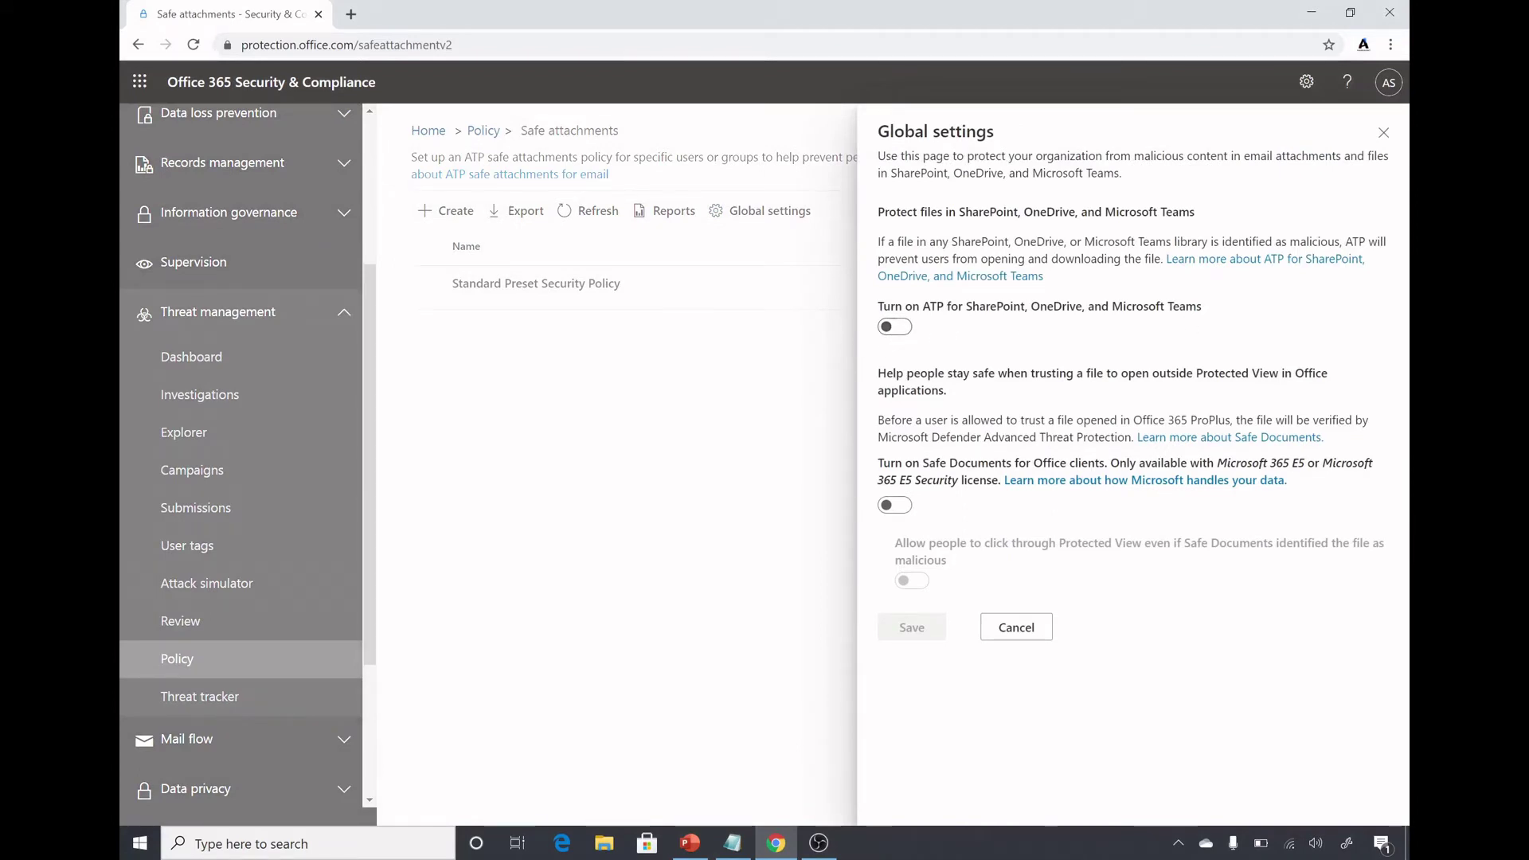
left_click(895, 328)
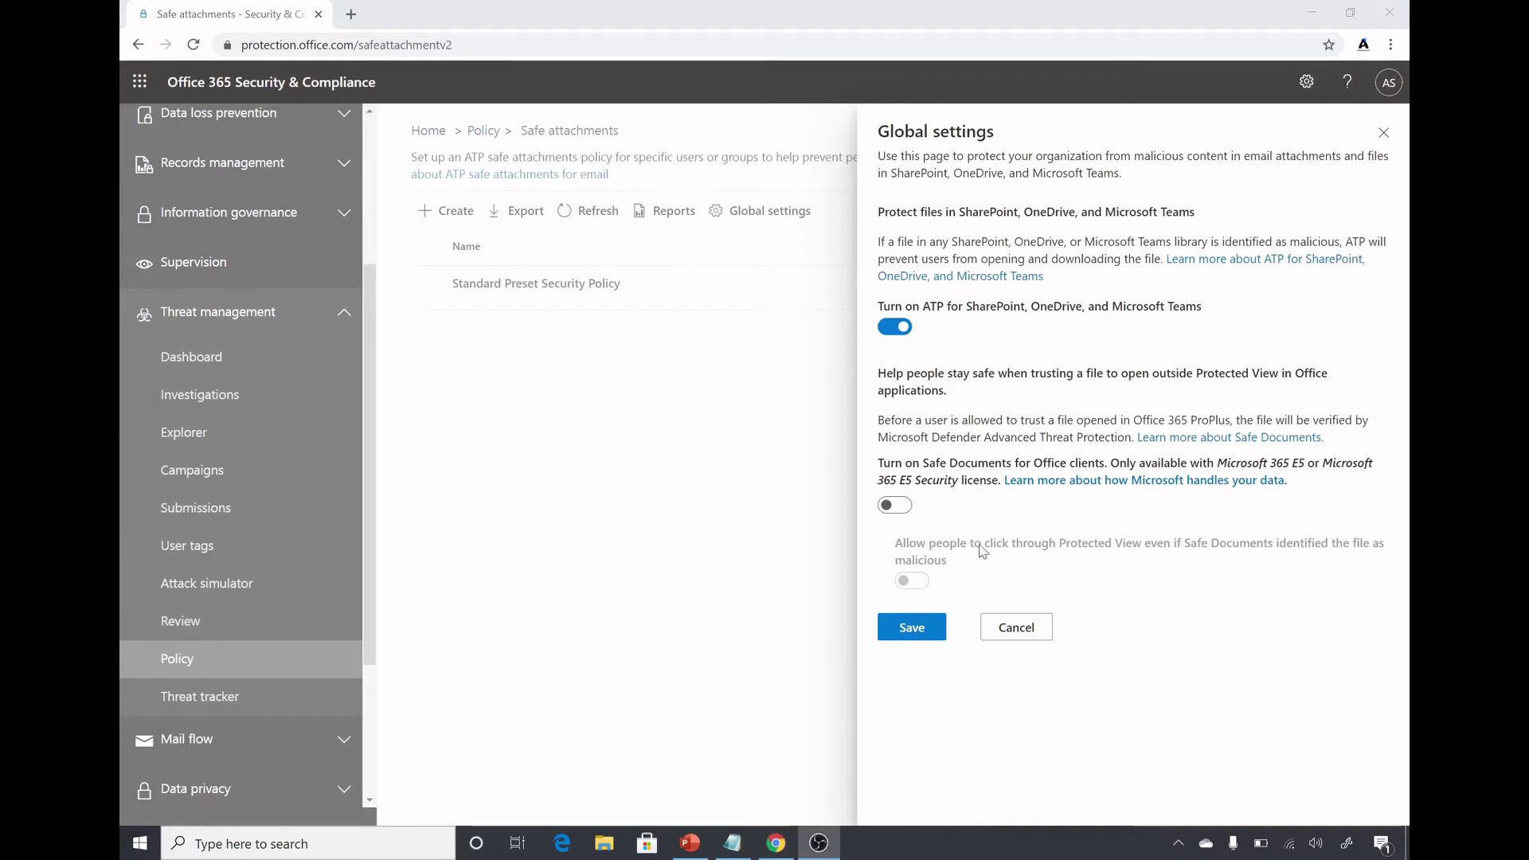
left_click(907, 510)
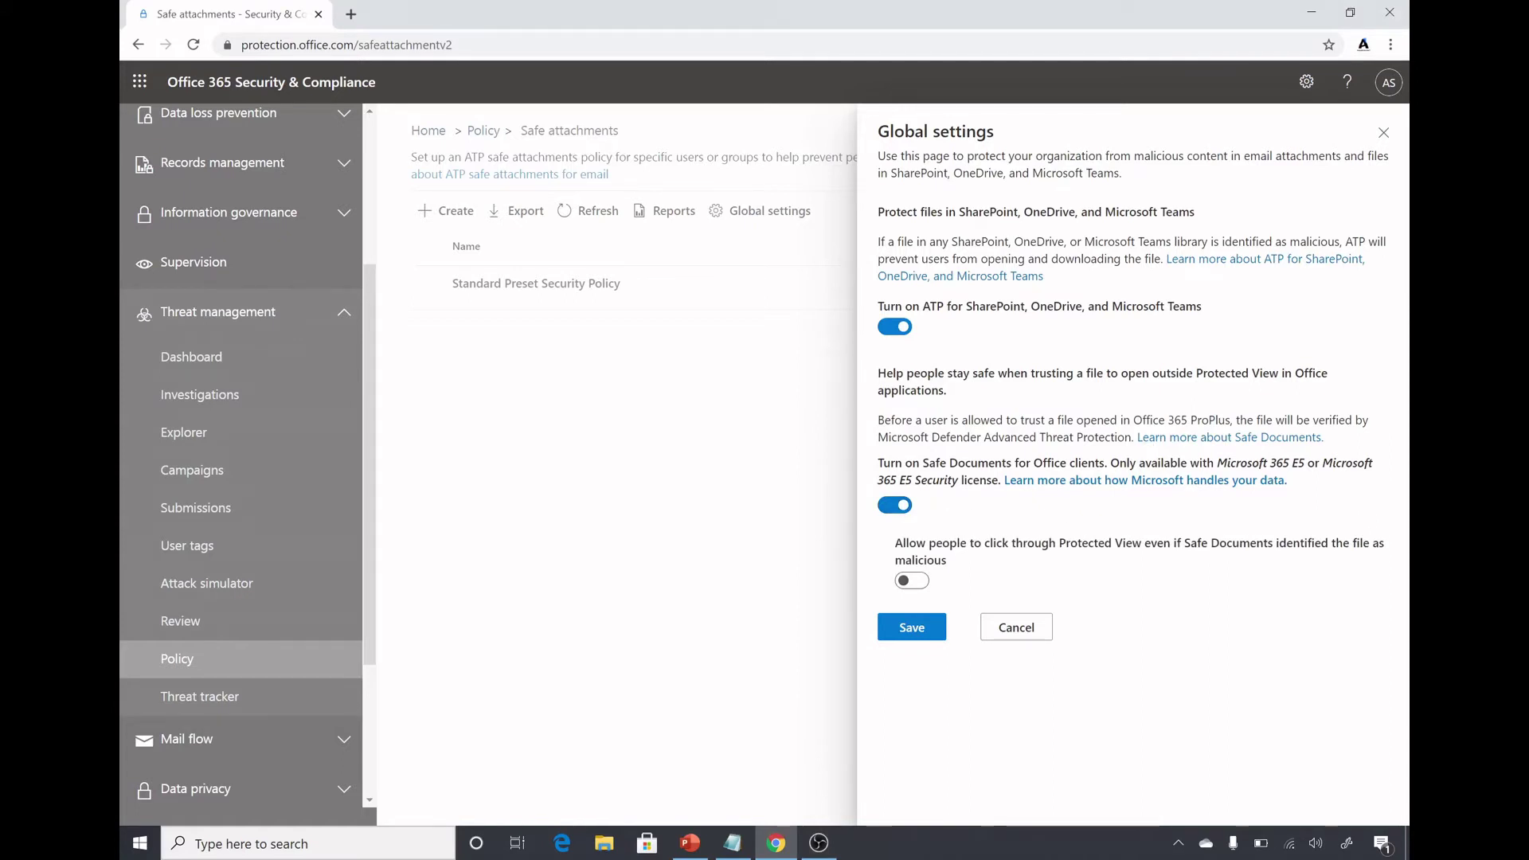
left_click_drag(1141, 420, 1364, 420)
left_click_drag(962, 437, 1095, 438)
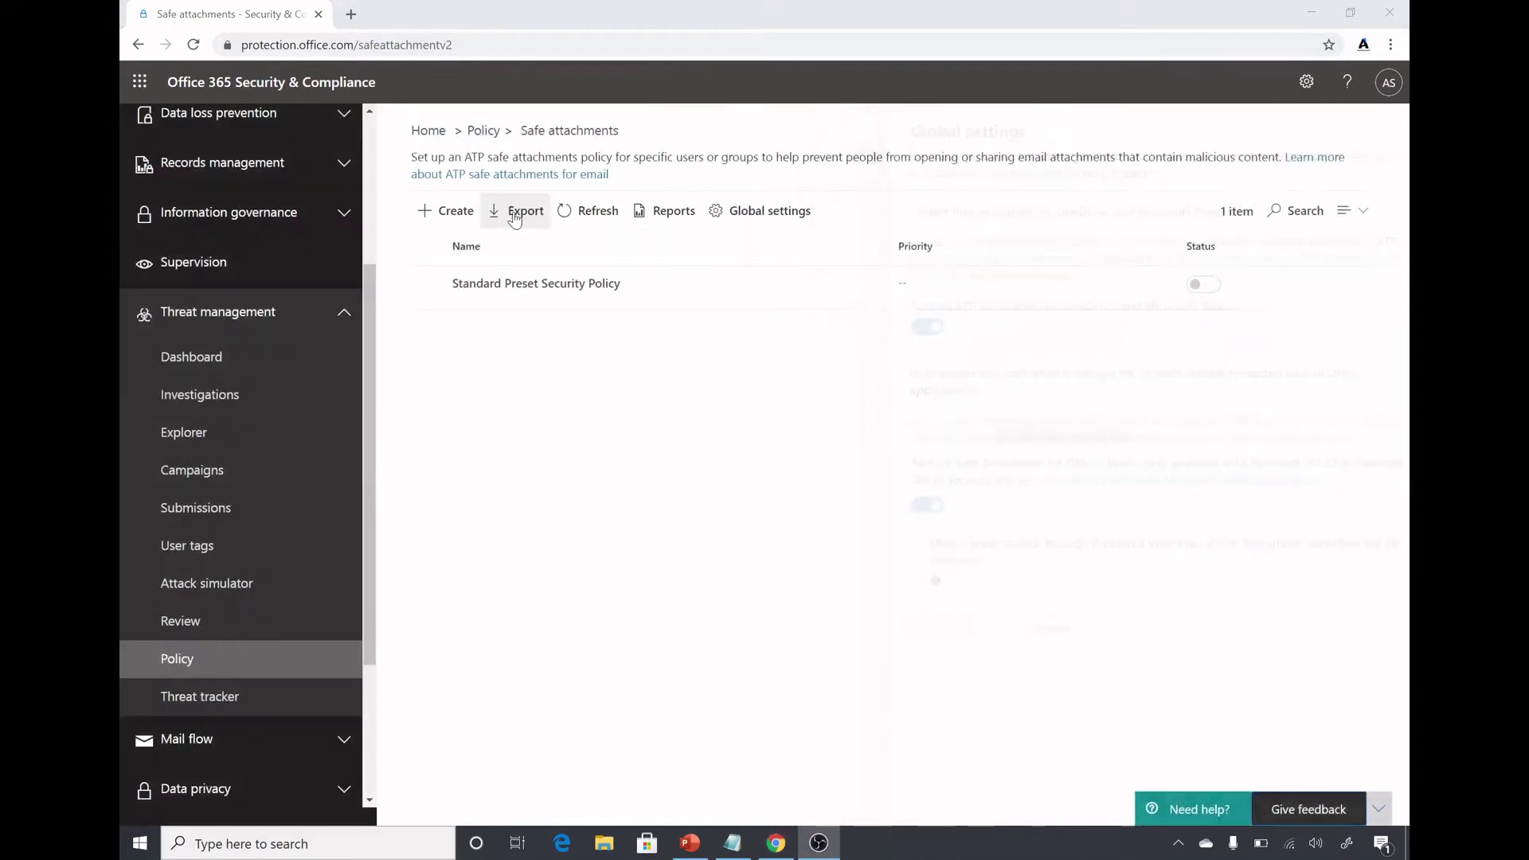
left_click(510, 239)
left_click(462, 217)
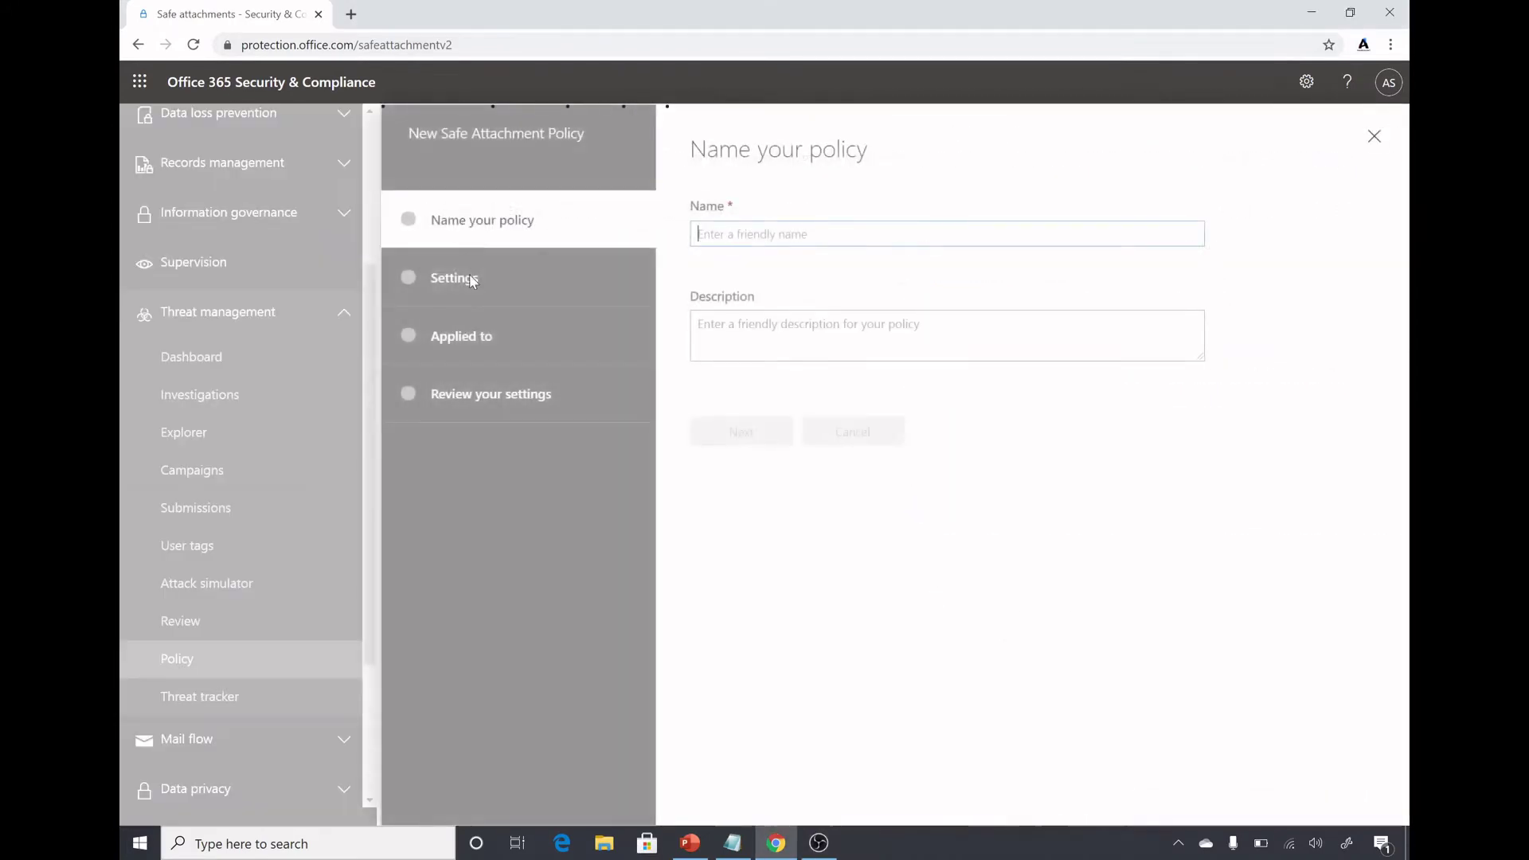
type("custom1")
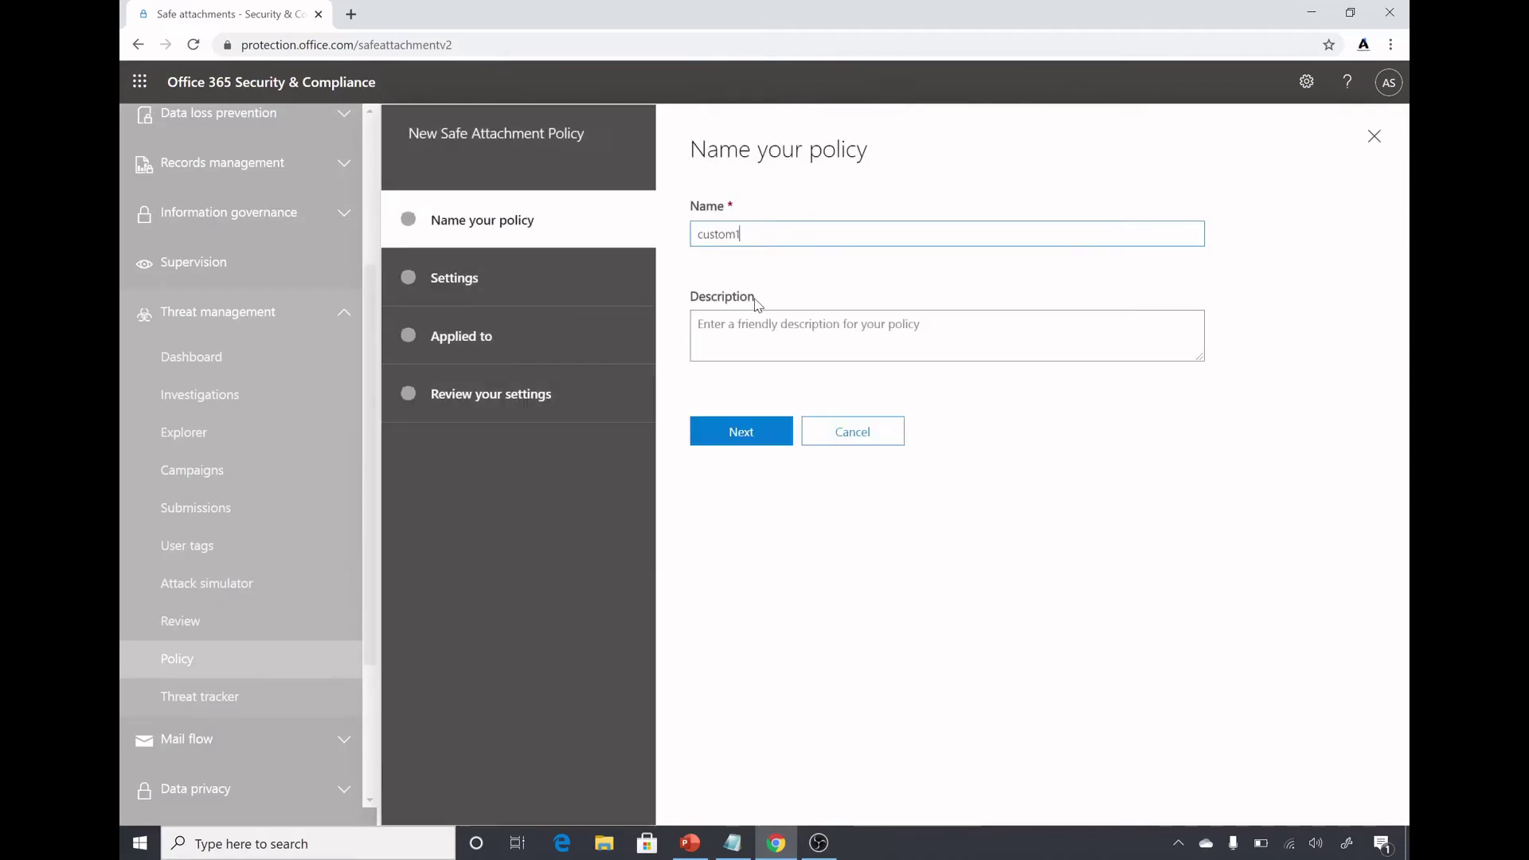
left_click(748, 420)
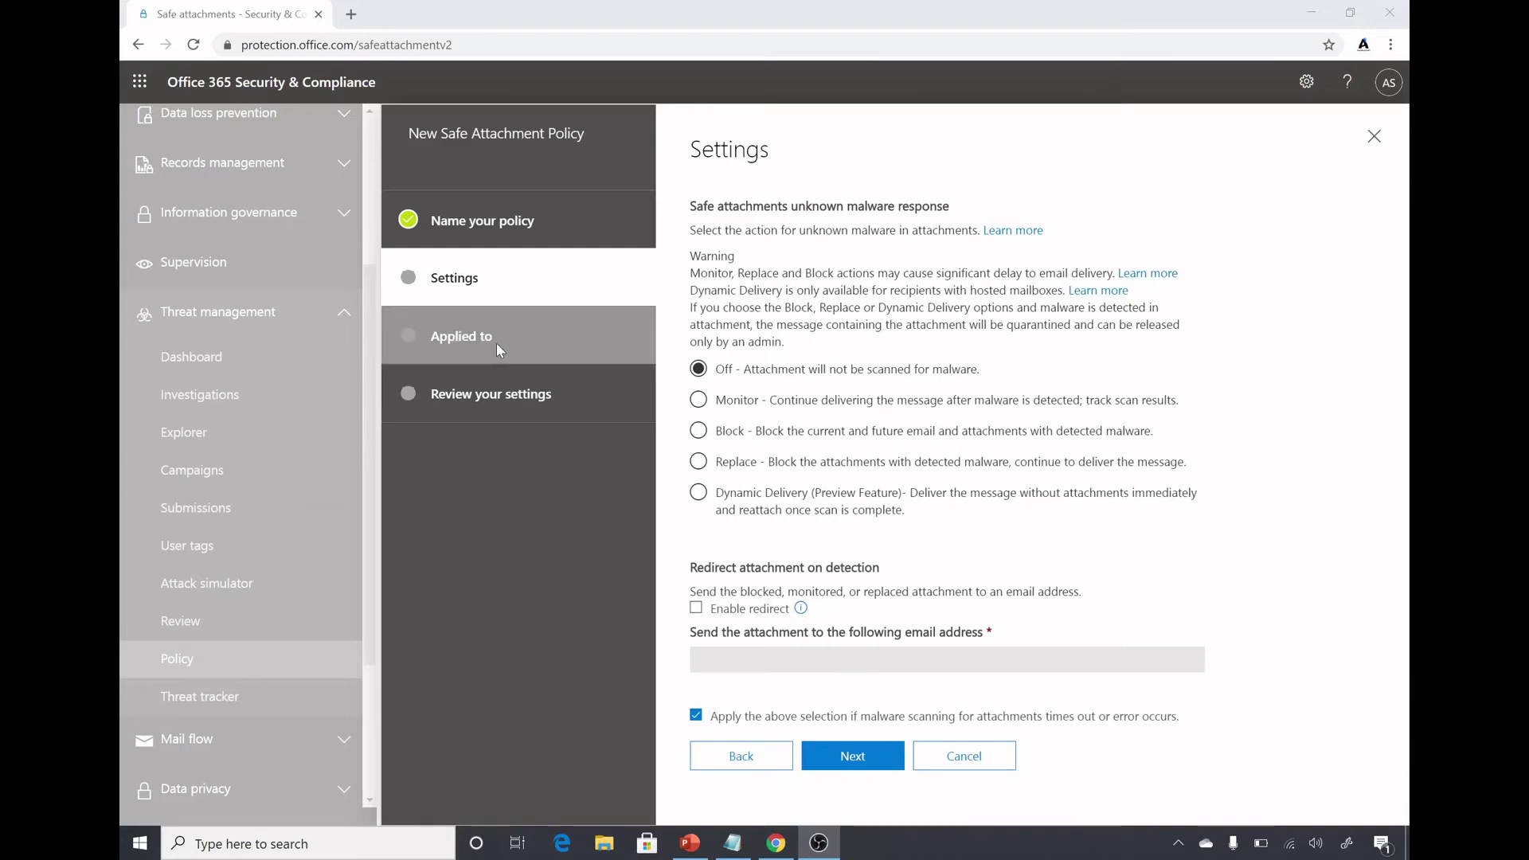
left_click(1373, 136)
left_click(569, 524)
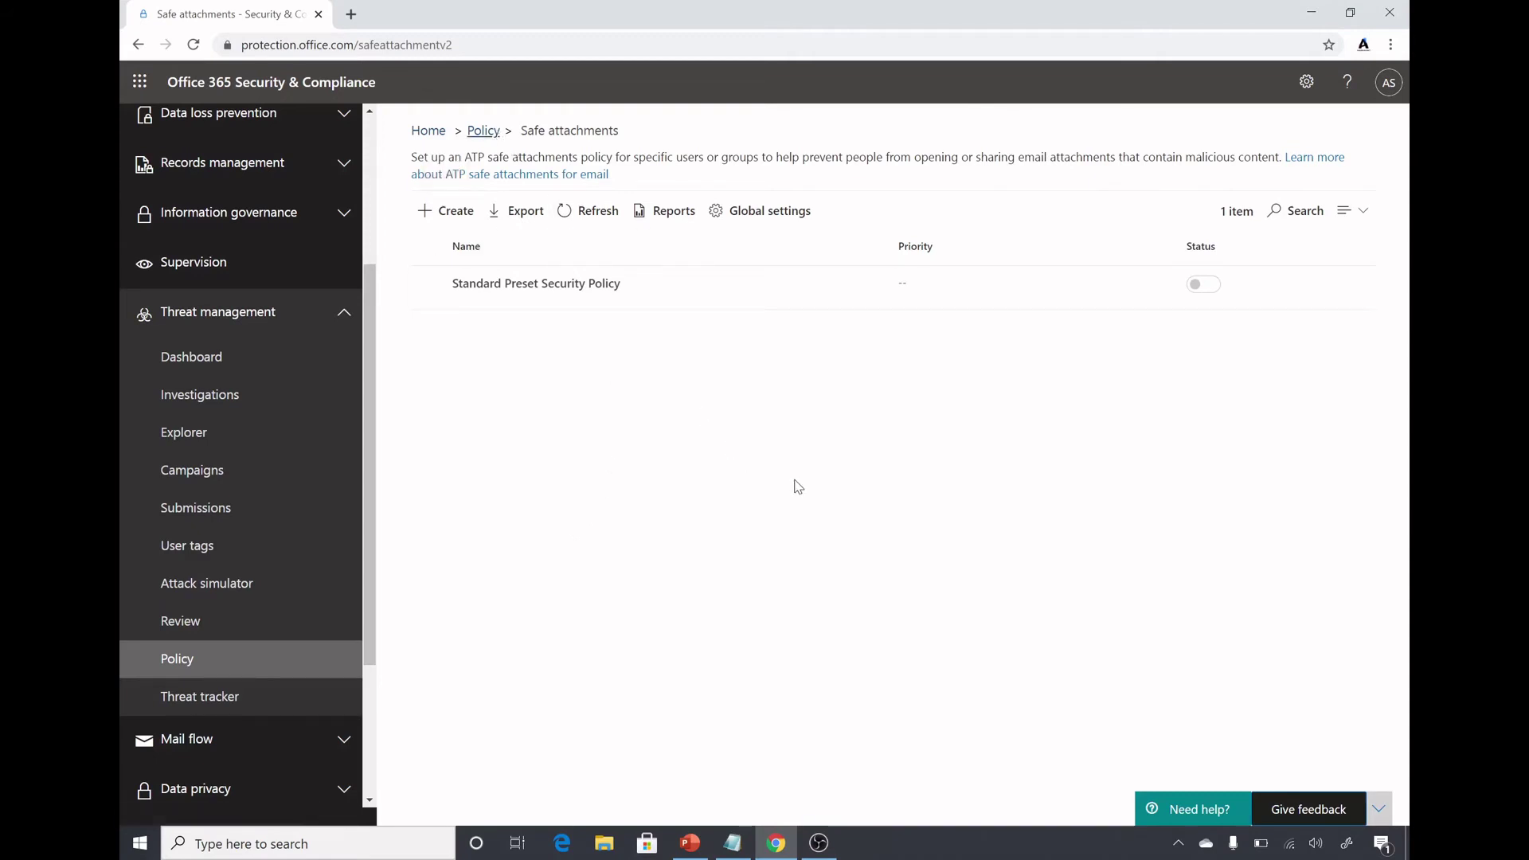
- Open ATP Safe Links from Policy, read through its Global settings panel, then close it
left_click(483, 132)
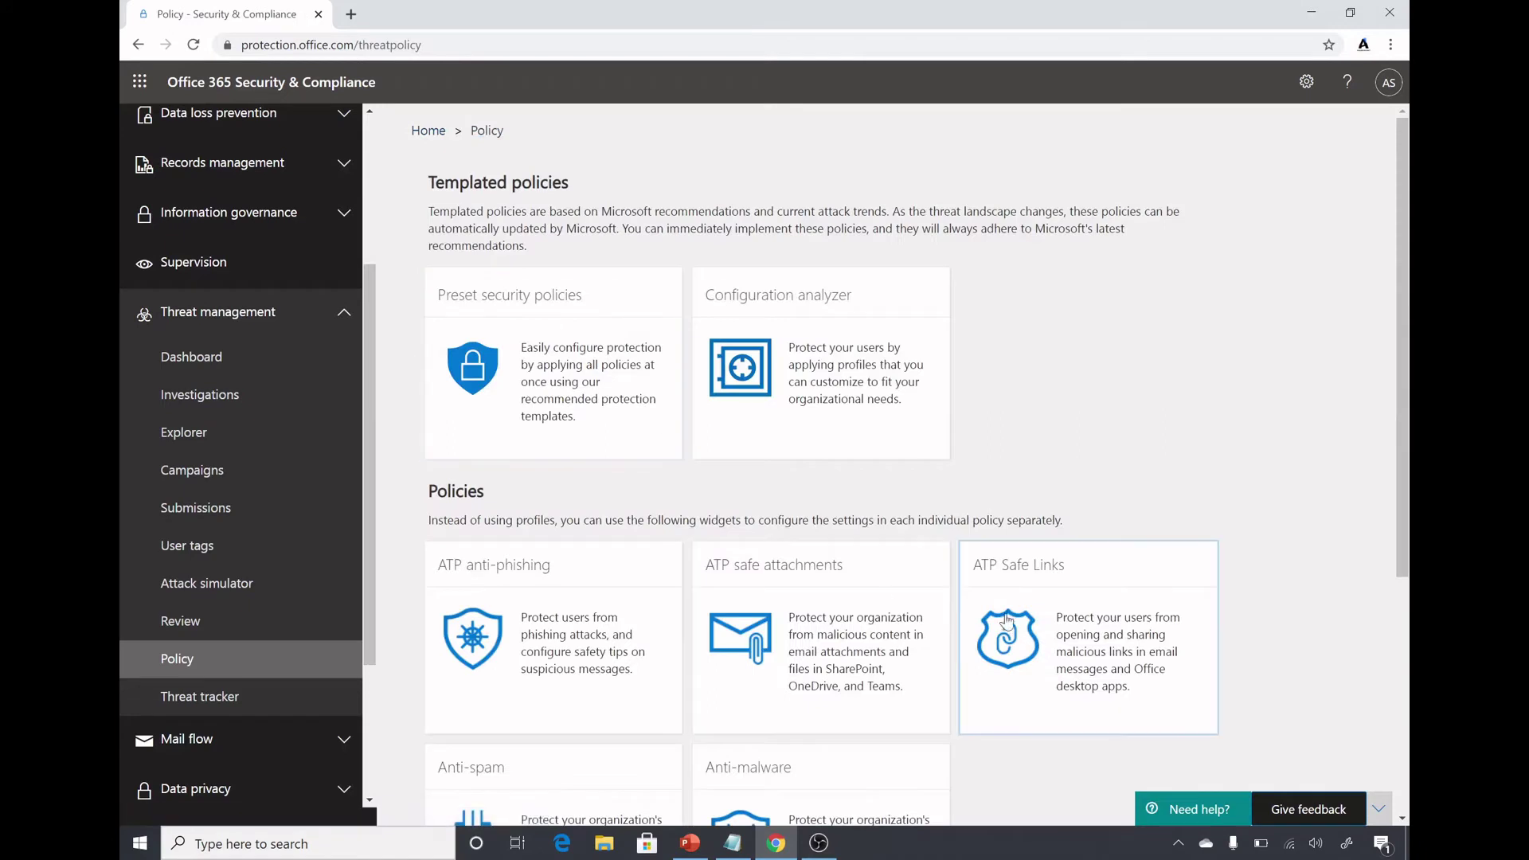
left_click(1048, 581)
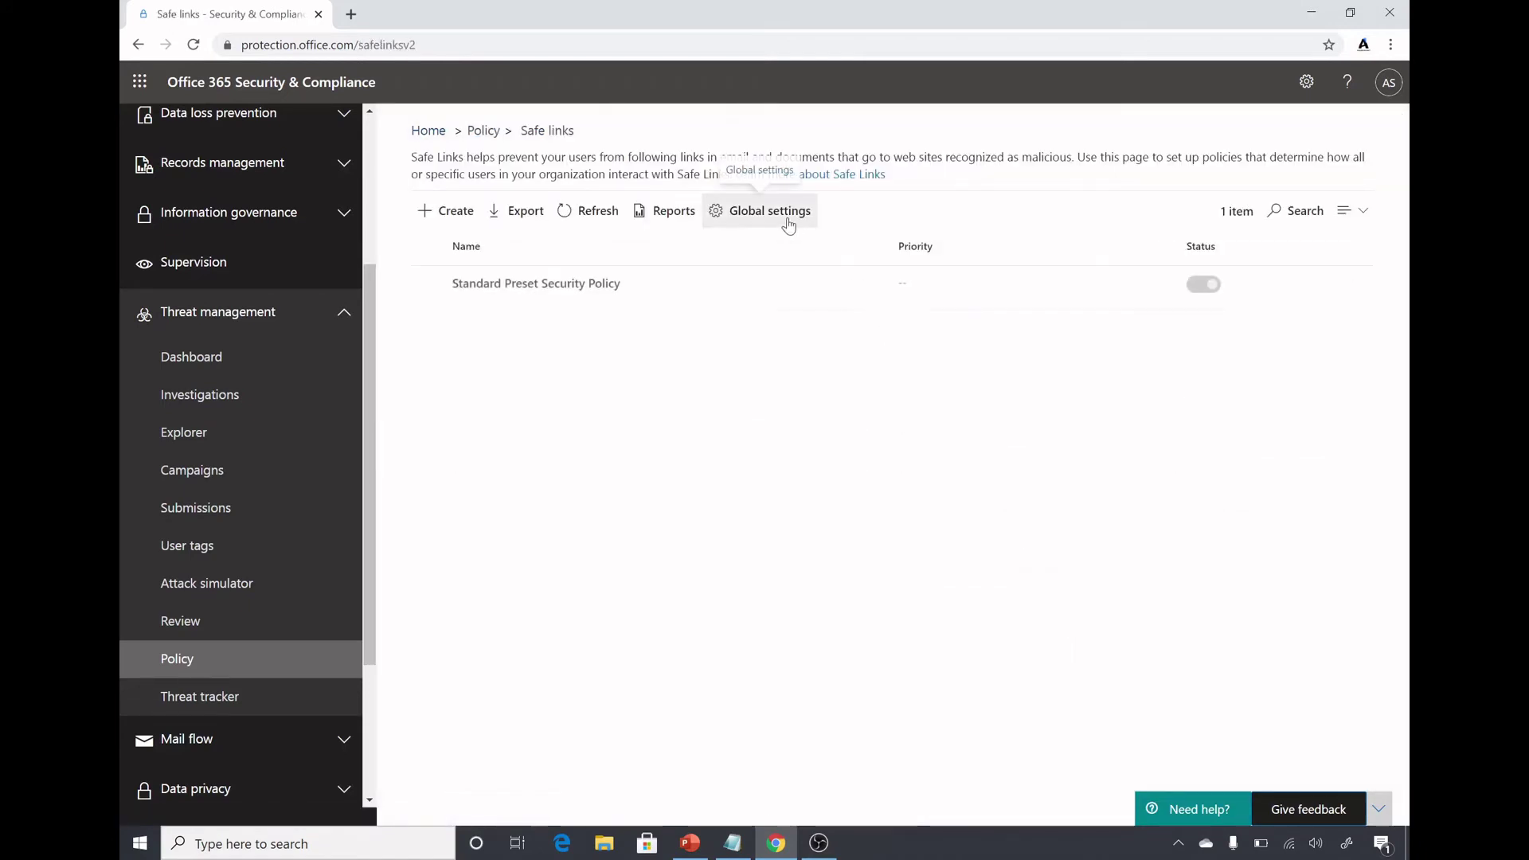
left_click(789, 221)
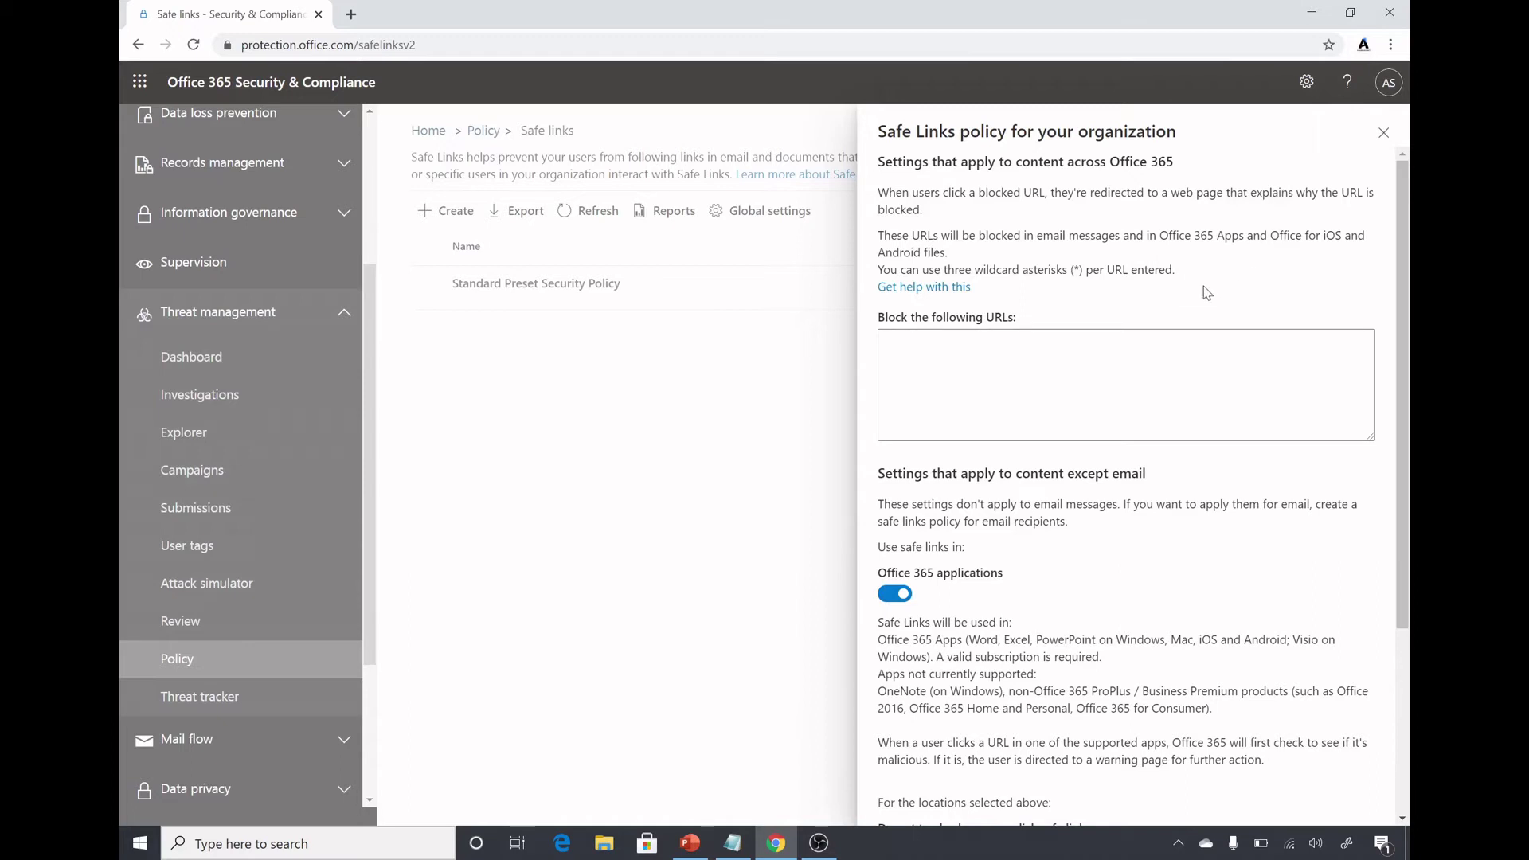
scroll(1120, 460, "down", 1)
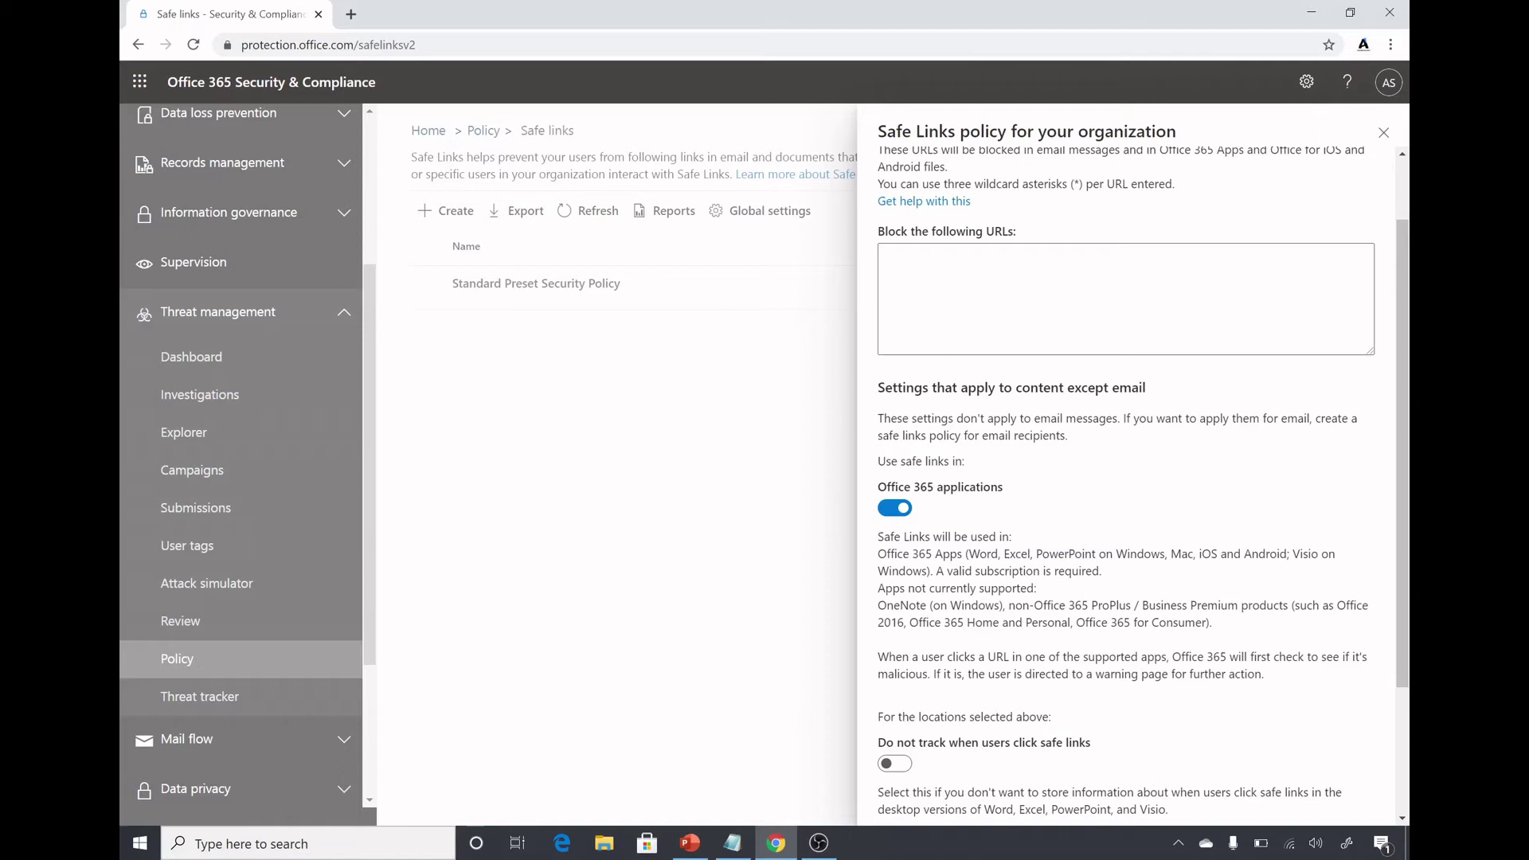
scroll(1181, 596, "down", 1)
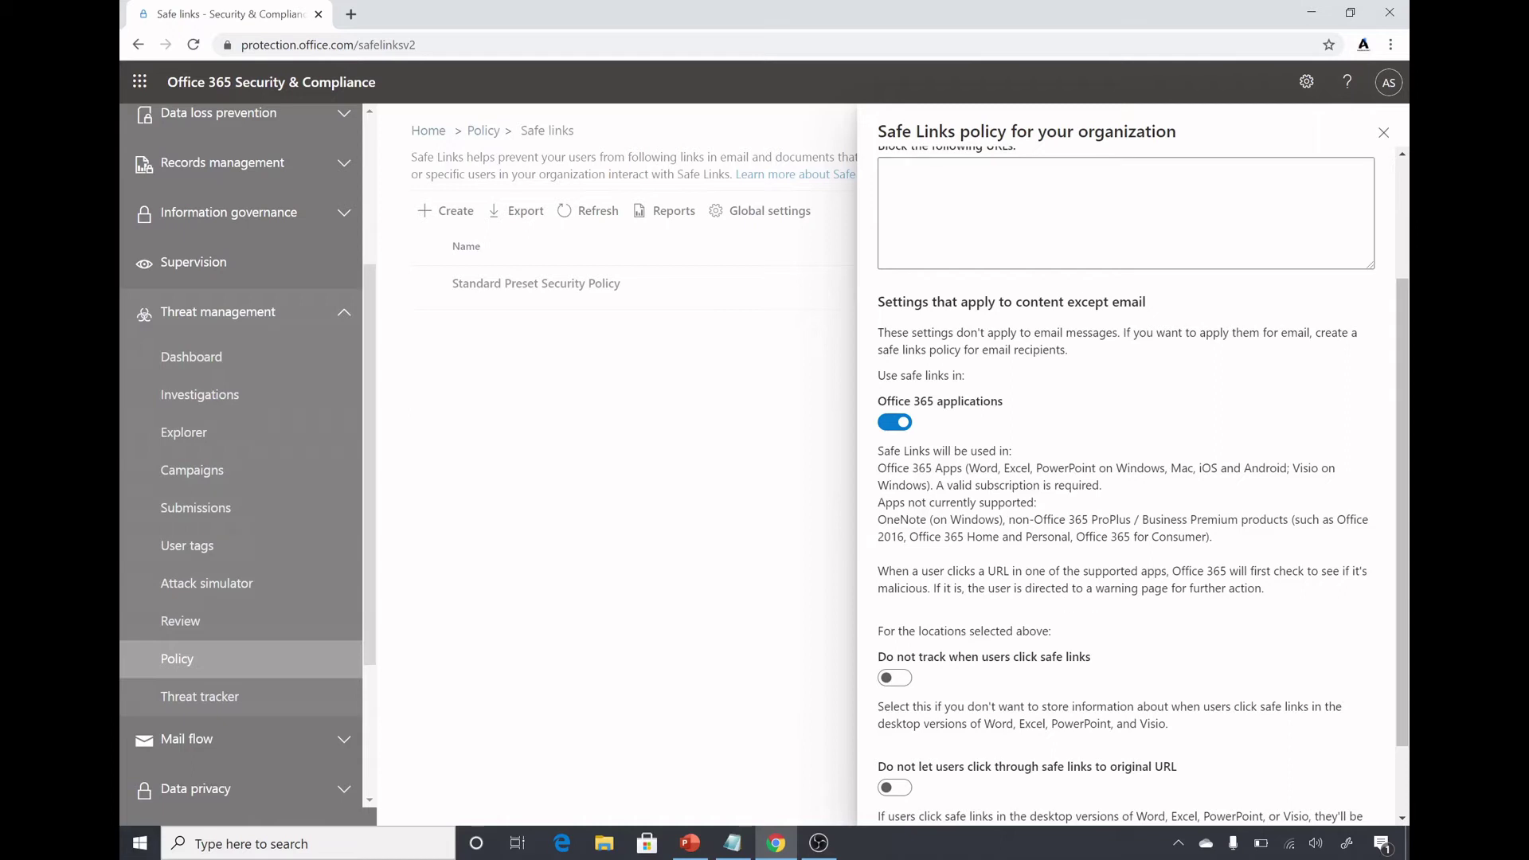
scroll(1130, 478, "down", 2)
left_click(464, 218)
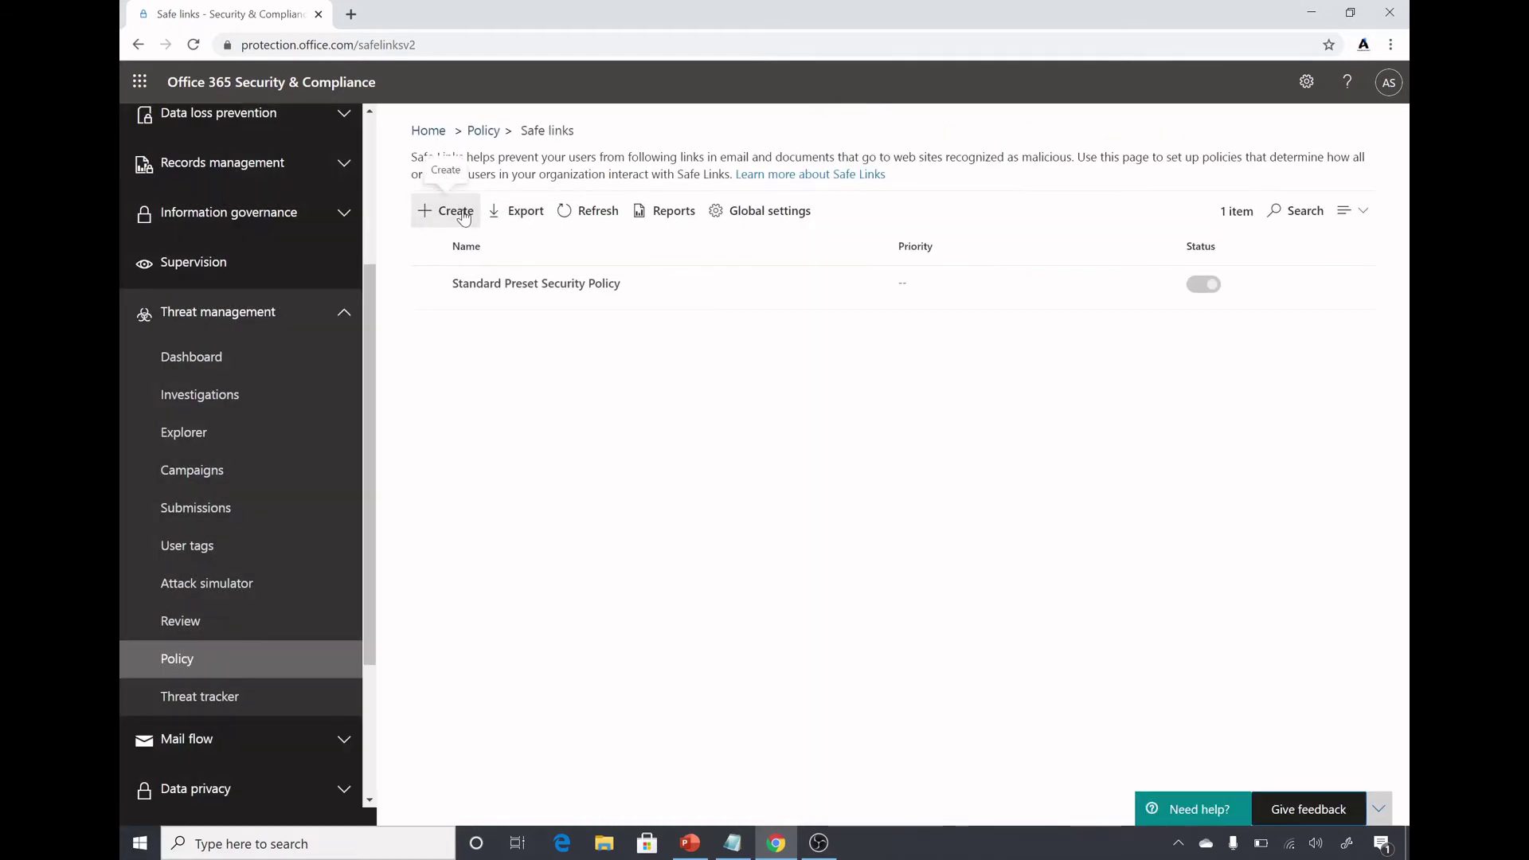
left_click(464, 218)
type("cu")
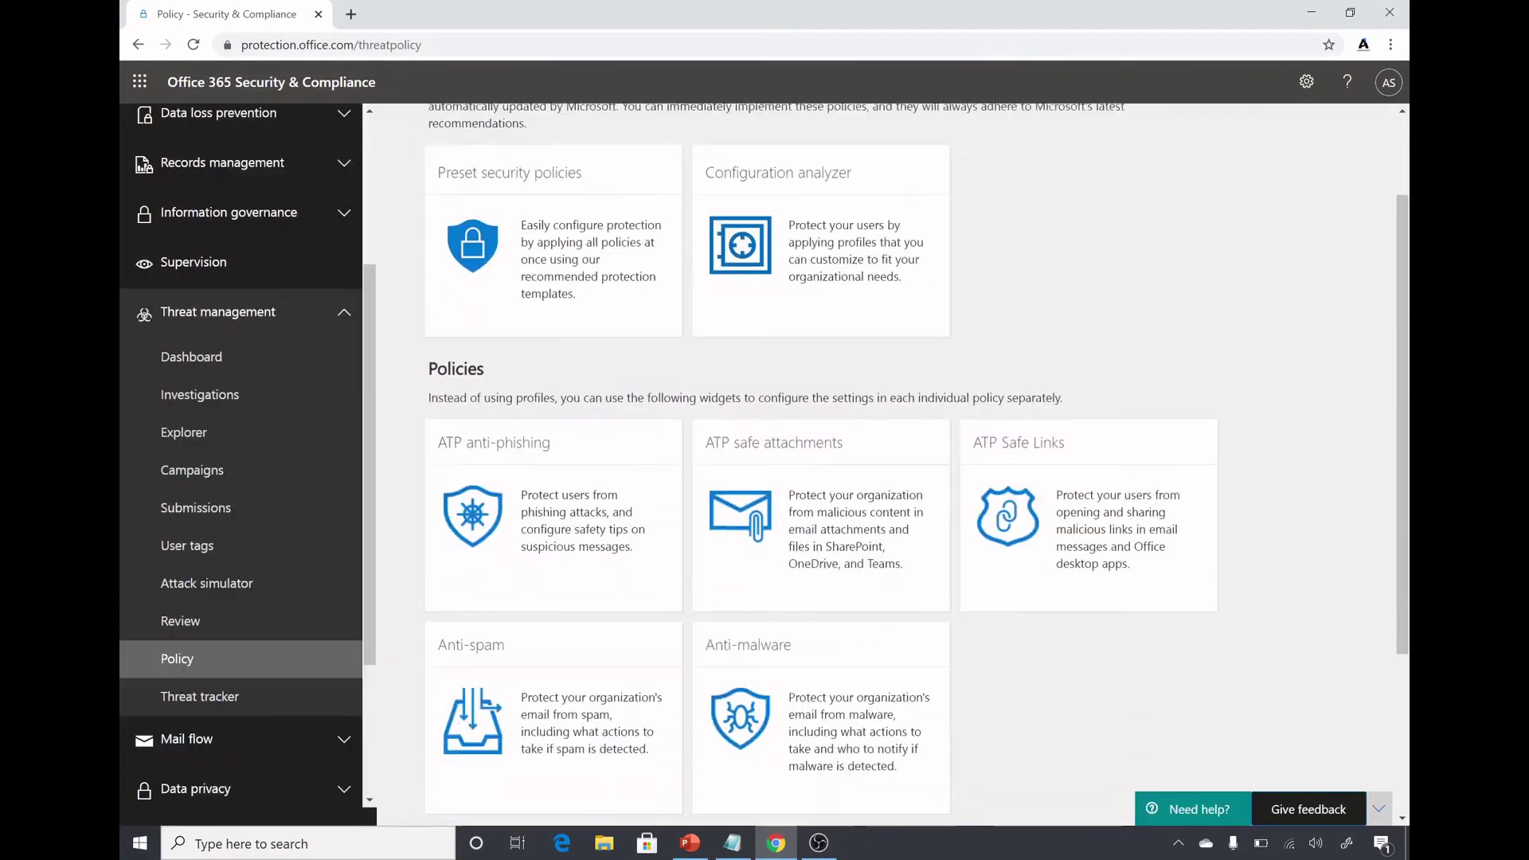
scroll(553, 641, "down", 1)
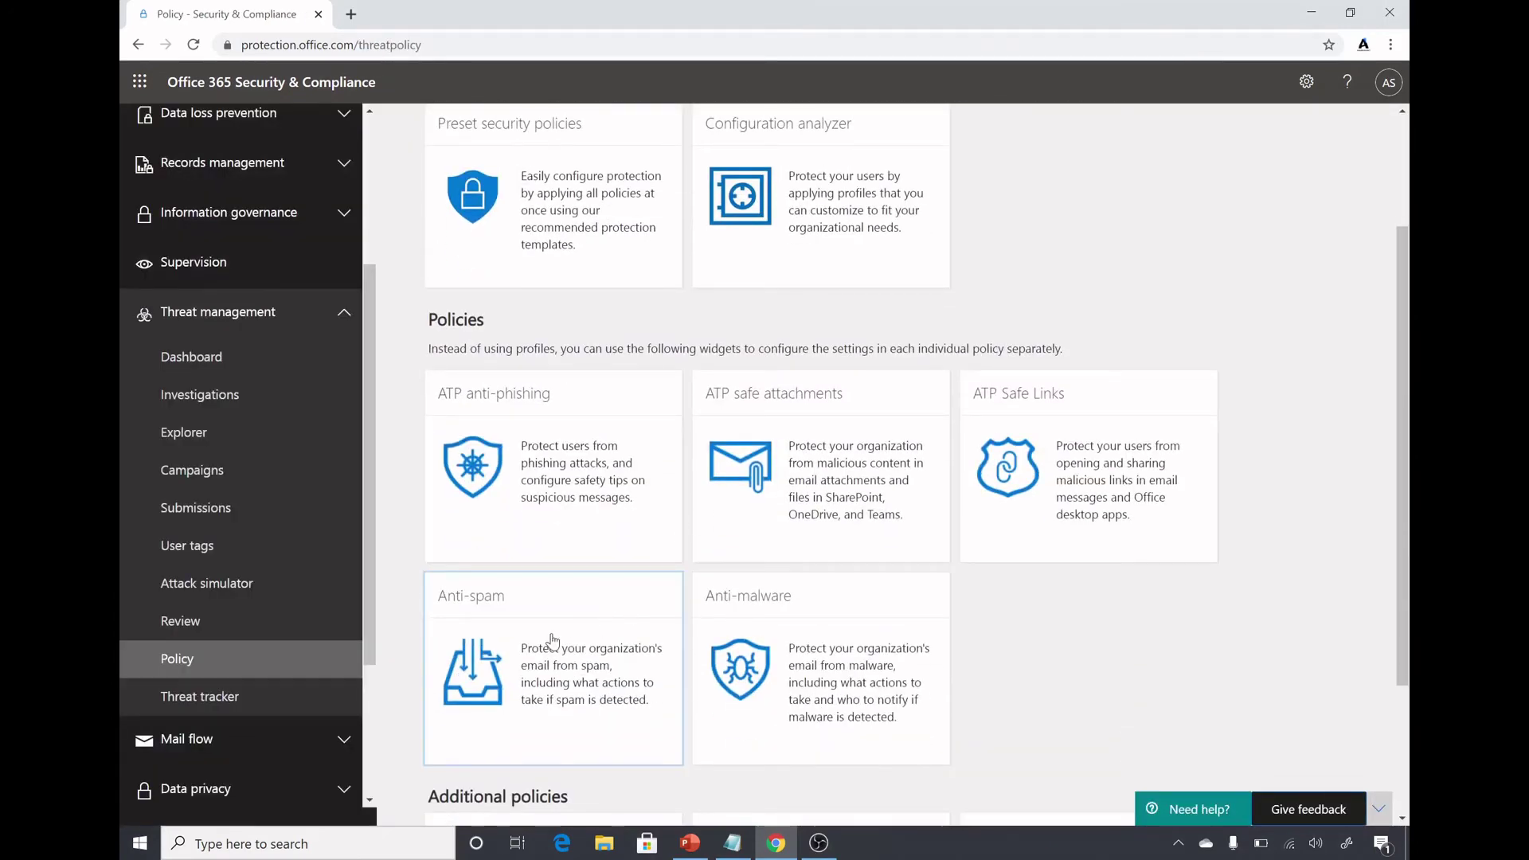
left_click(553, 640)
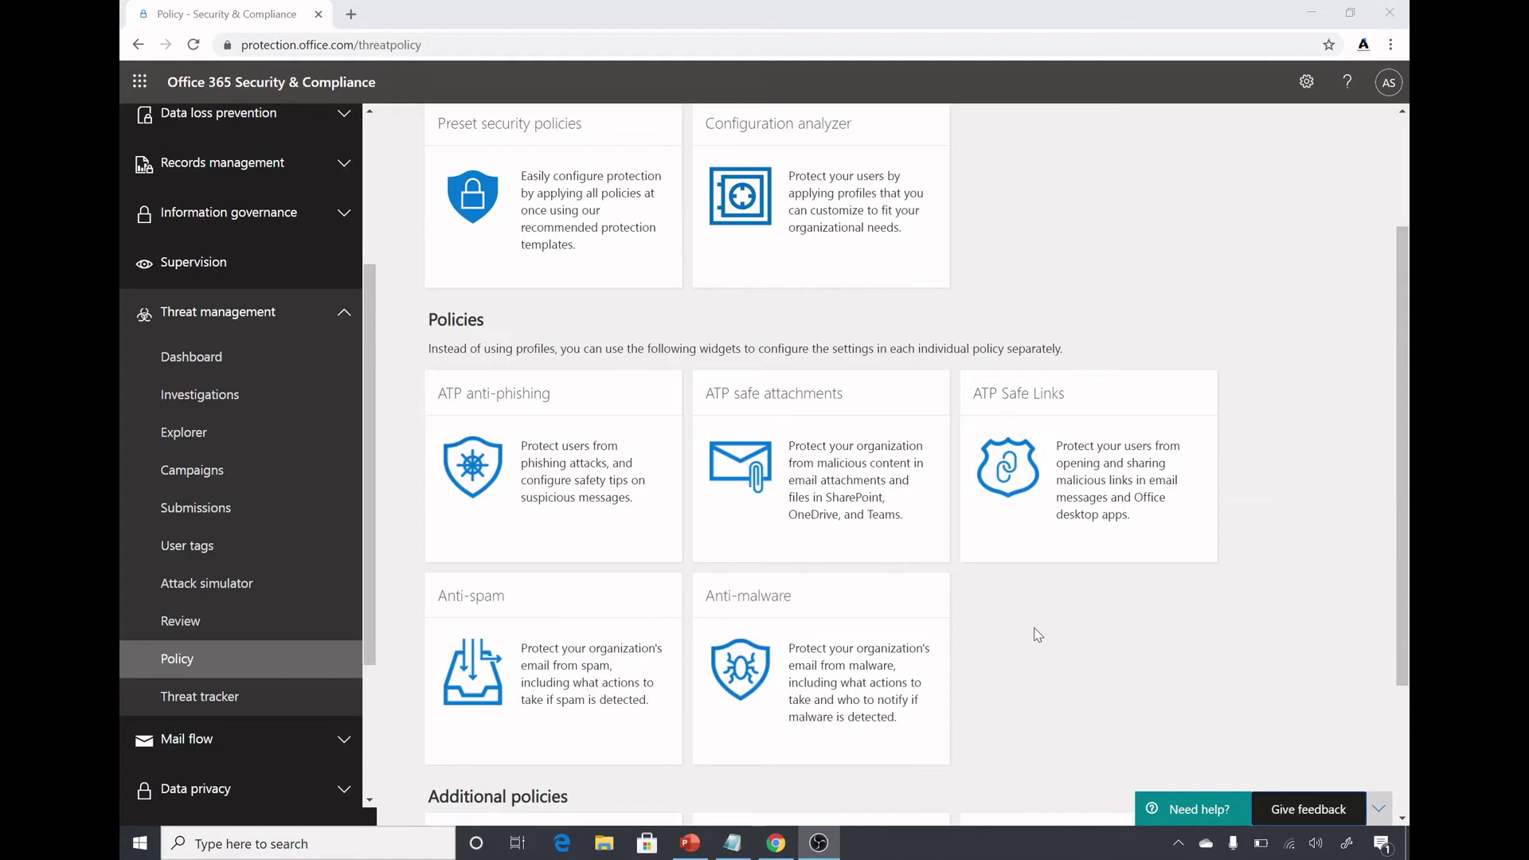
- Show Strict recommendations in the Configuration analyzer with the Anti-spam and Anti-malware groups expanded
left_click(880, 203)
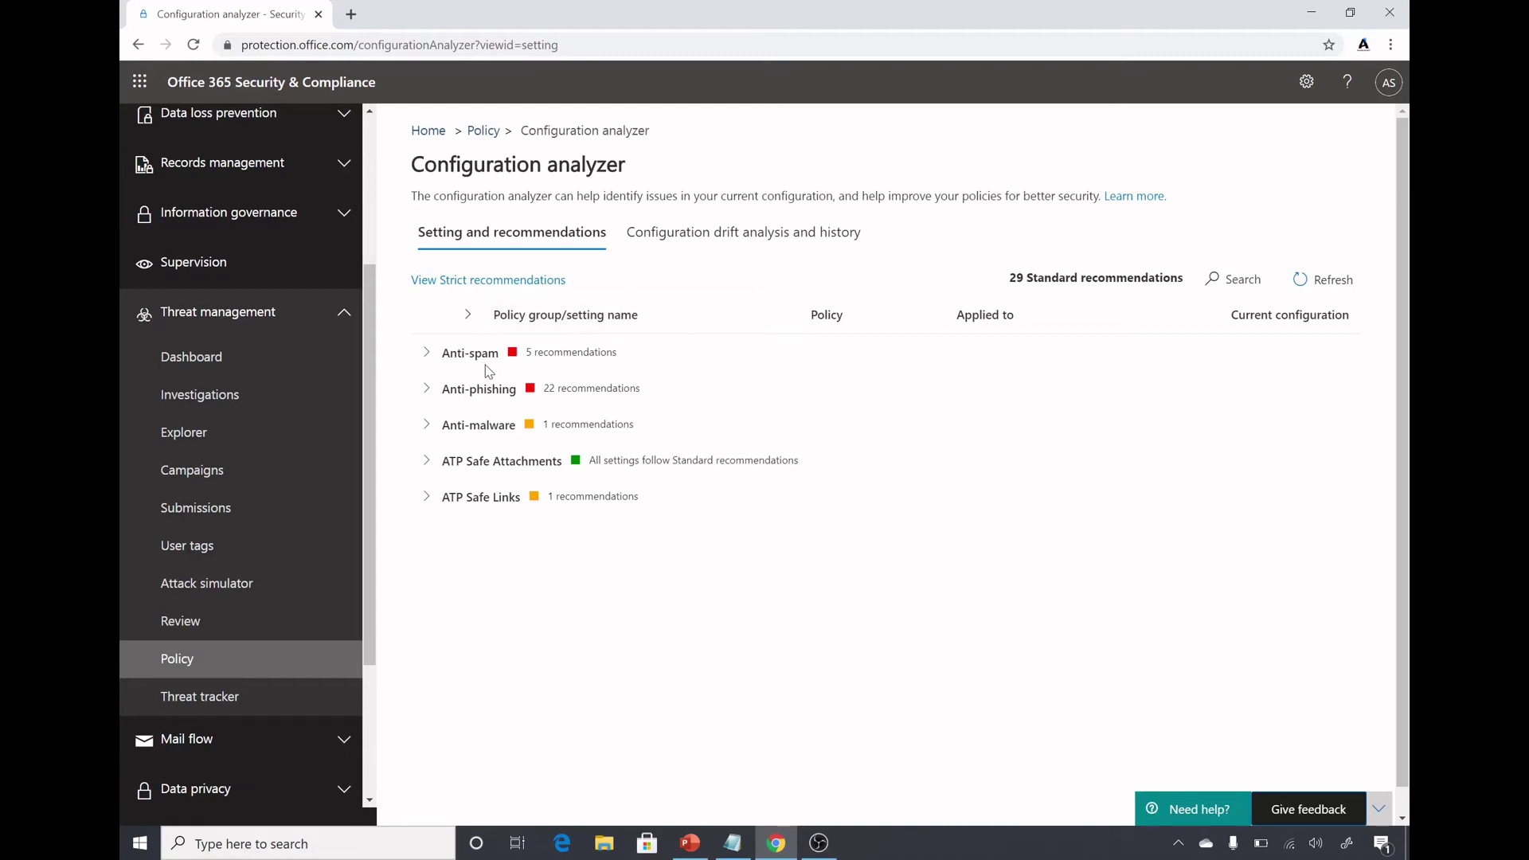
left_click(521, 281)
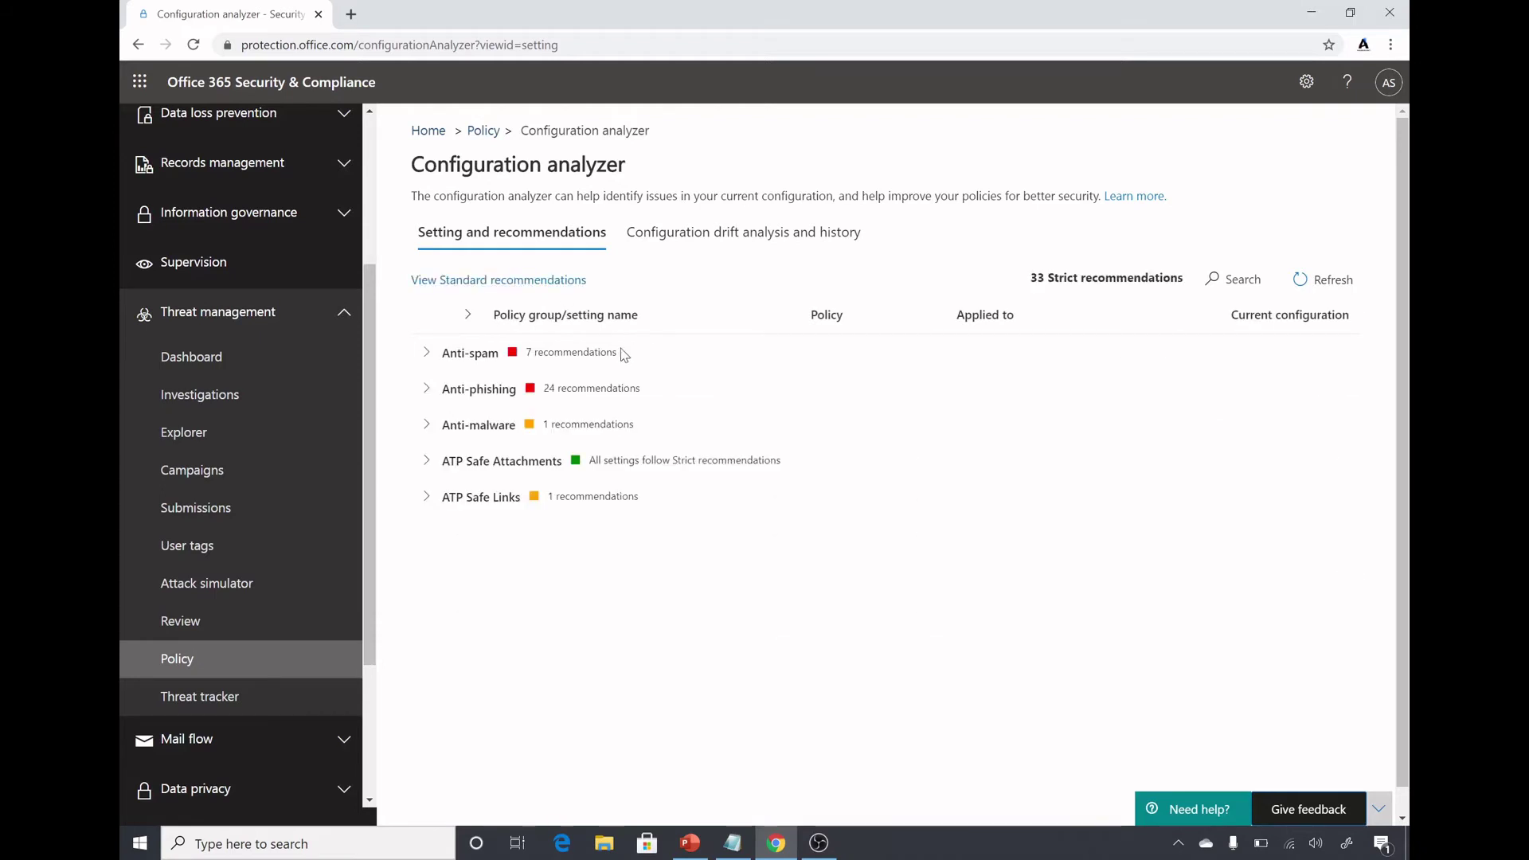
left_click(426, 356)
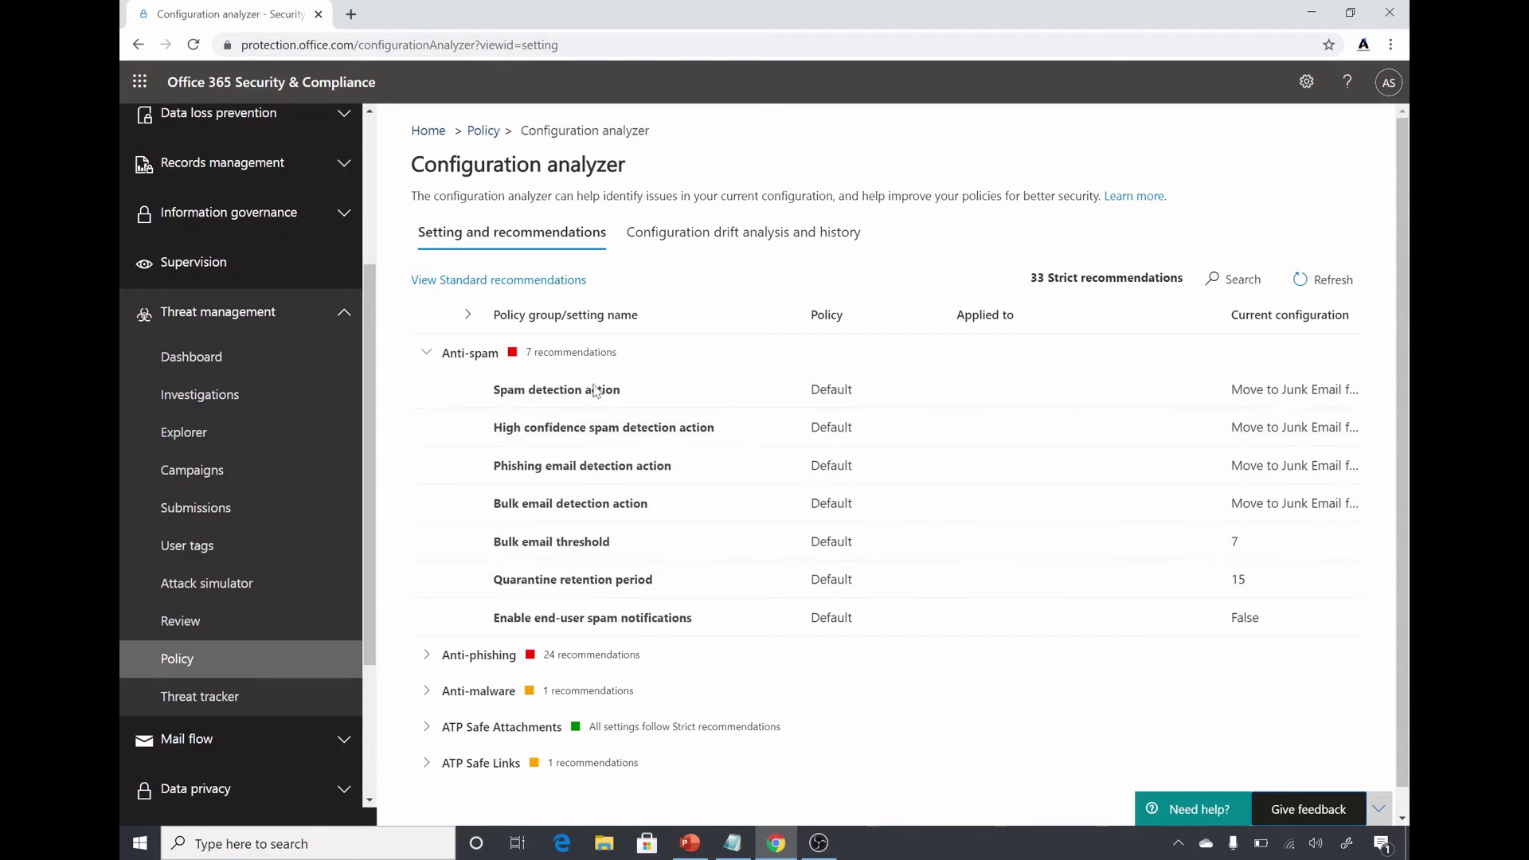
left_click(427, 691)
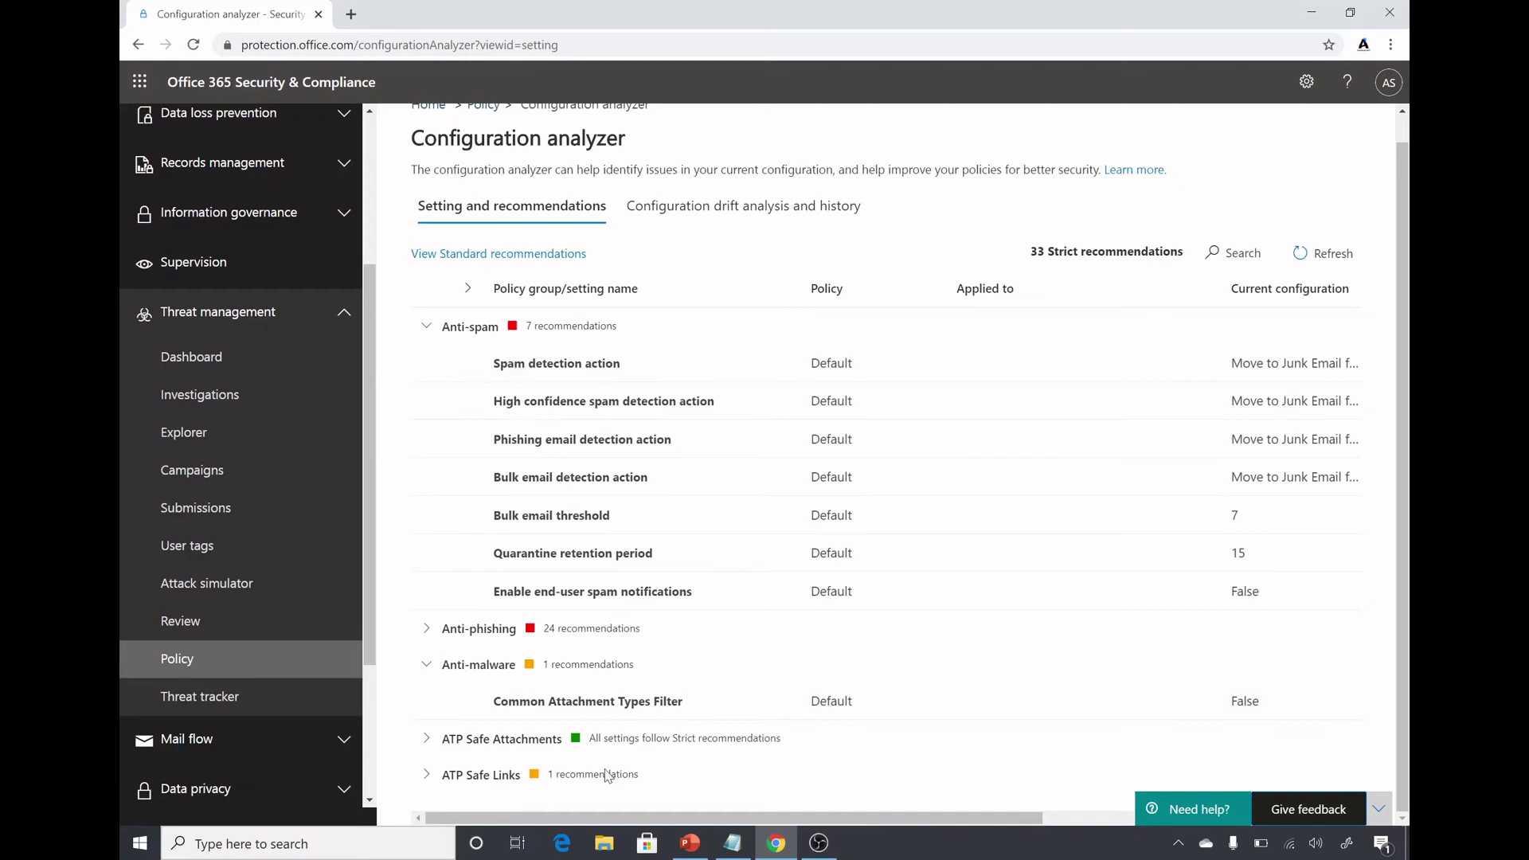
left_click_drag(629, 818, 933, 846)
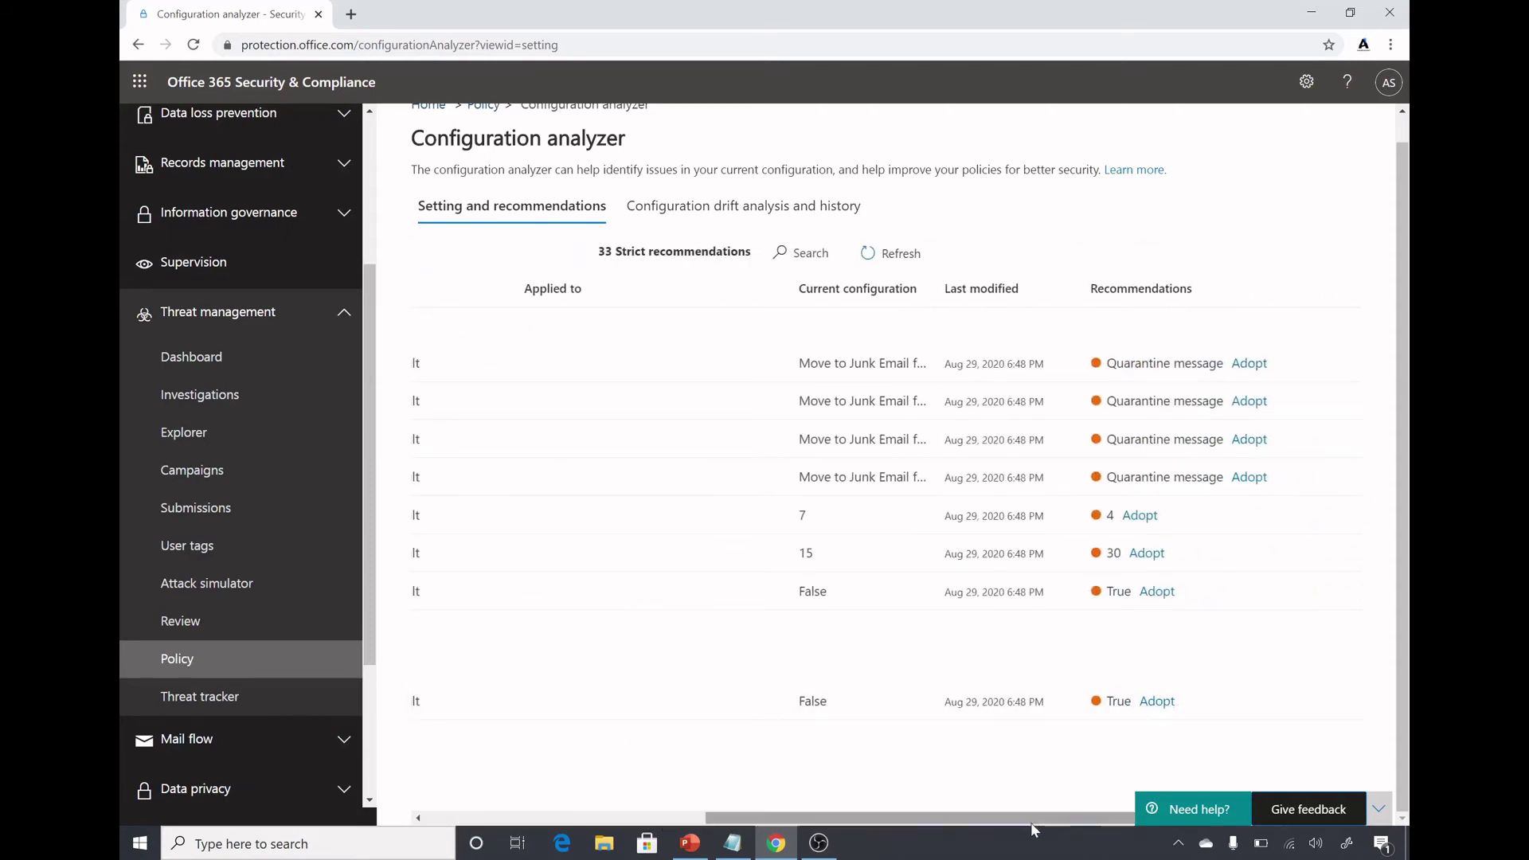
left_click_drag(1030, 821, 597, 779)
- Expand the ATP Safe Attachments group, then return to the Policy page
left_click(426, 738)
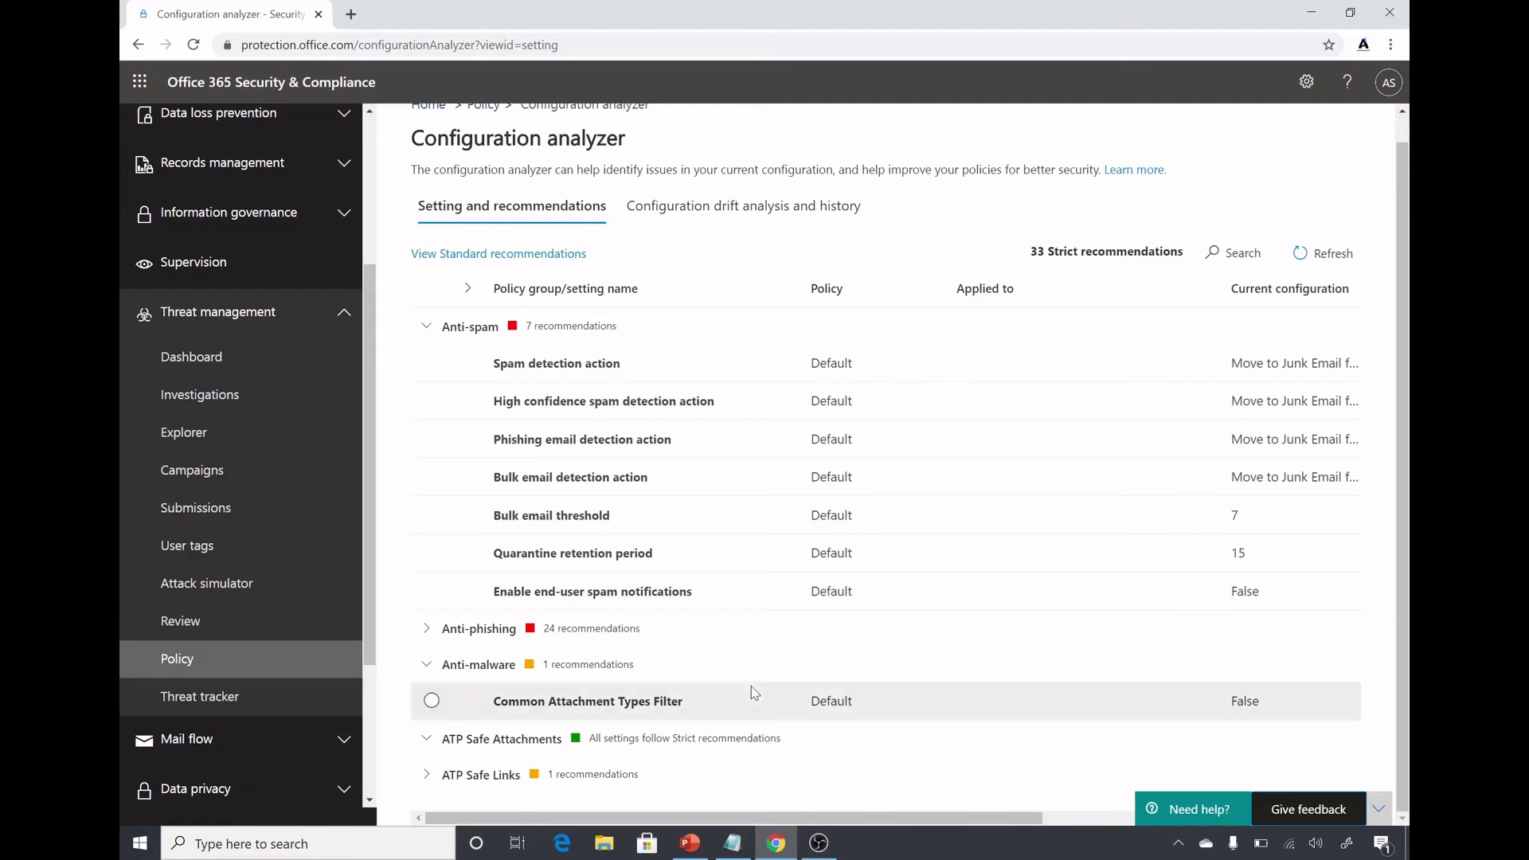
scroll(557, 318, "up", 1)
left_click(485, 129)
scroll(485, 646, "down", 5)
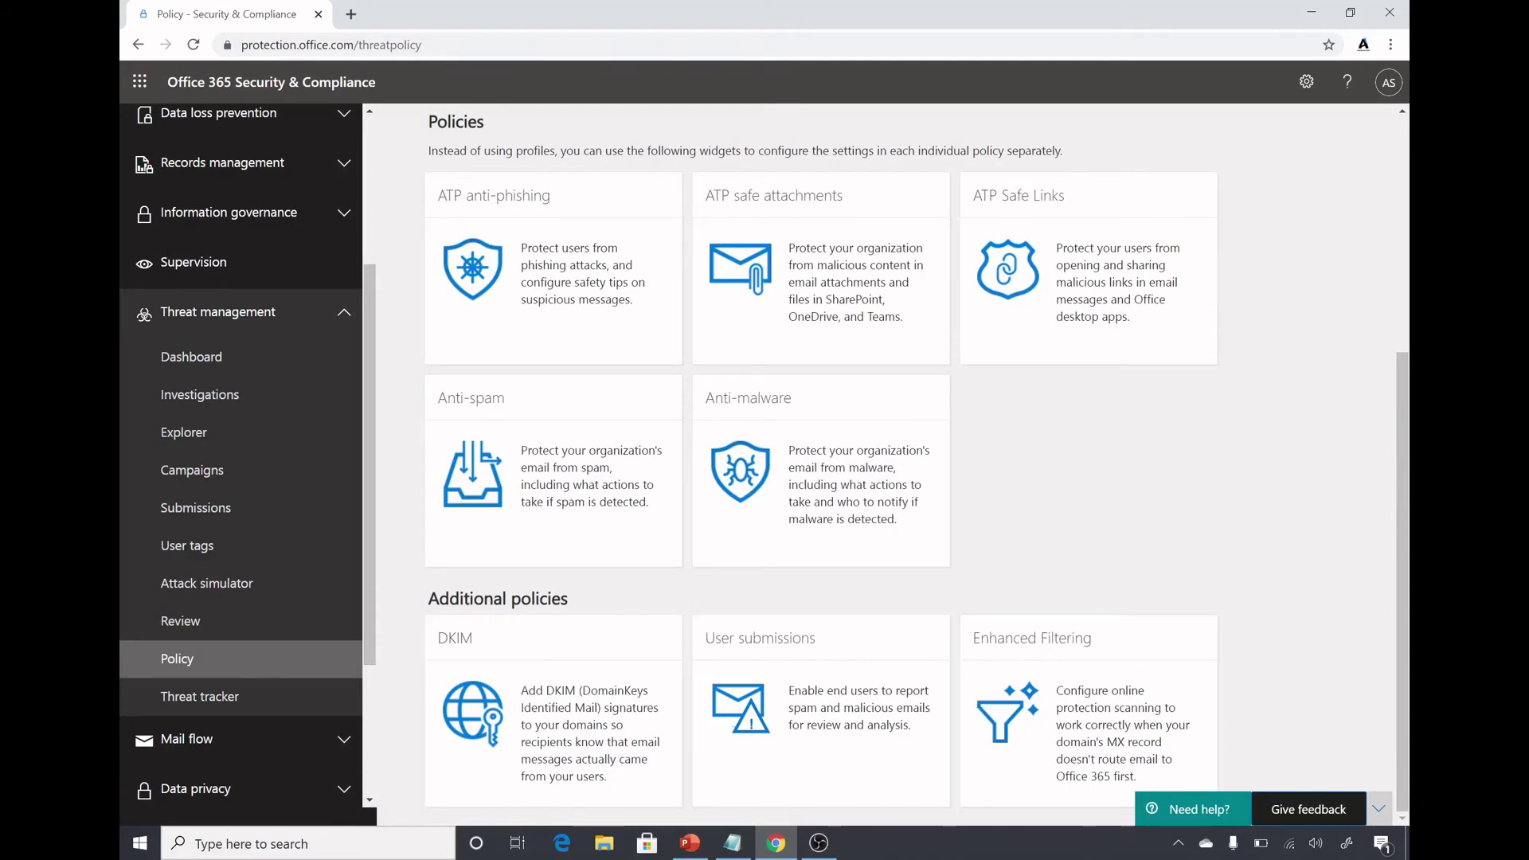
- Advance PowerPoint to slide 5, Reports, then switch back to the Chrome portal
key("alt+Tab")
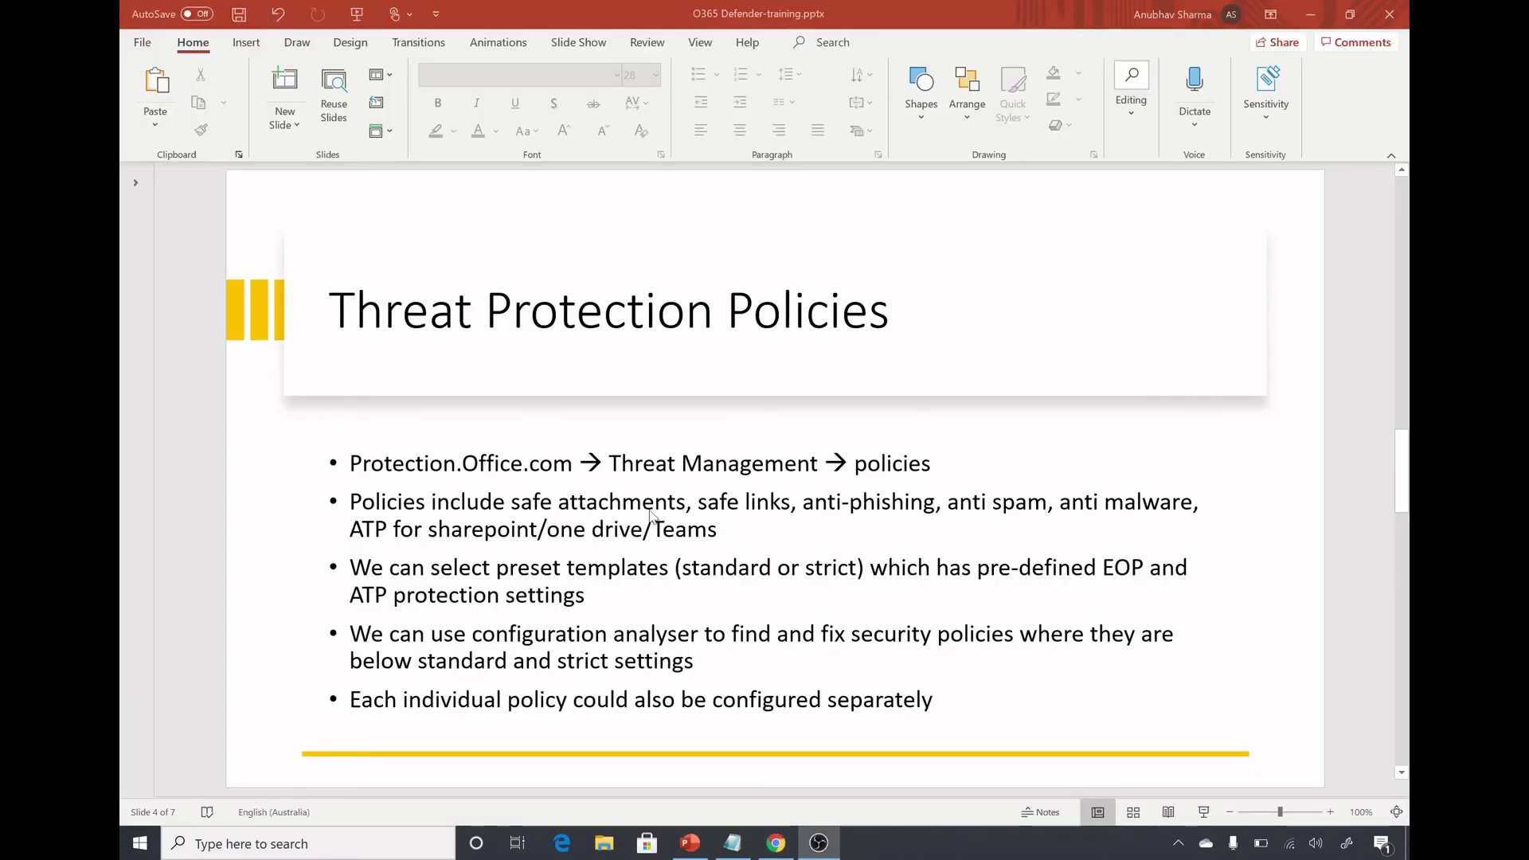
key("Page_Down")
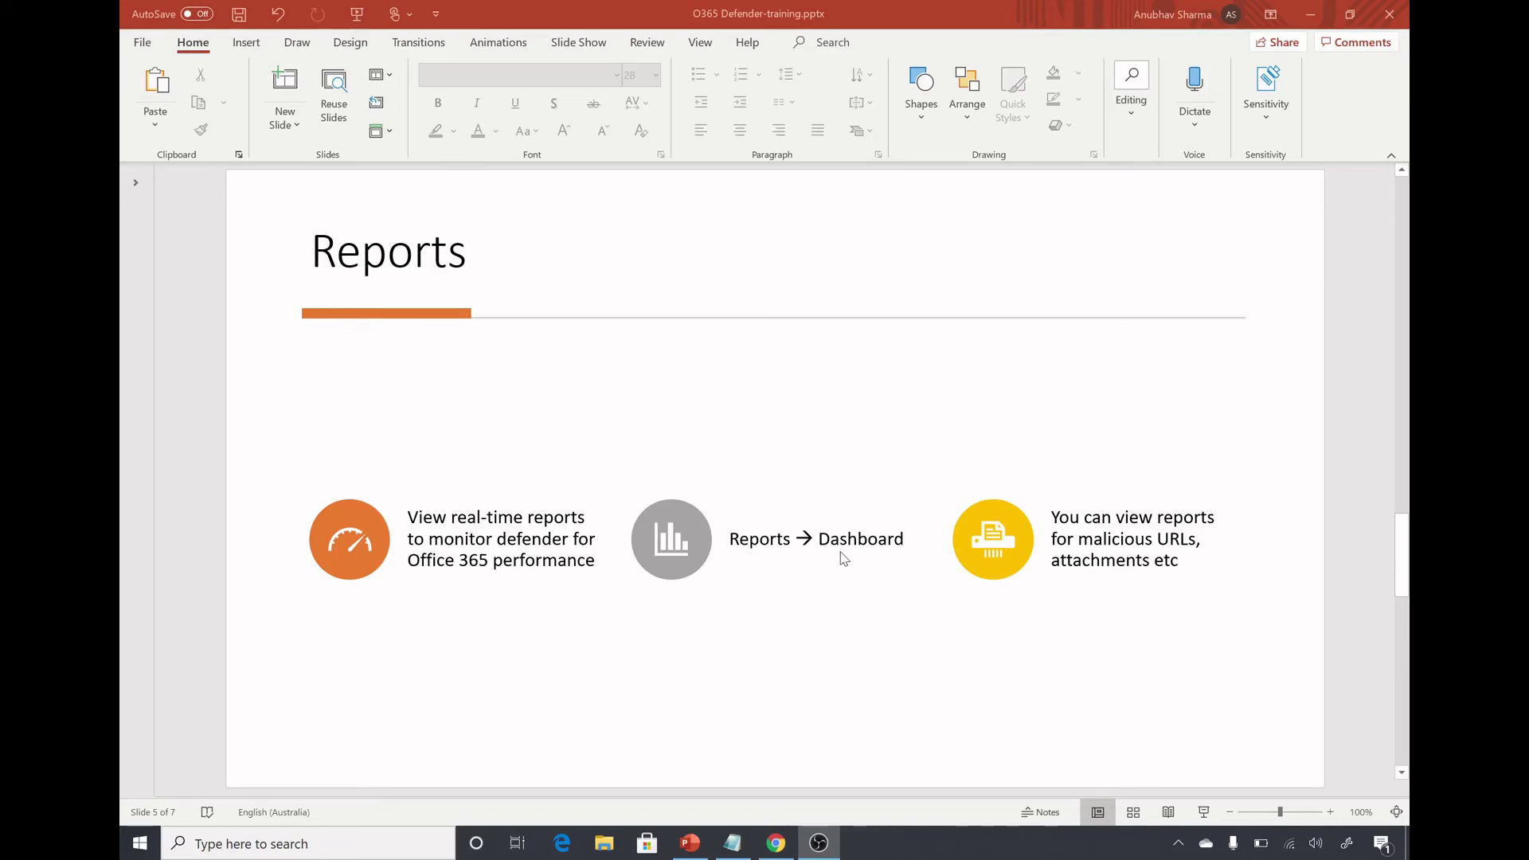
key("alt+Tab")
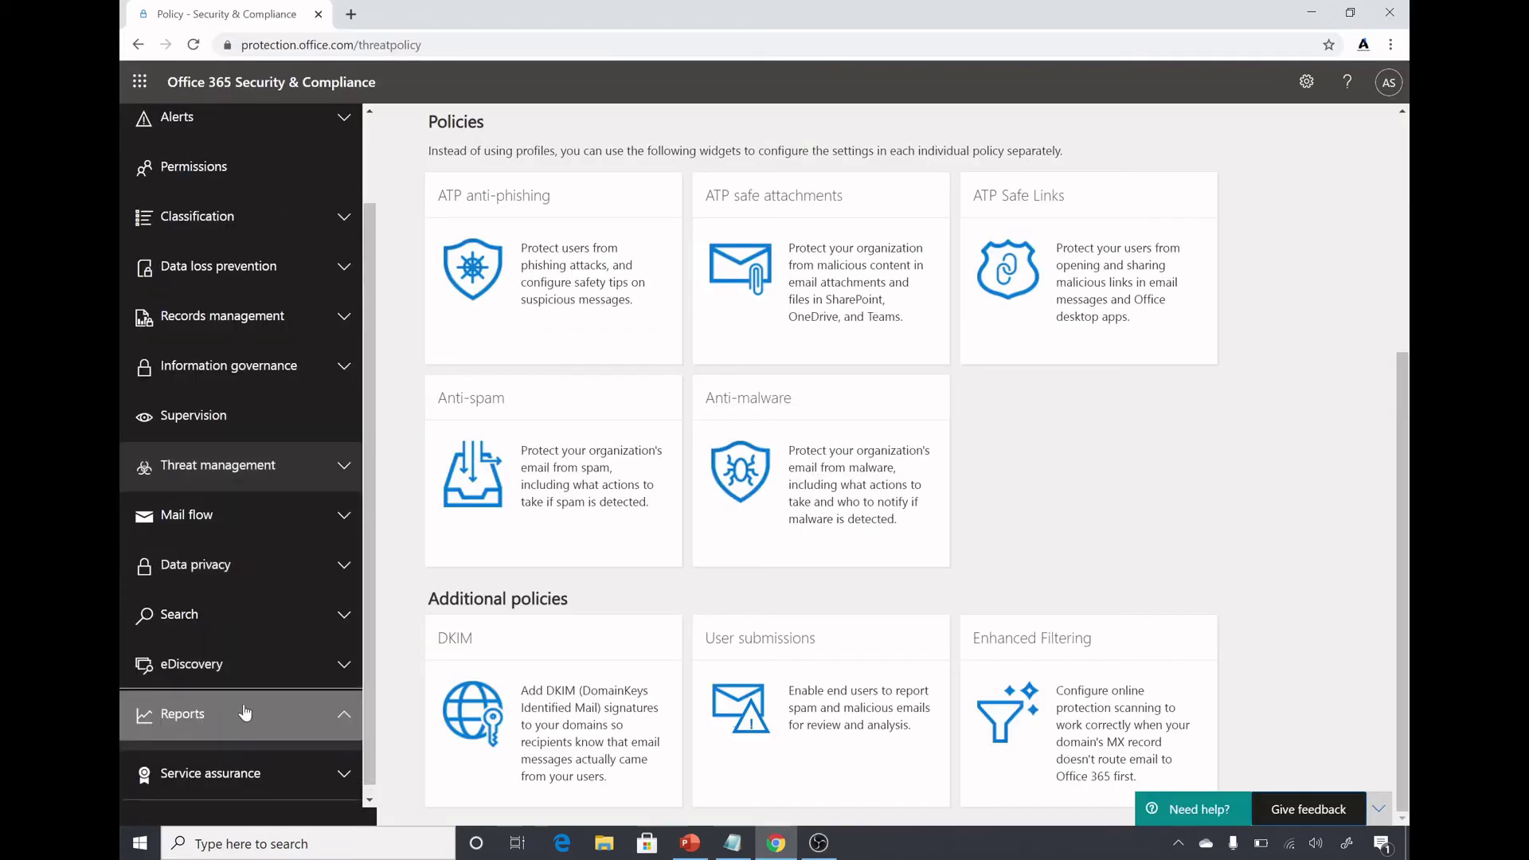
- Open the Reports Dashboard and scroll through its spoof detection, sent/received email and mailflow charts
left_click(207, 714)
left_click(245, 757)
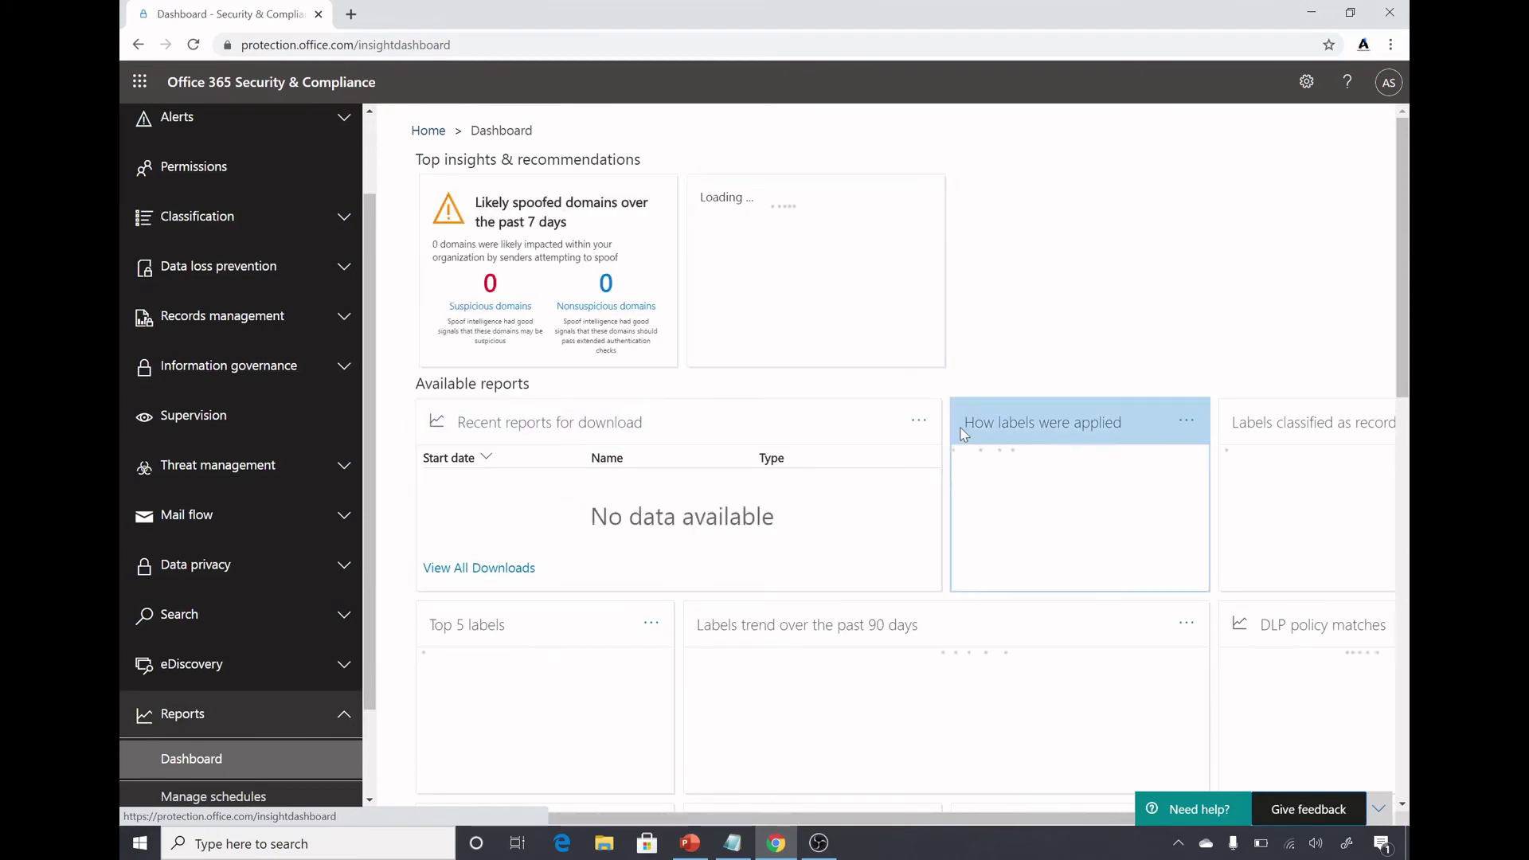
scroll(1101, 462, "down", 1)
scroll(1101, 461, "down", 11)
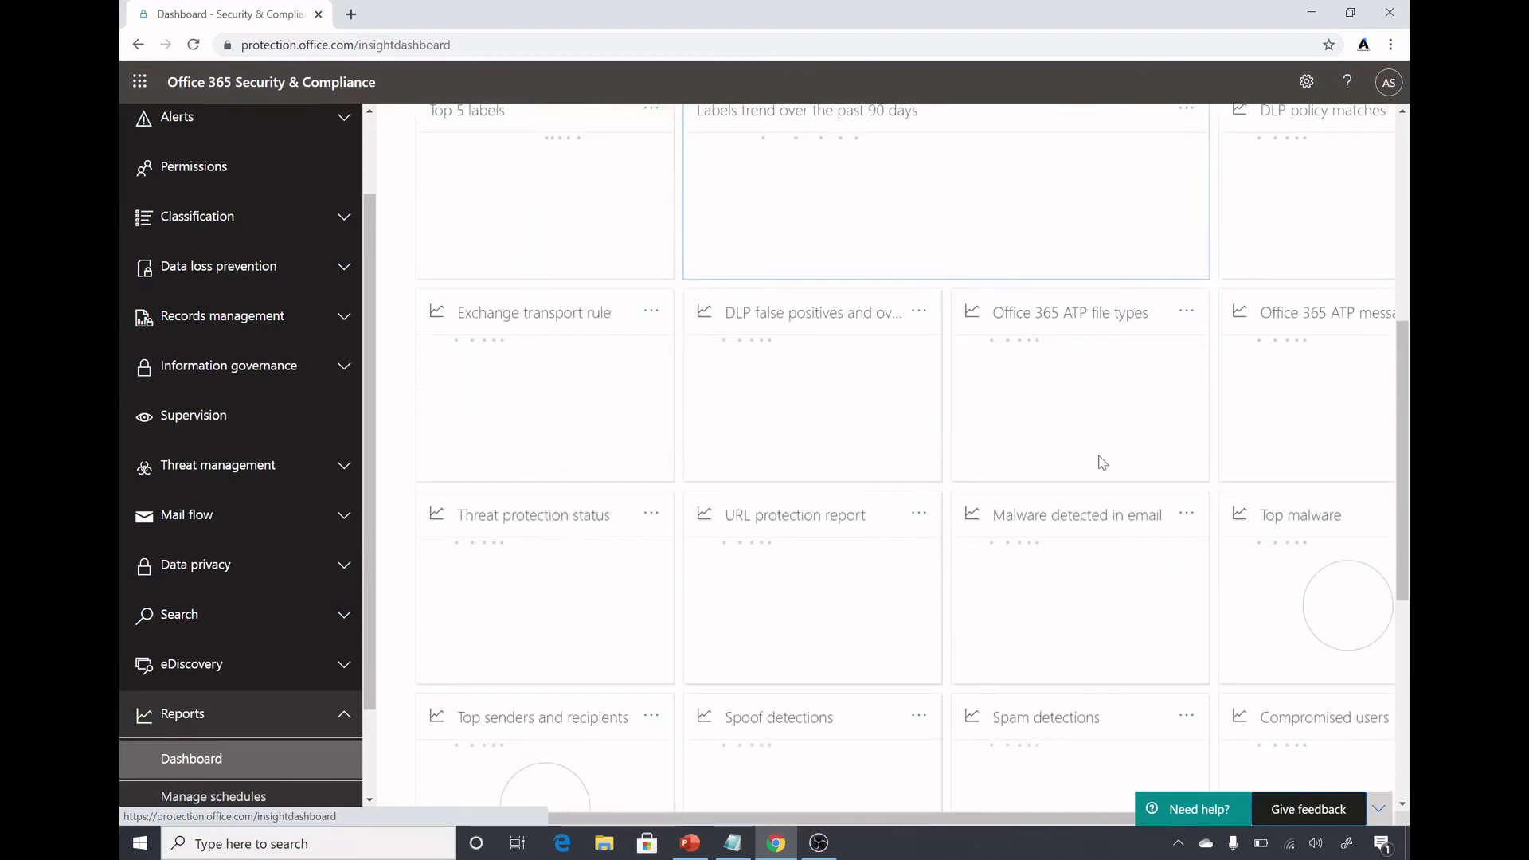
scroll(1085, 317, "down", 8)
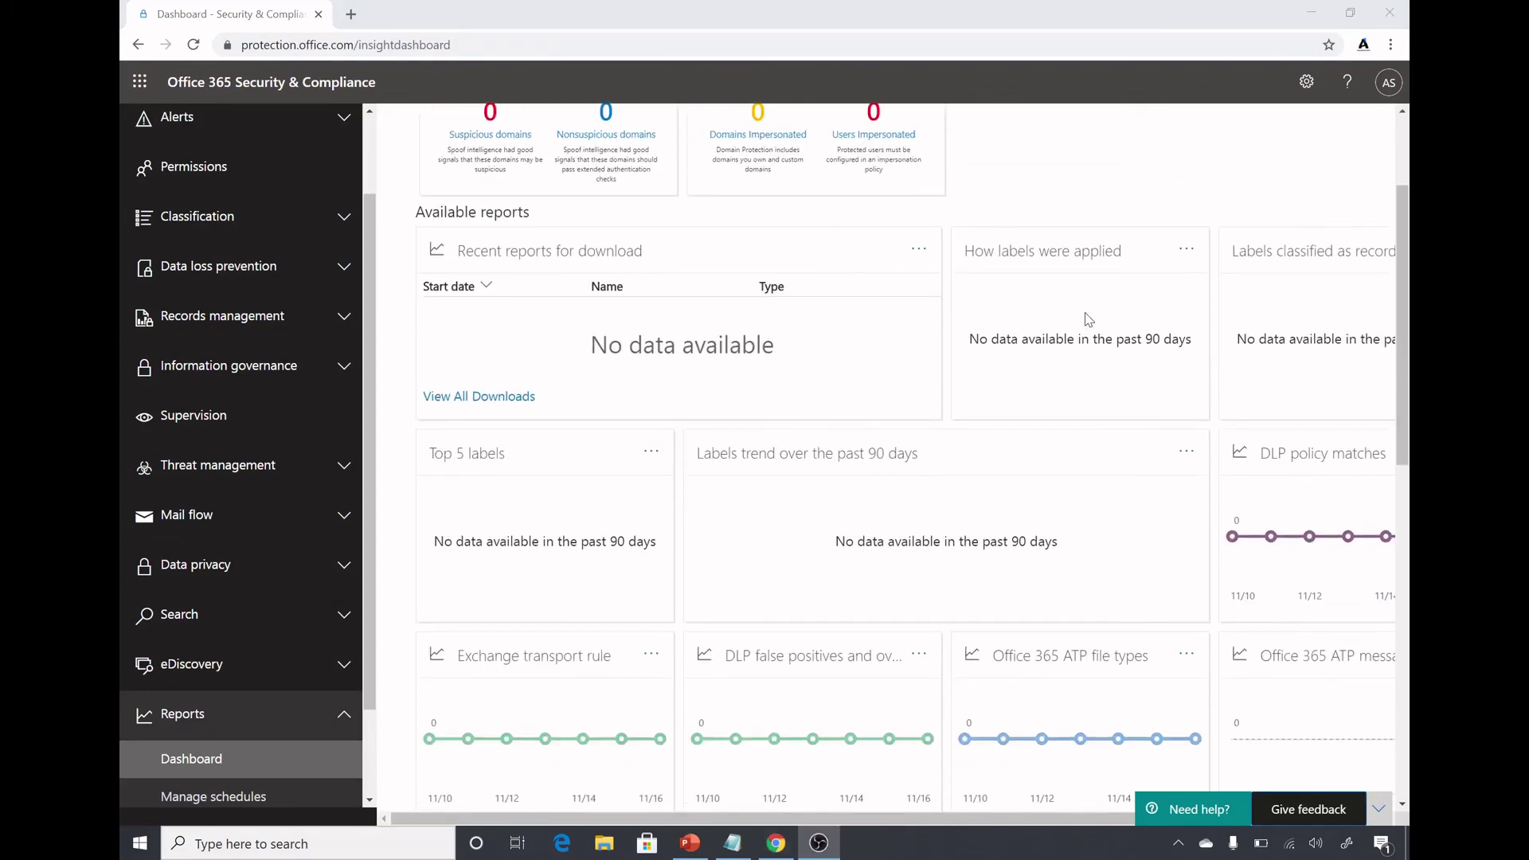
scroll(1088, 318, "down", 4)
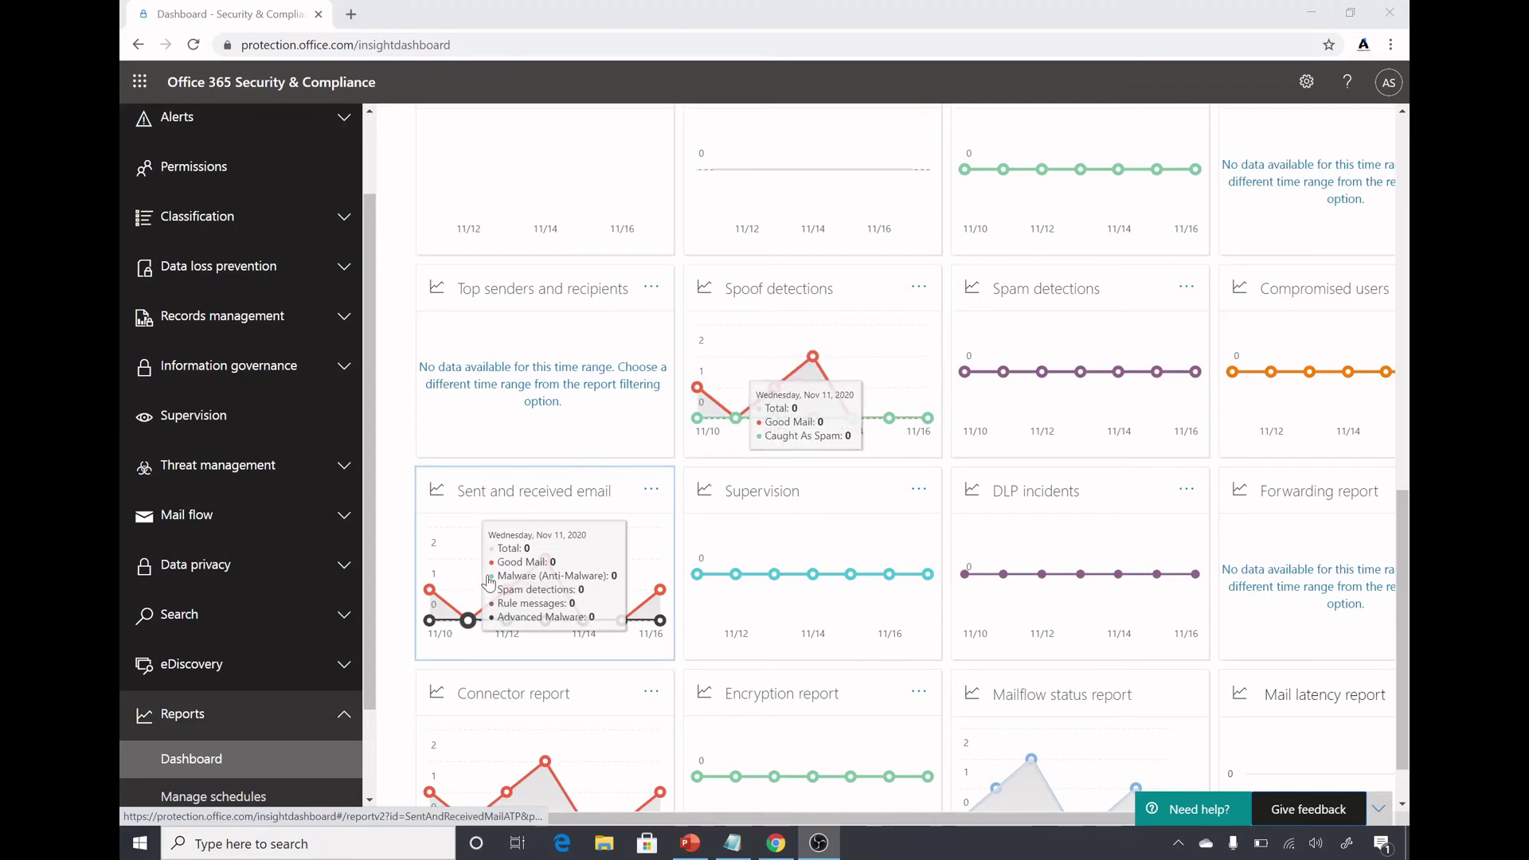
scroll(947, 513, "down", 1)
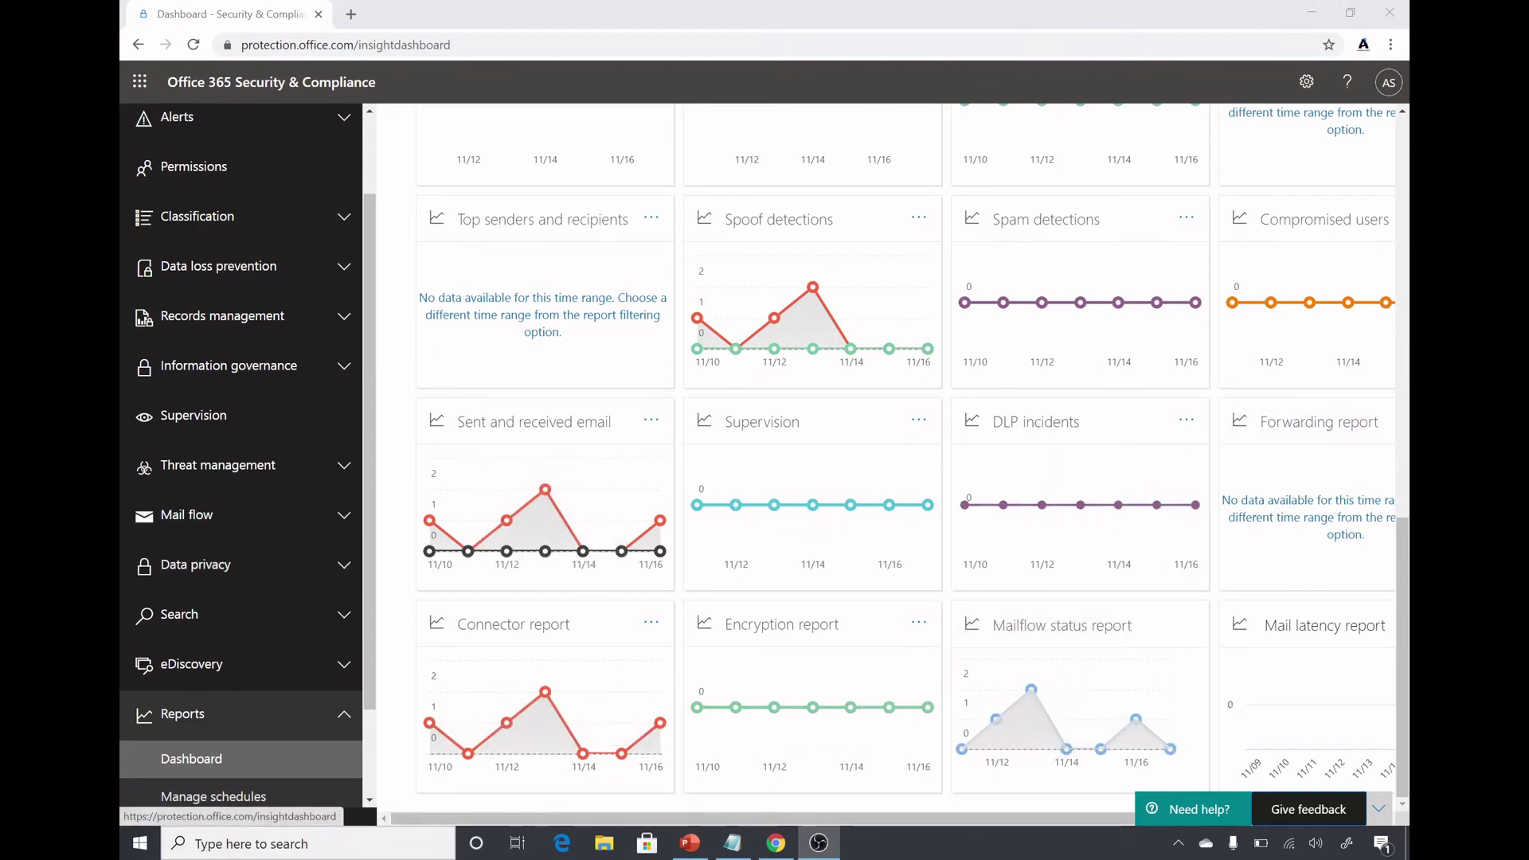
- Show PowerPoint slide 6 on threat investigation and response, then return to the Threat tracker page
key("alt+Tab")
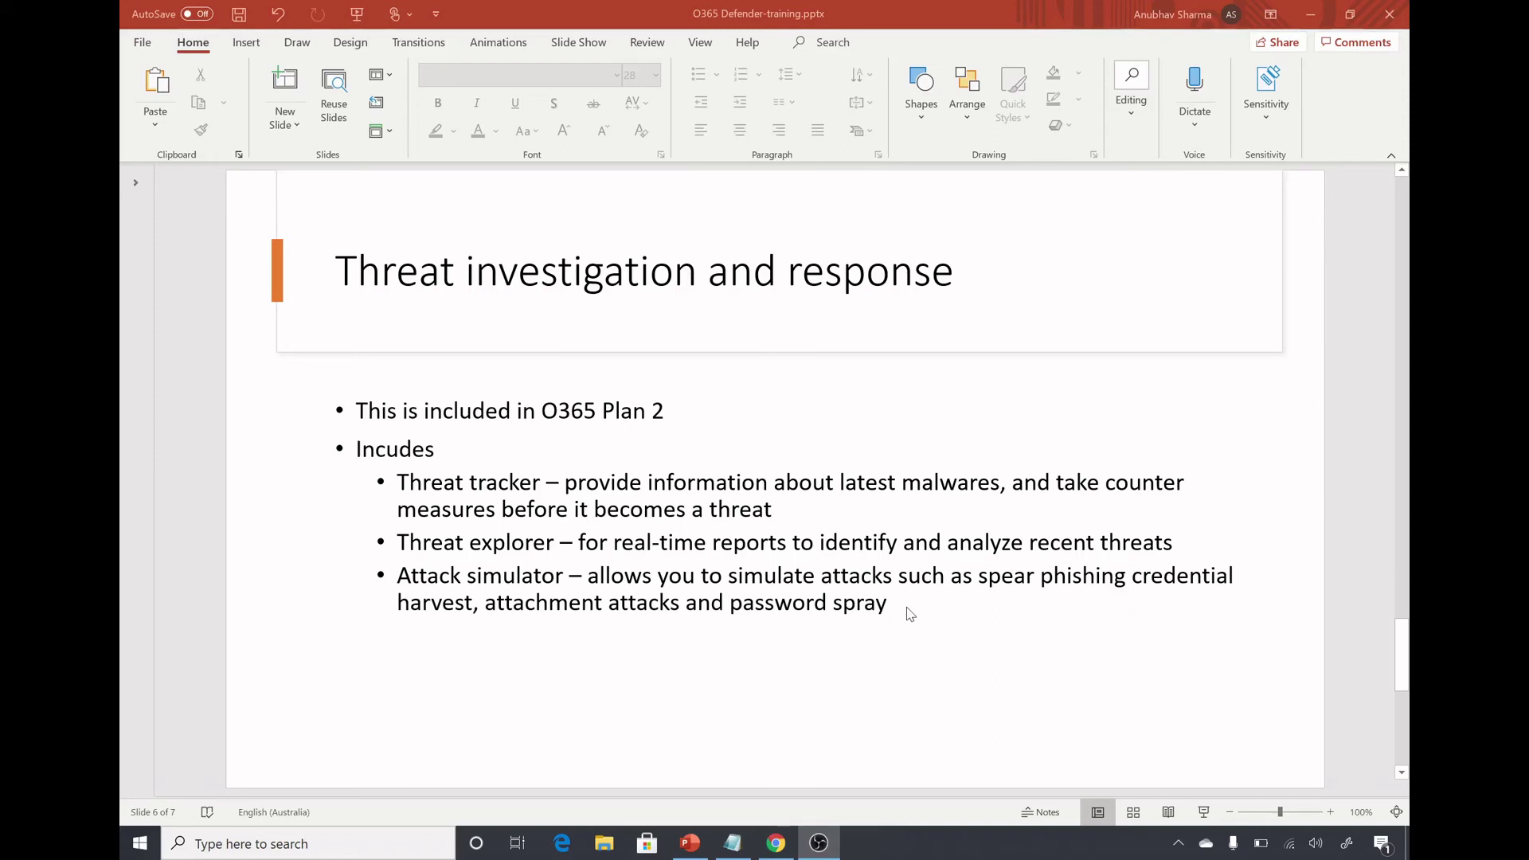
key("alt+Tab")
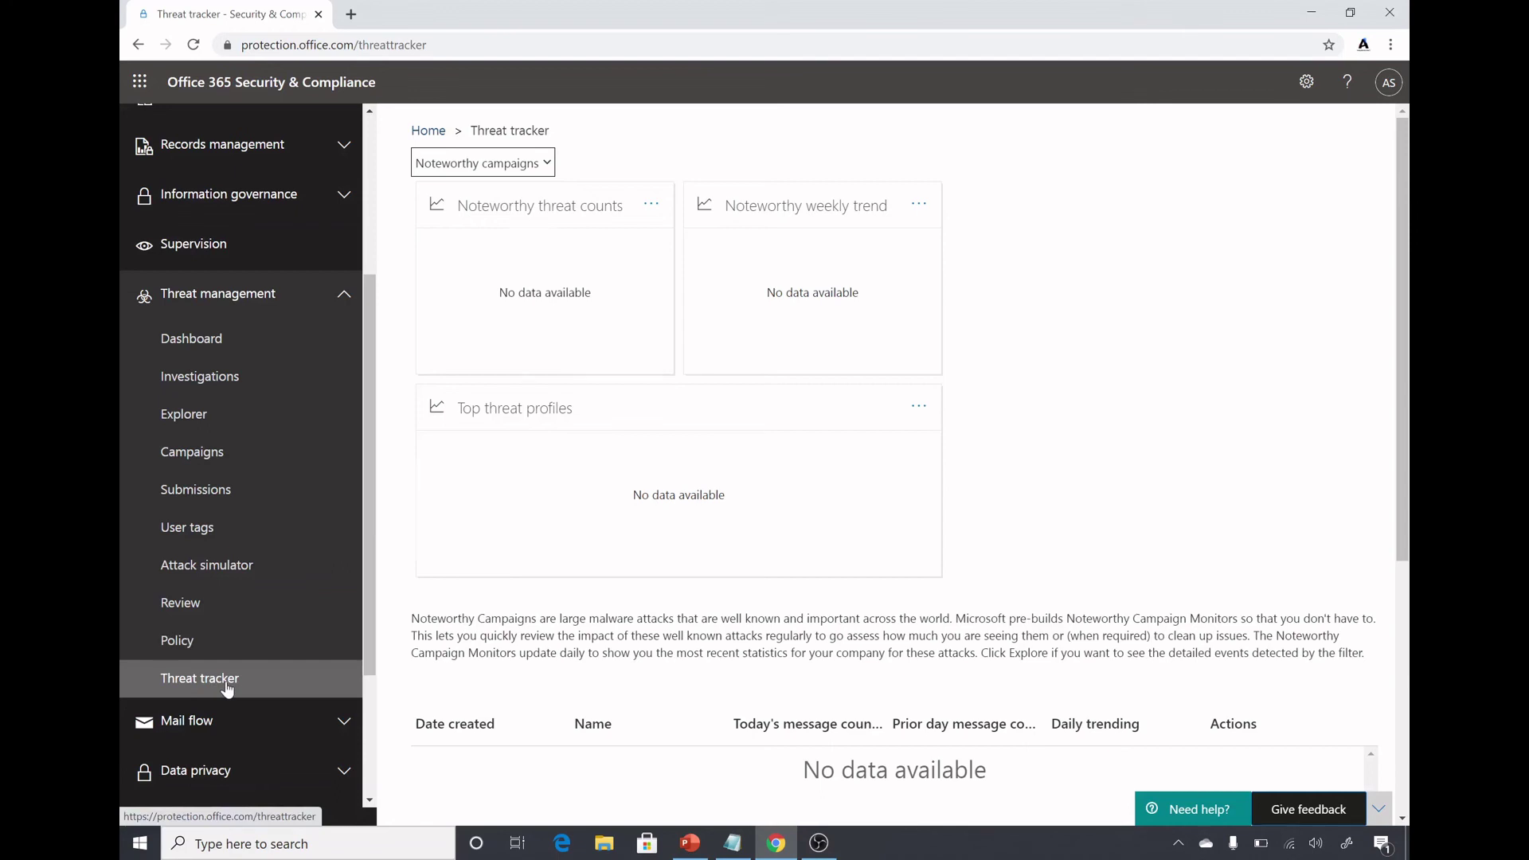
- Open Explorer under Threat management to view the Malware results for 2020-11-11 to 2020-11-17
left_click(183, 413)
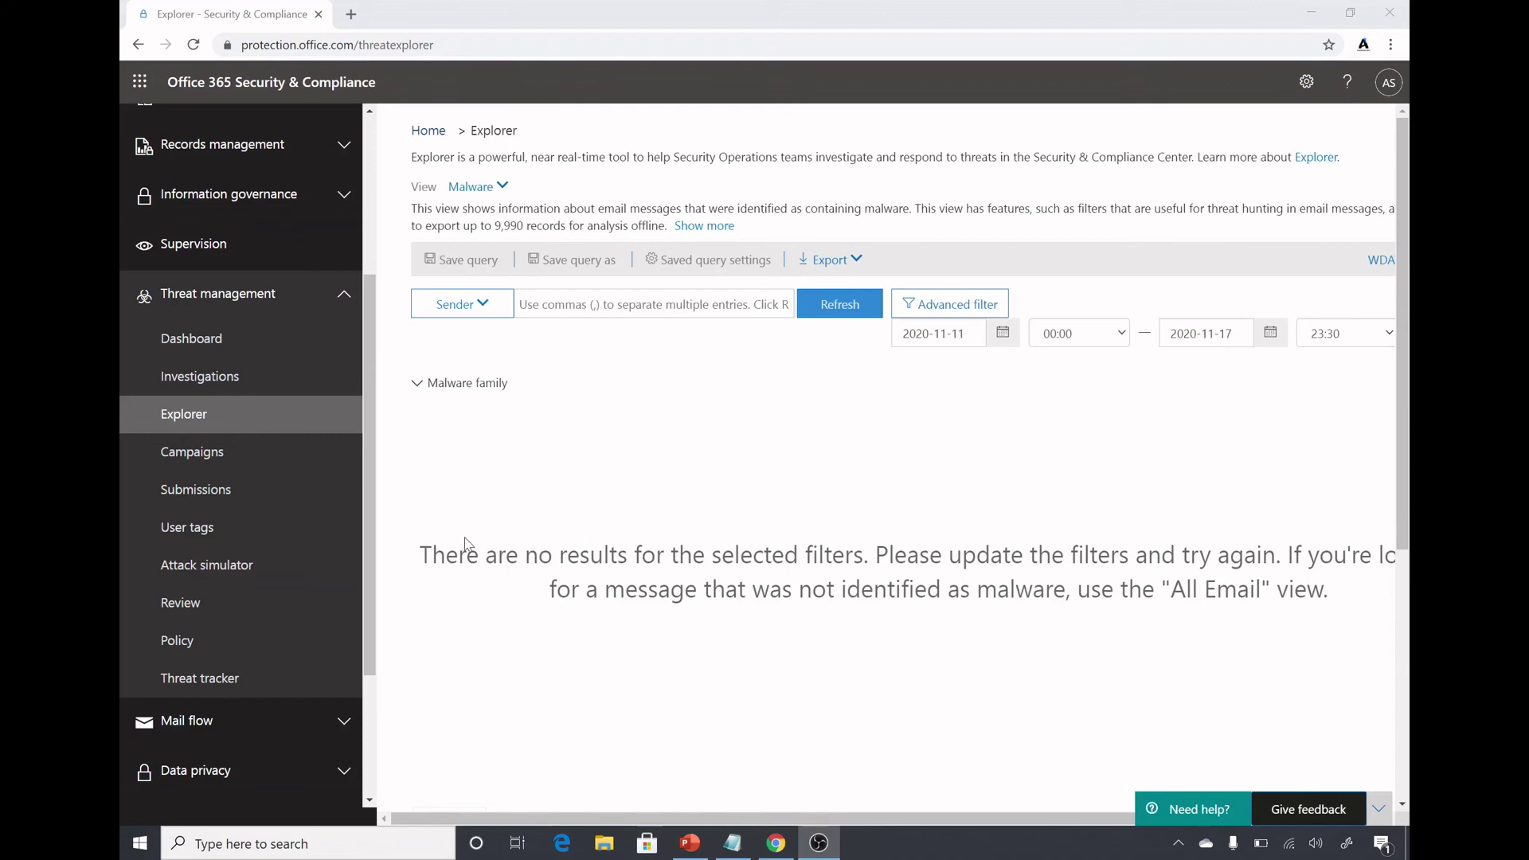
- Open Attack simulator and review the Spear Phishing, Brute Force Password and Password Spray cards
left_click(255, 578)
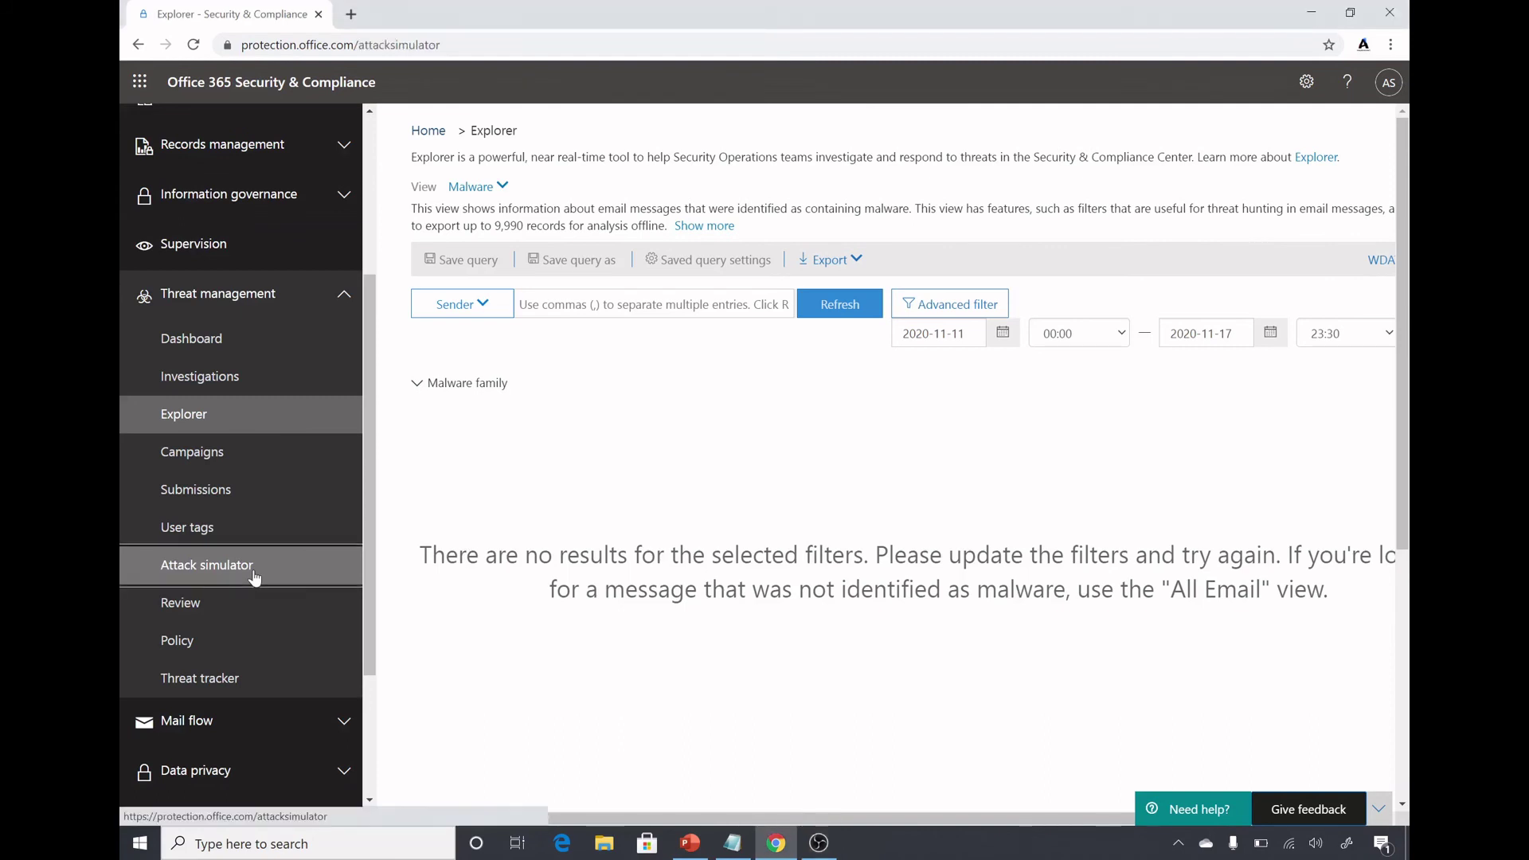
scroll(614, 583, "down", 3)
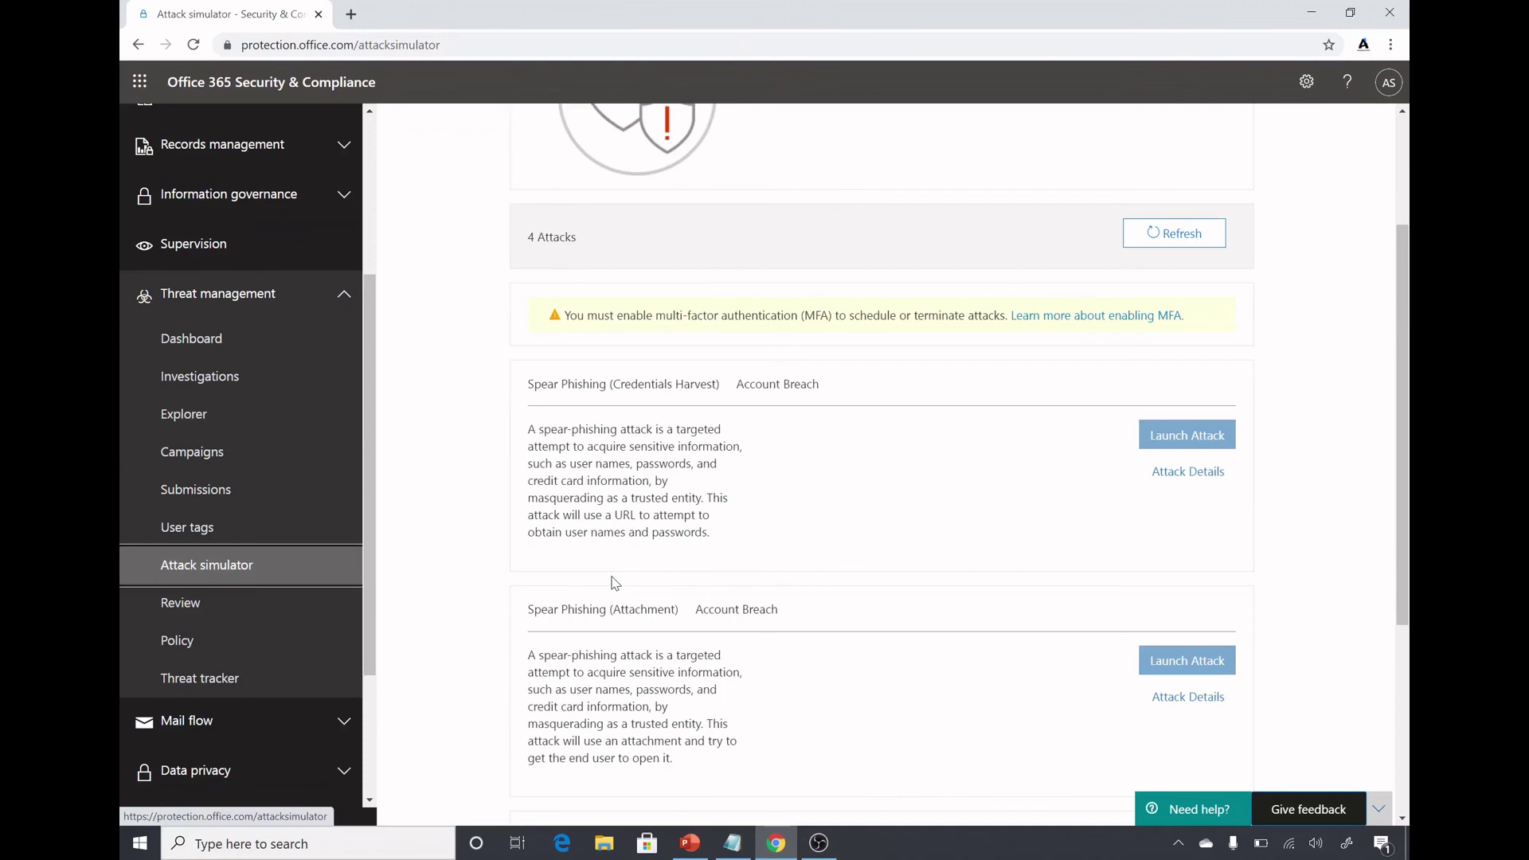
scroll(613, 583, "down", 4)
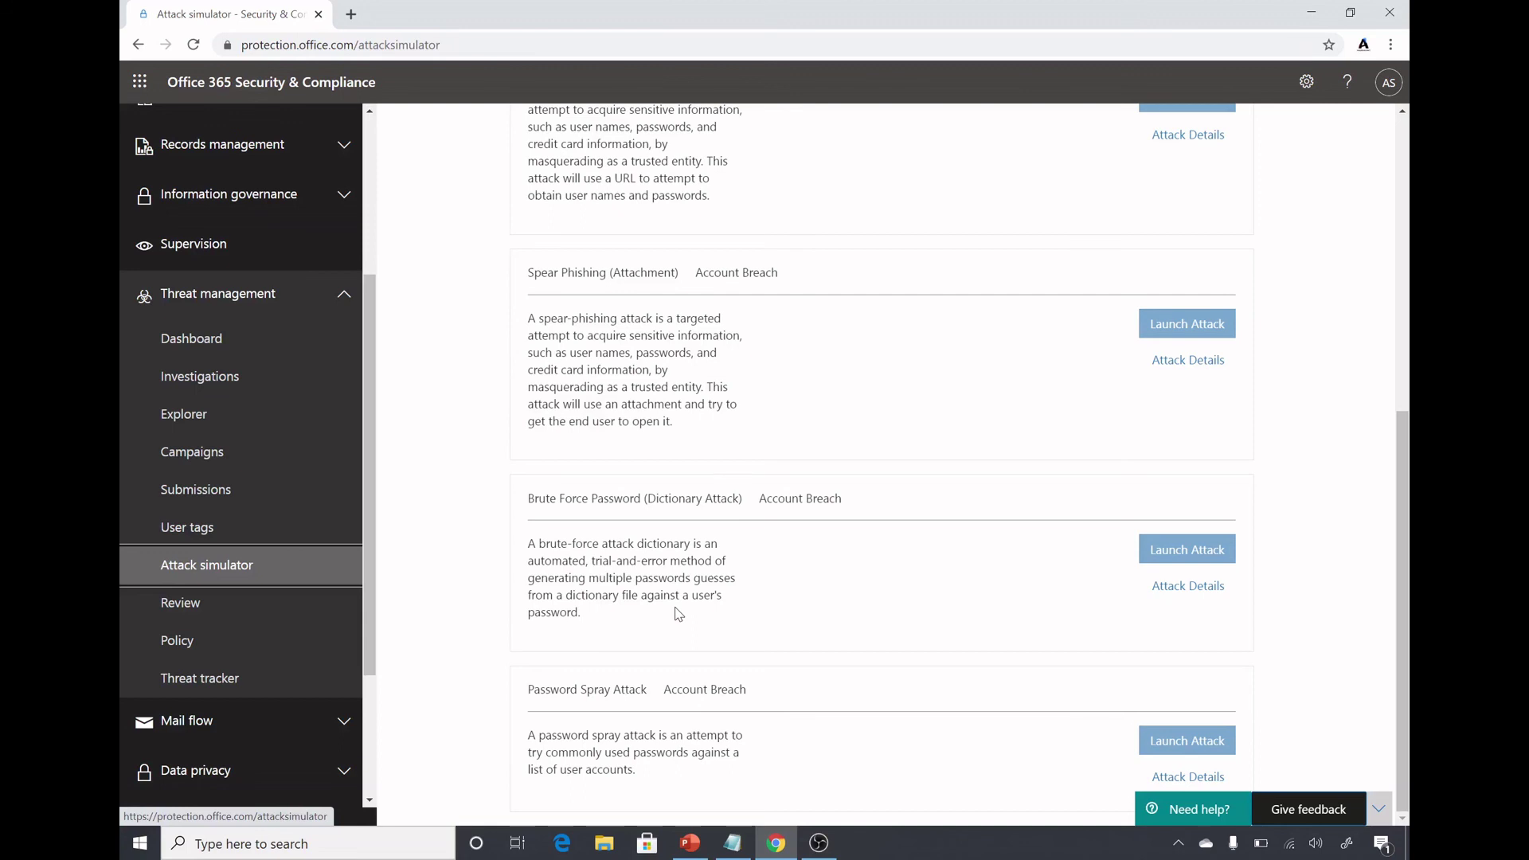
left_click_drag(678, 613, 642, 595)
left_click(771, 613)
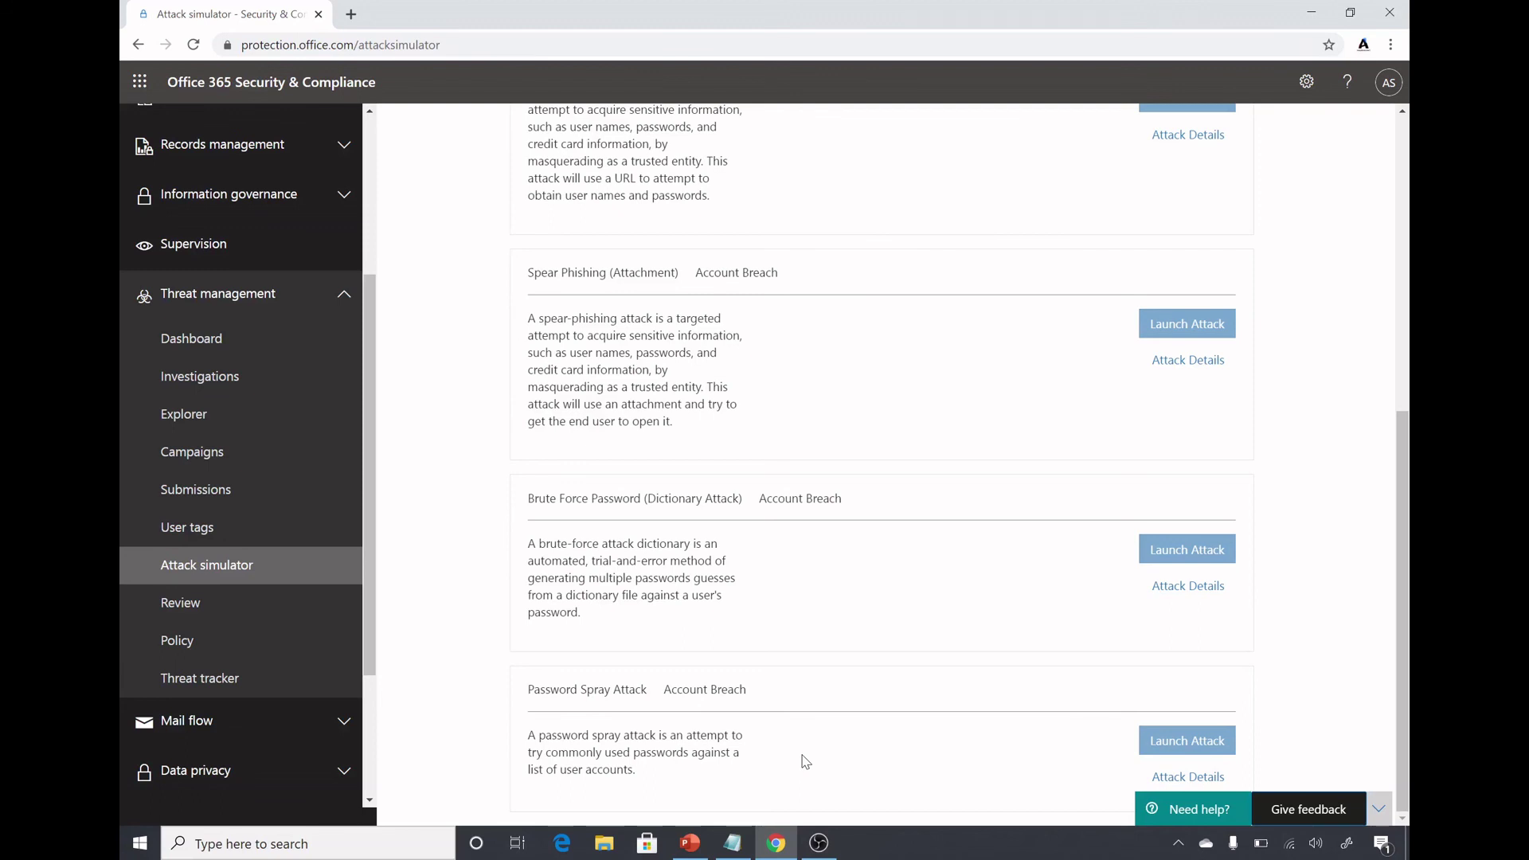
- Switch to PowerPoint slide 7, "Automated investigation and capabilities", describing AIR
key("alt+Tab")
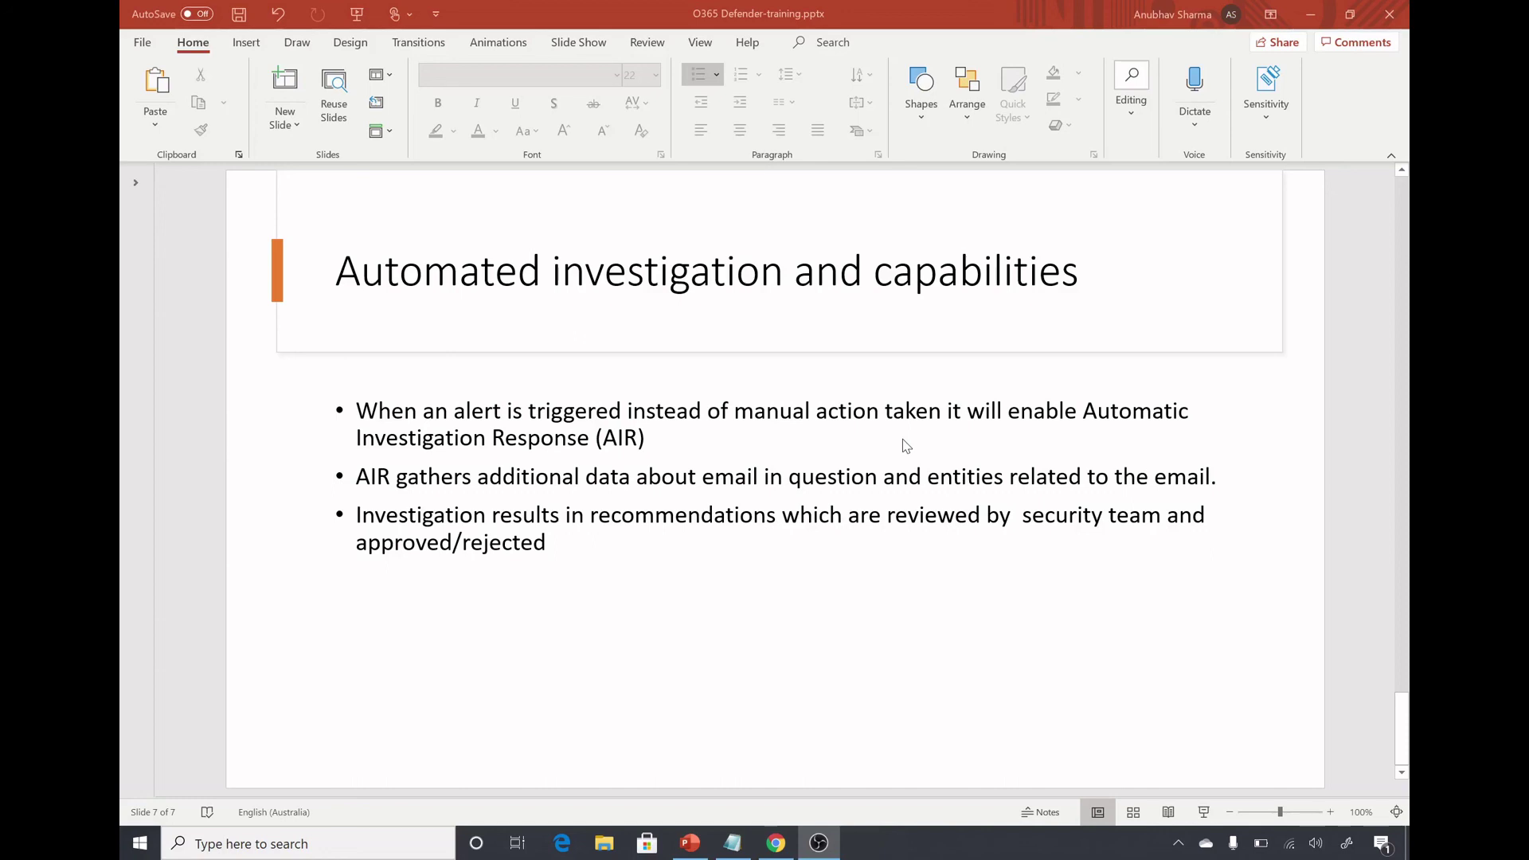
left_click(771, 854)
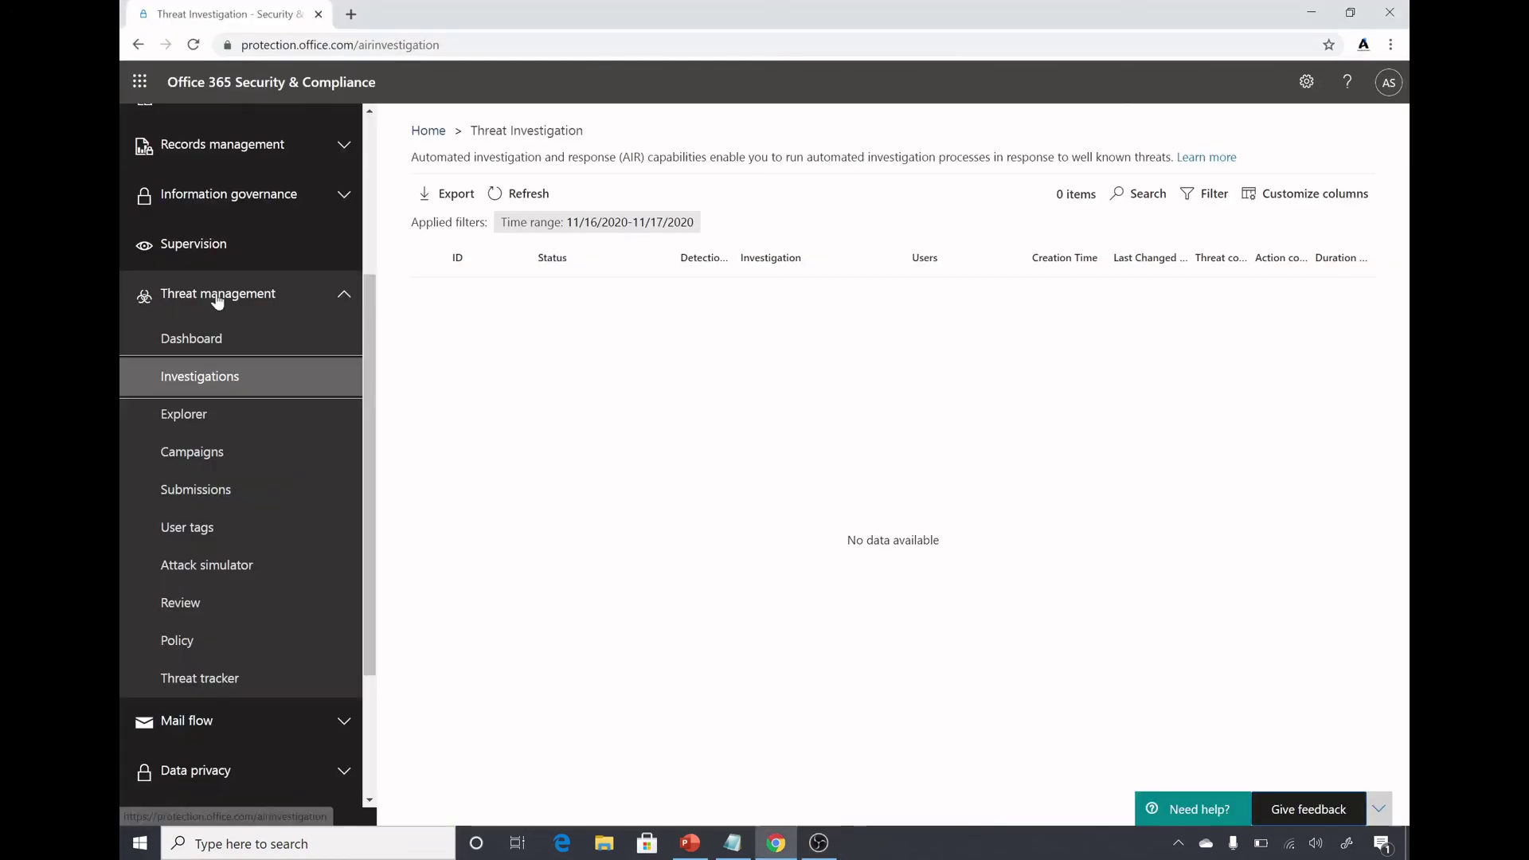